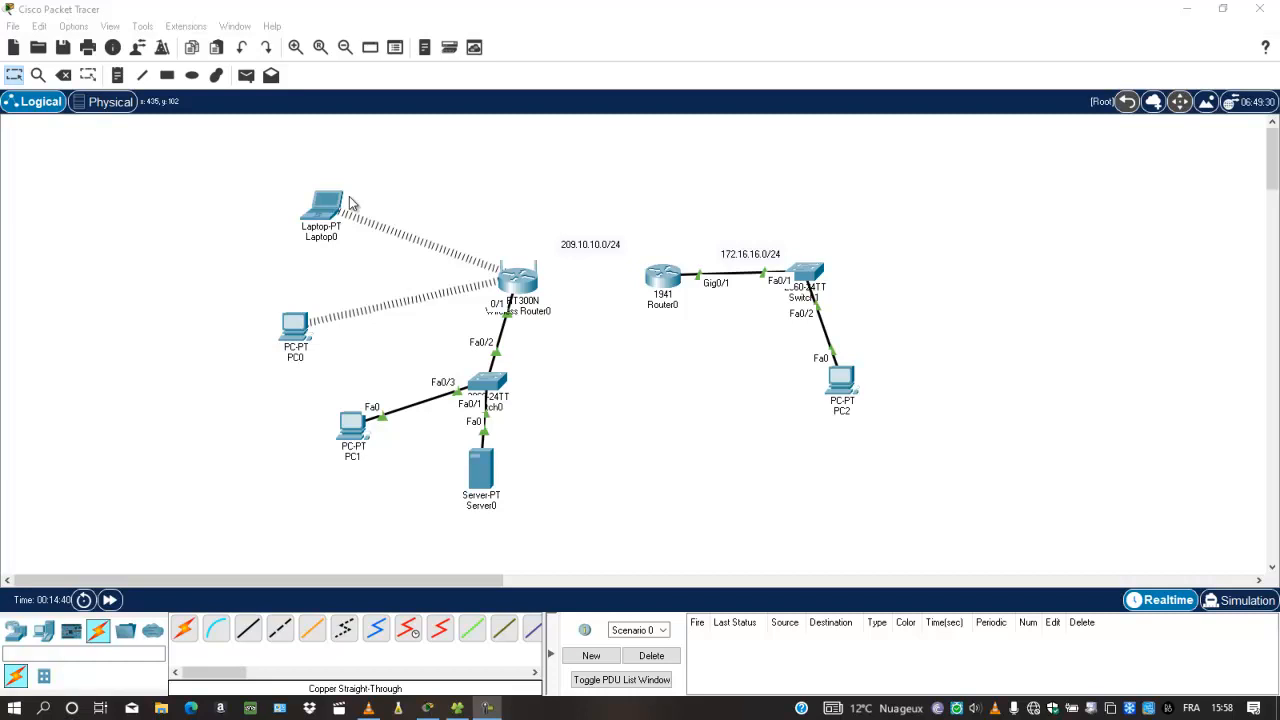
Try loading 192.168.0.1 in PC1's web browser, then close the browser
{"action": "left_click", "coordinate": [352, 428]}
{"action": "left_click_drag", "start_coordinate": [932, 378], "coordinate": [1145, 392]}
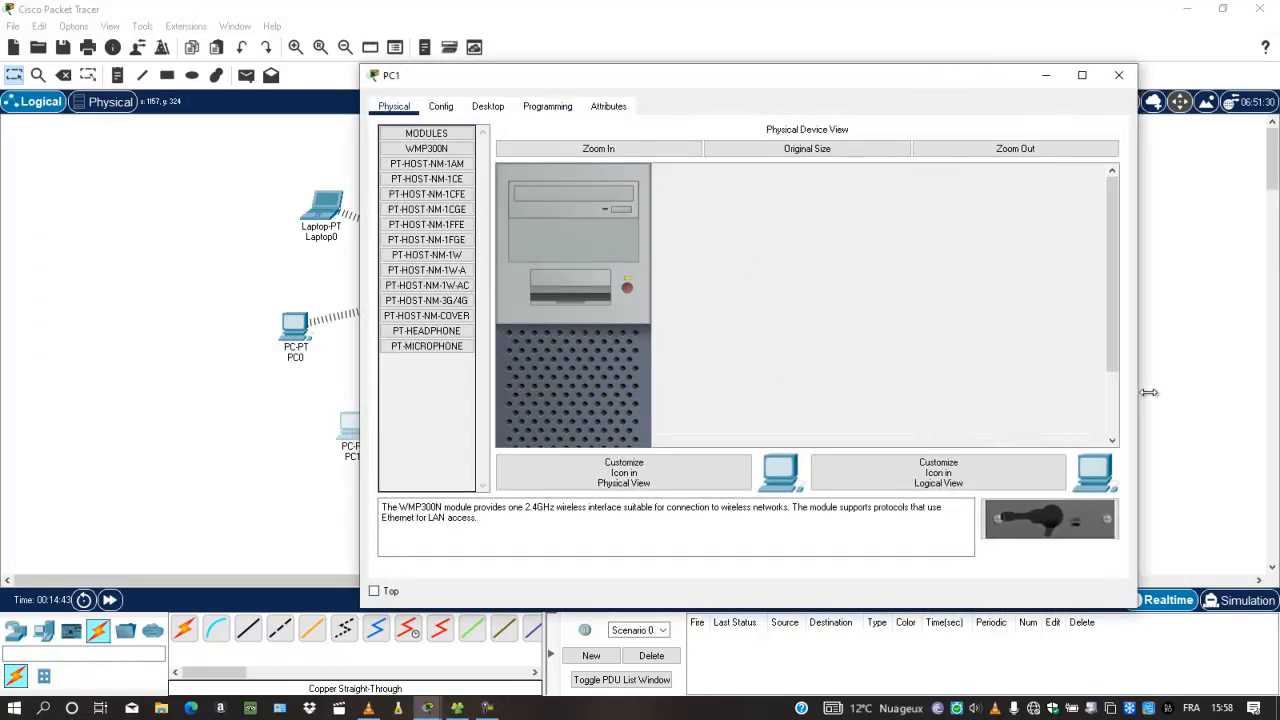
{"action": "left_click", "coordinate": [487, 106]}
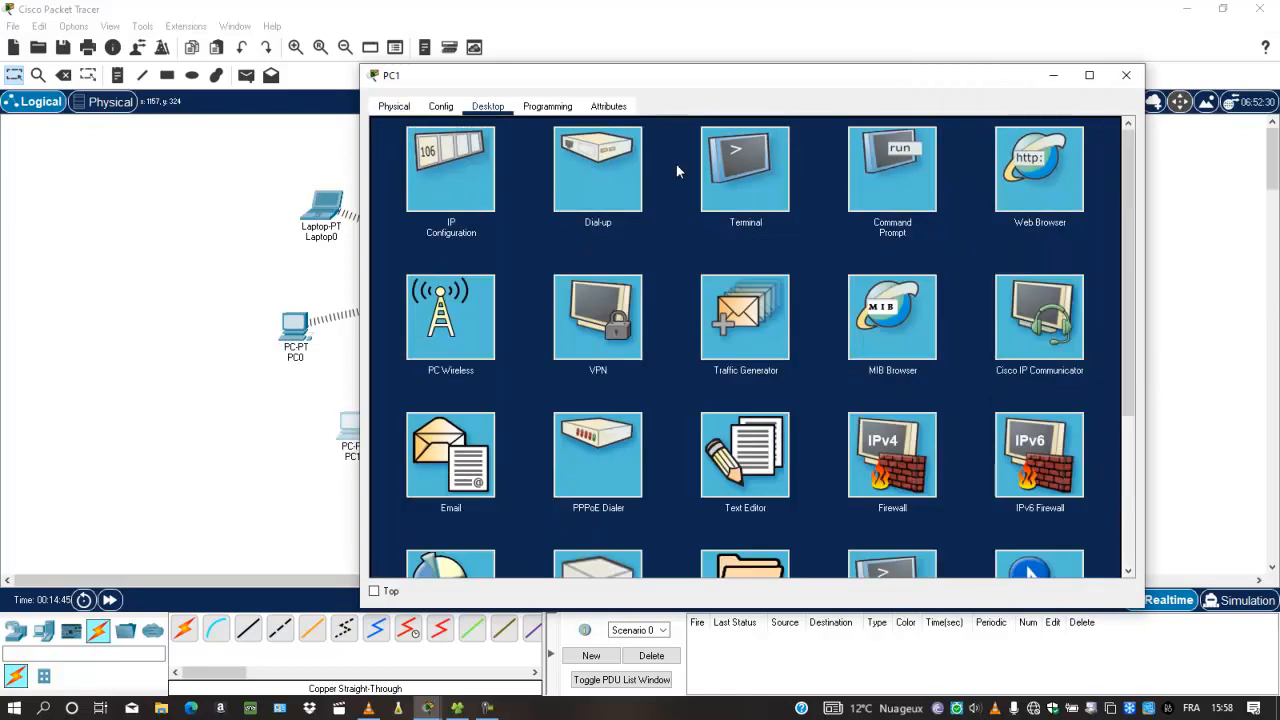
{"action": "left_click", "coordinate": [1013, 188]}
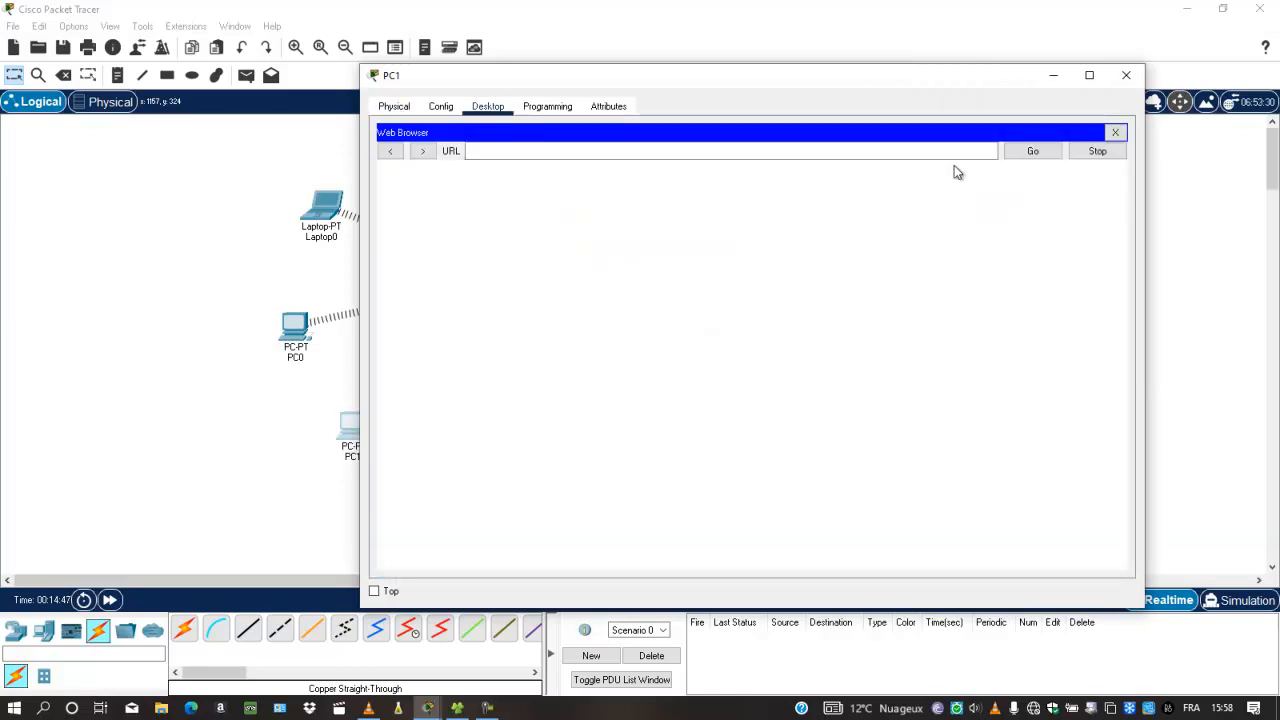
{"action": "type", "text": "192"}
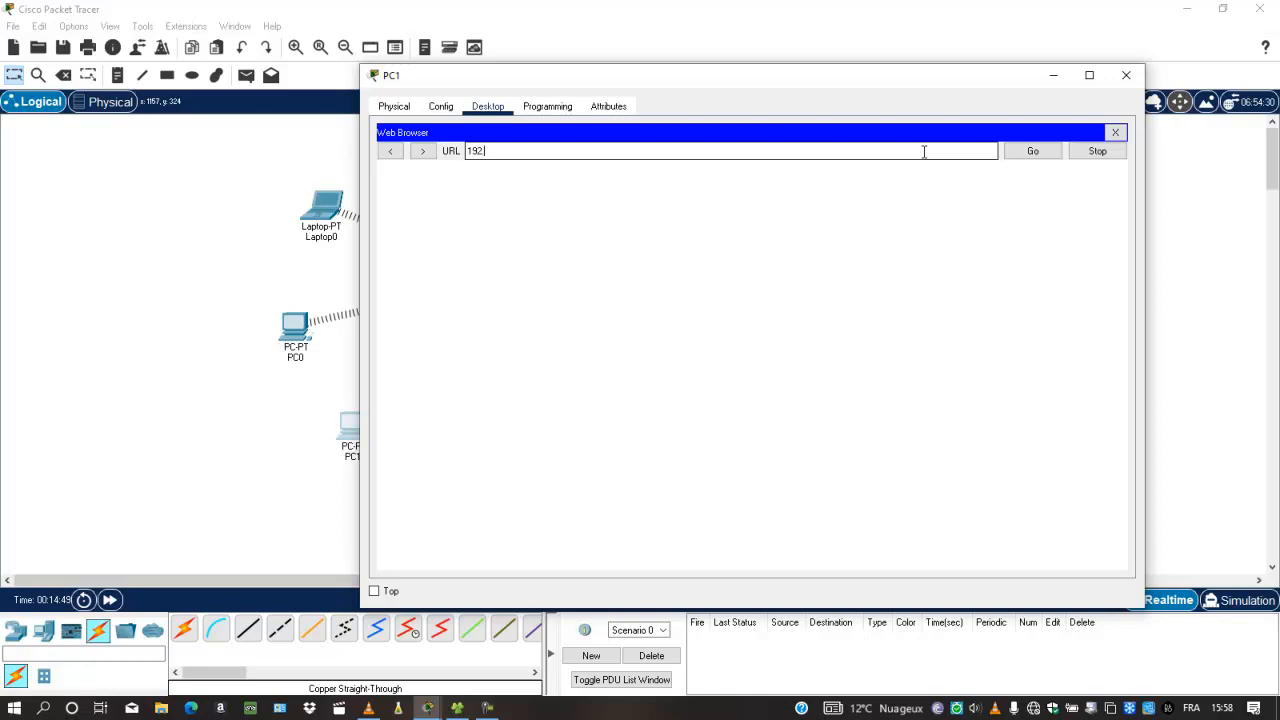
{"action": "type", "text": ".168.0.1"}
{"action": "key", "text": "Return"}
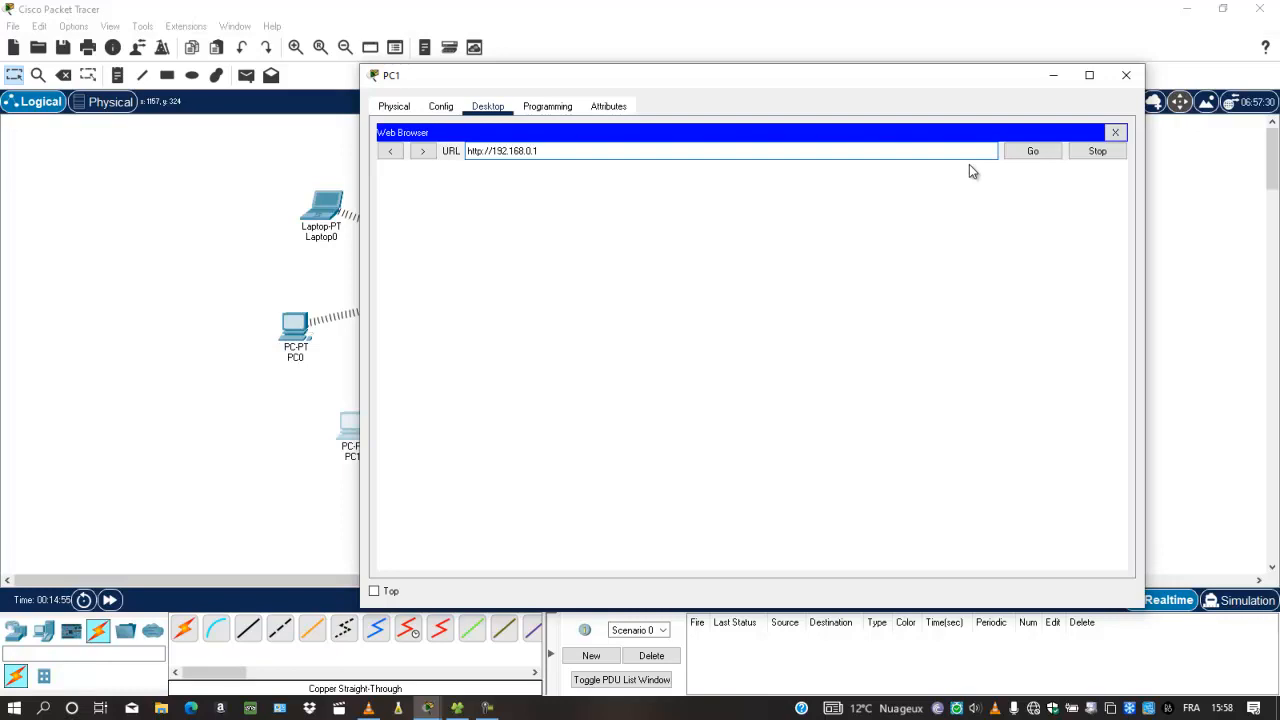
{"action": "left_click", "coordinate": [1119, 137]}
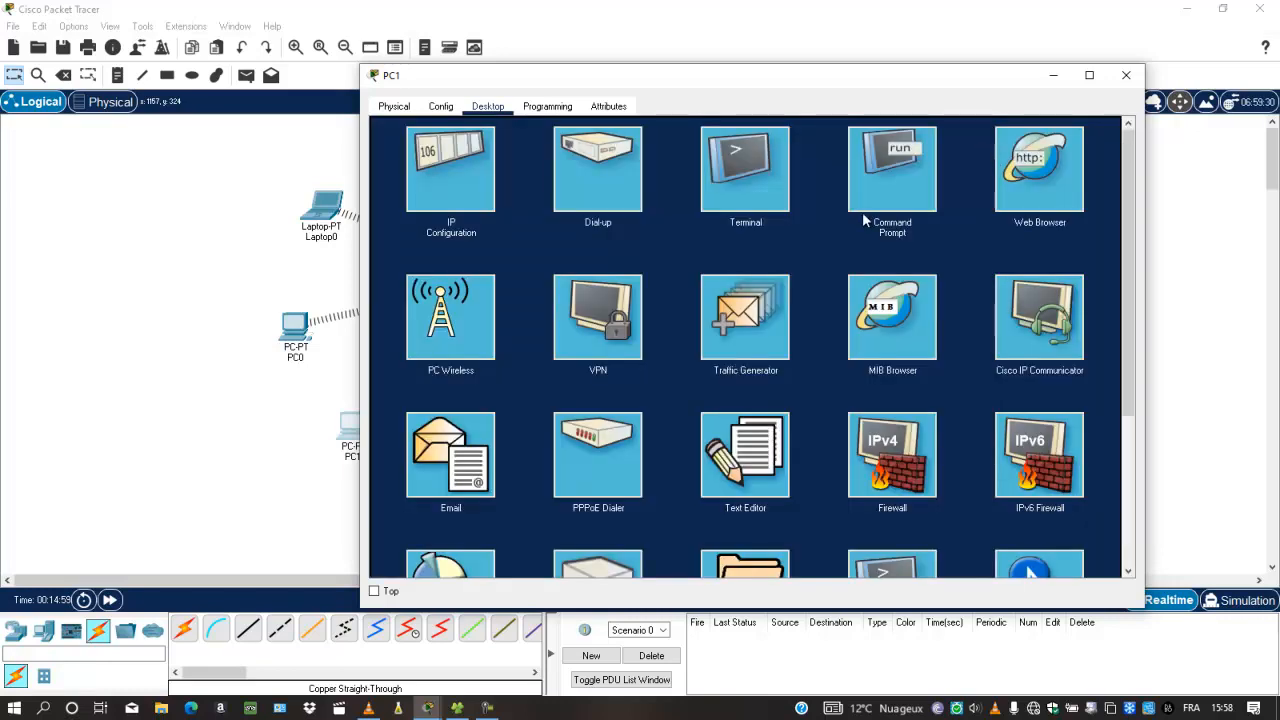
Run ipconfig in PC1's command prompt to check its current addressing
{"action": "left_click", "coordinate": [861, 212]}
{"action": "type", "text": "ipc"}
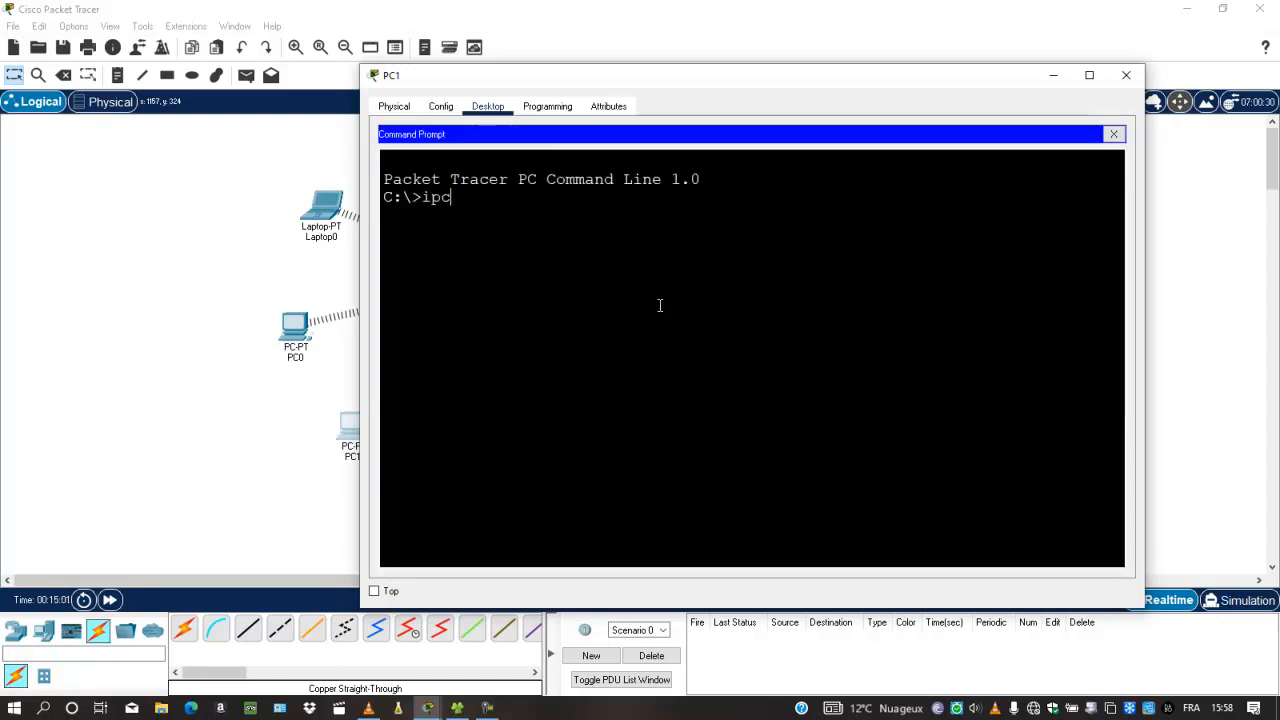
{"action": "type", "text": "onfig"}
{"action": "key", "text": "Return"}
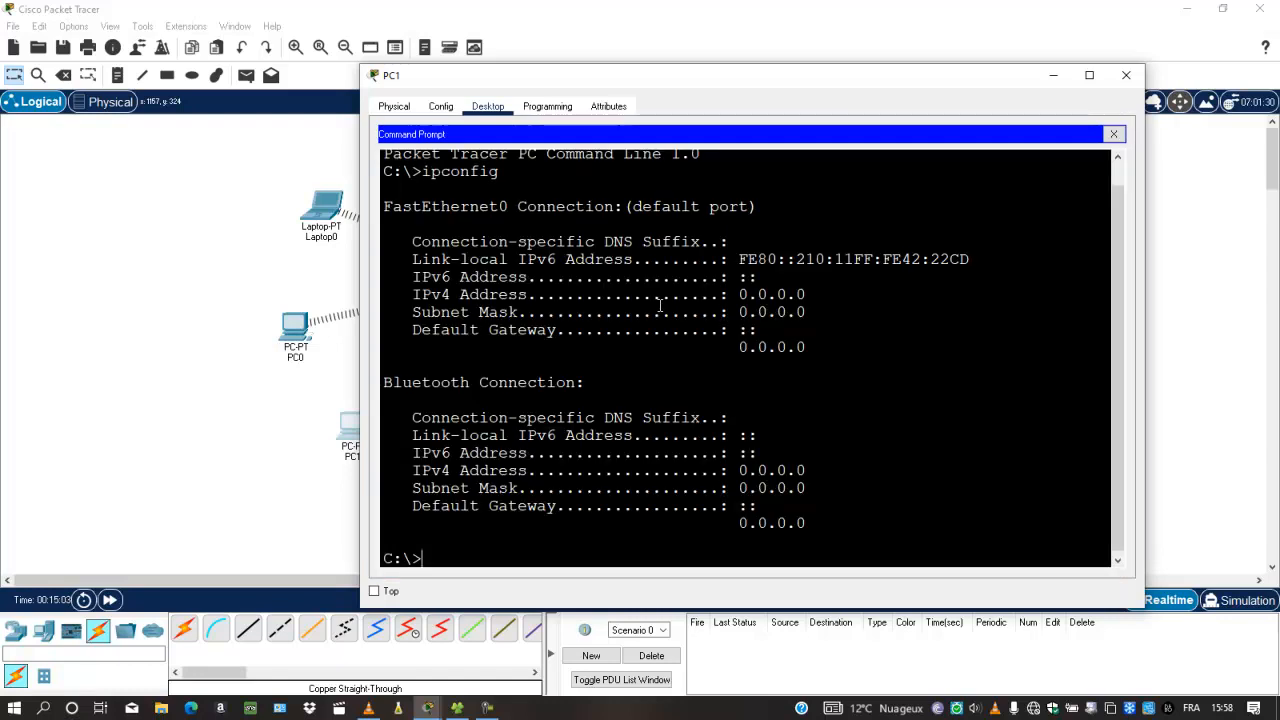
{"action": "left_click", "coordinate": [1113, 134]}
Switch PC1's IP configuration to DHCP
{"action": "left_click", "coordinate": [470, 200]}
{"action": "left_click", "coordinate": [413, 195]}
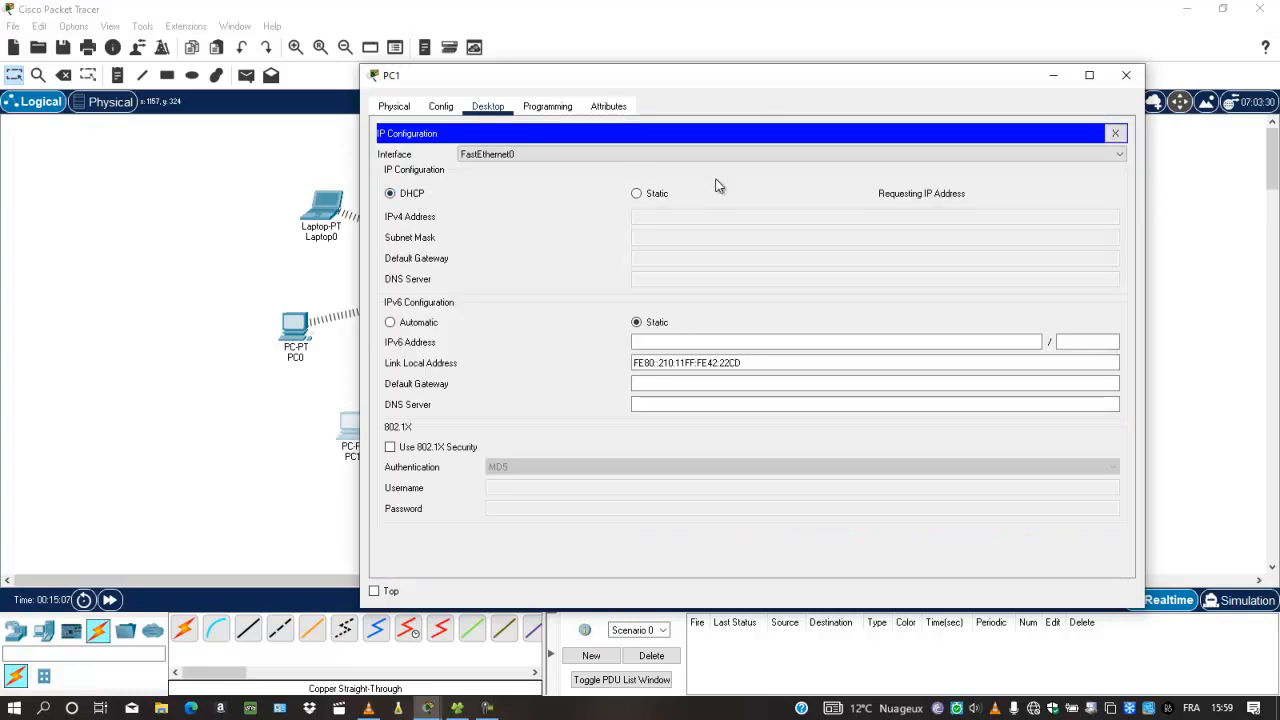
{"action": "left_click", "coordinate": [1118, 134]}
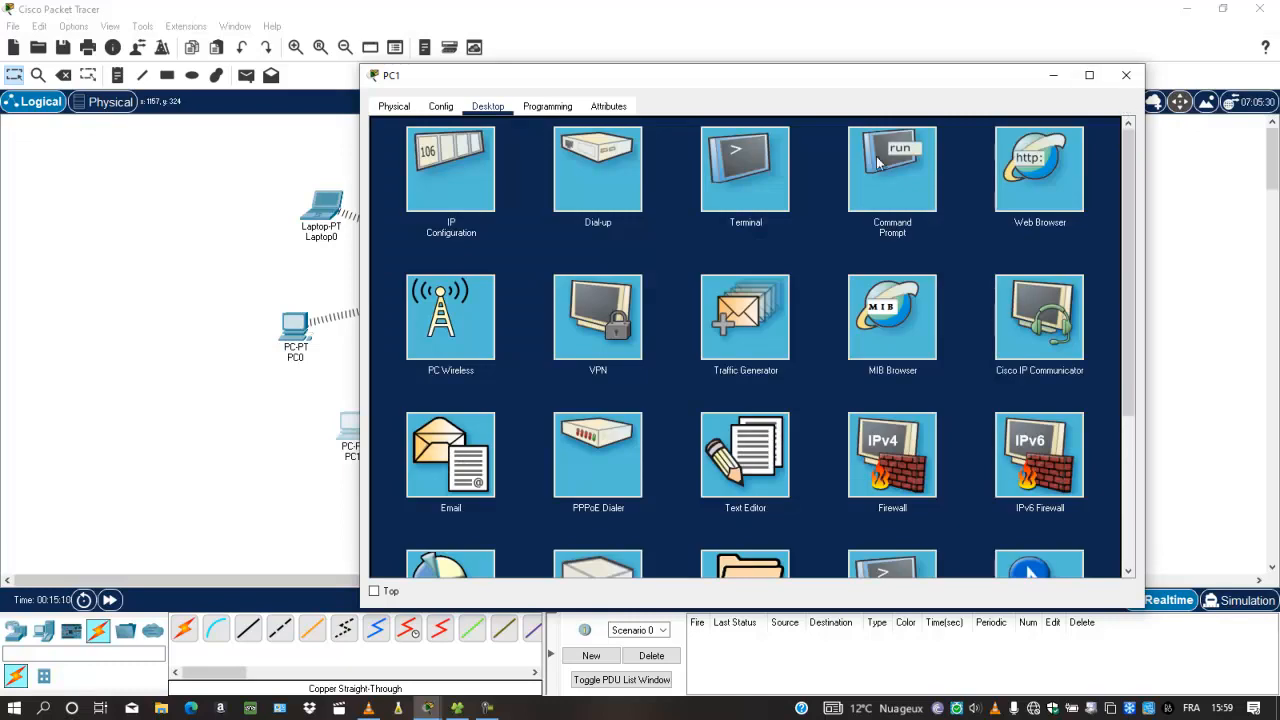
Load 192.168.0.1 in PC1's web browser
{"action": "left_click", "coordinate": [1036, 178]}
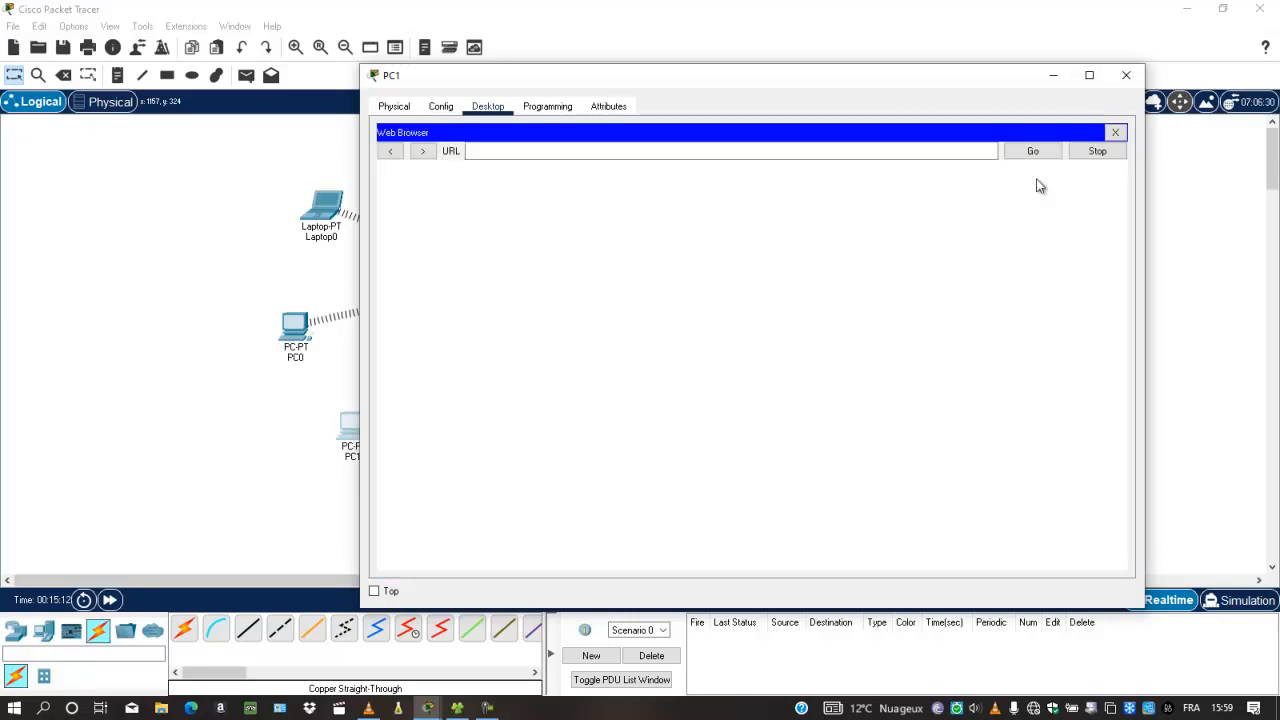
{"action": "left_click", "coordinate": [922, 158]}
{"action": "type", "text": "192.168.0.1"}
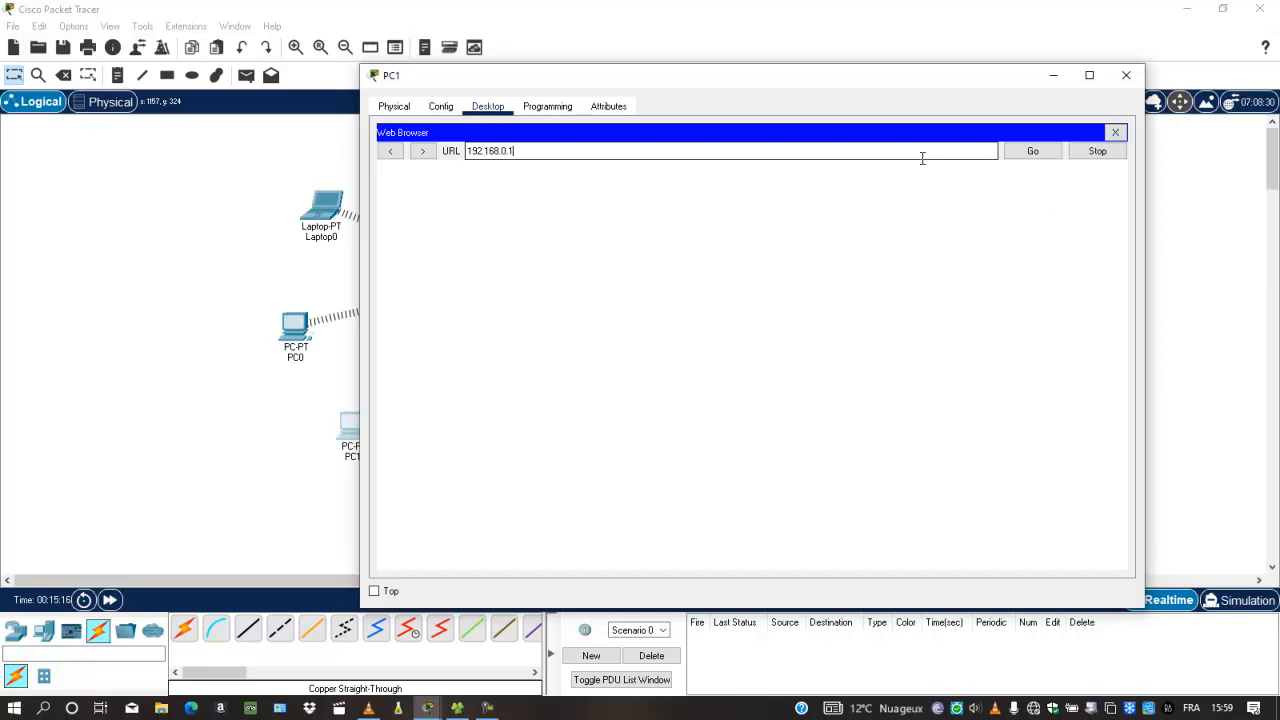
{"action": "key", "text": "Return"}
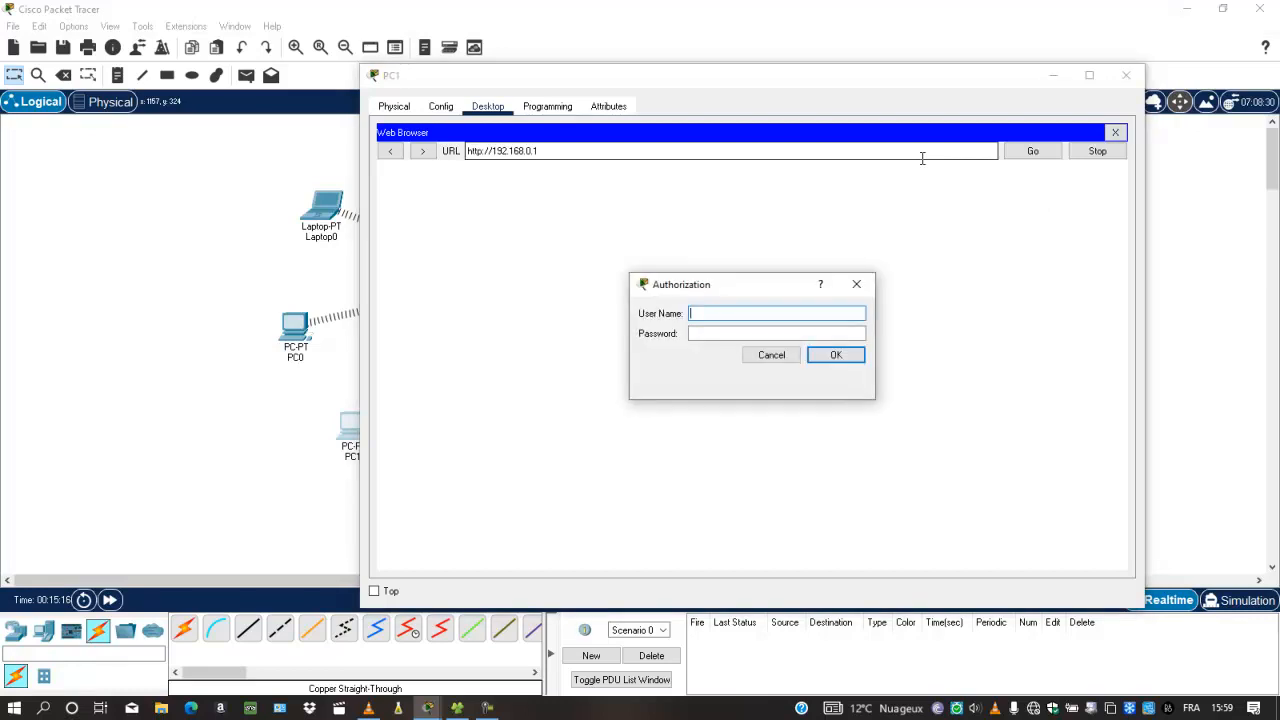
Log in with the router's admin username and password and review the Internet connection type list
{"action": "type", "text": "admin"}
{"action": "left_click", "coordinate": [758, 334]}
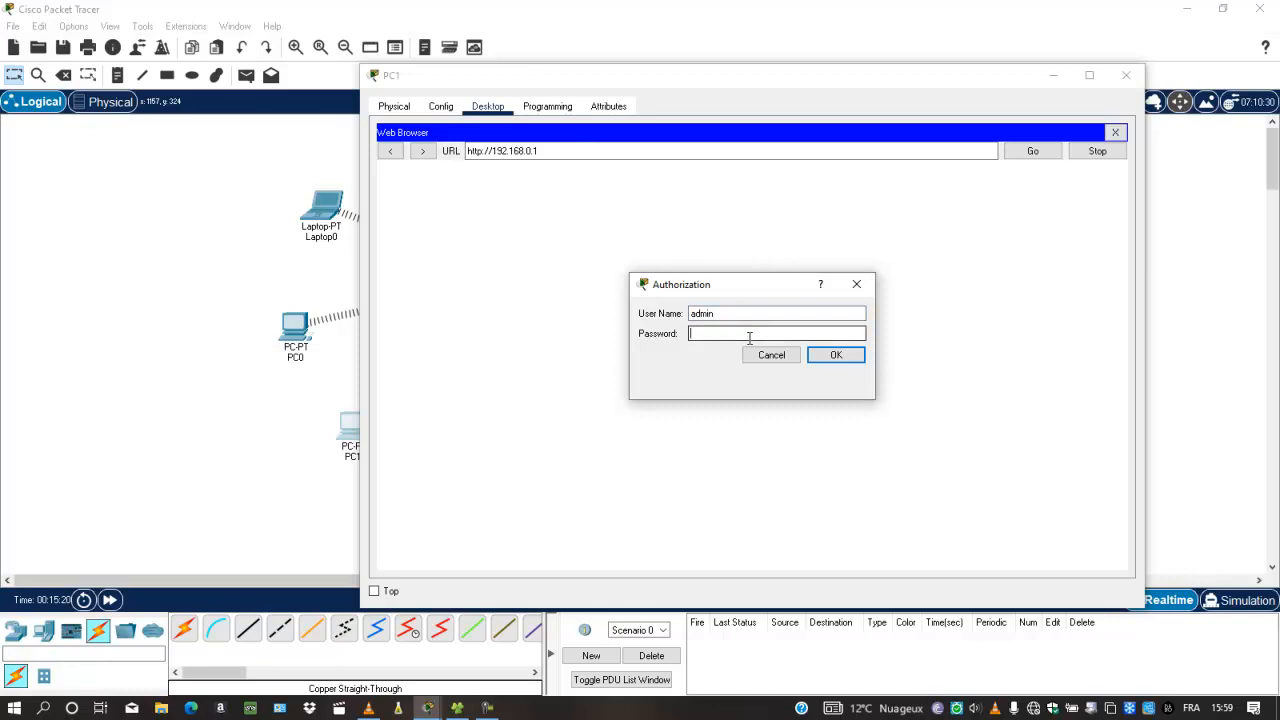
{"action": "type", "text": "admin"}
{"action": "left_click", "coordinate": [820, 357]}
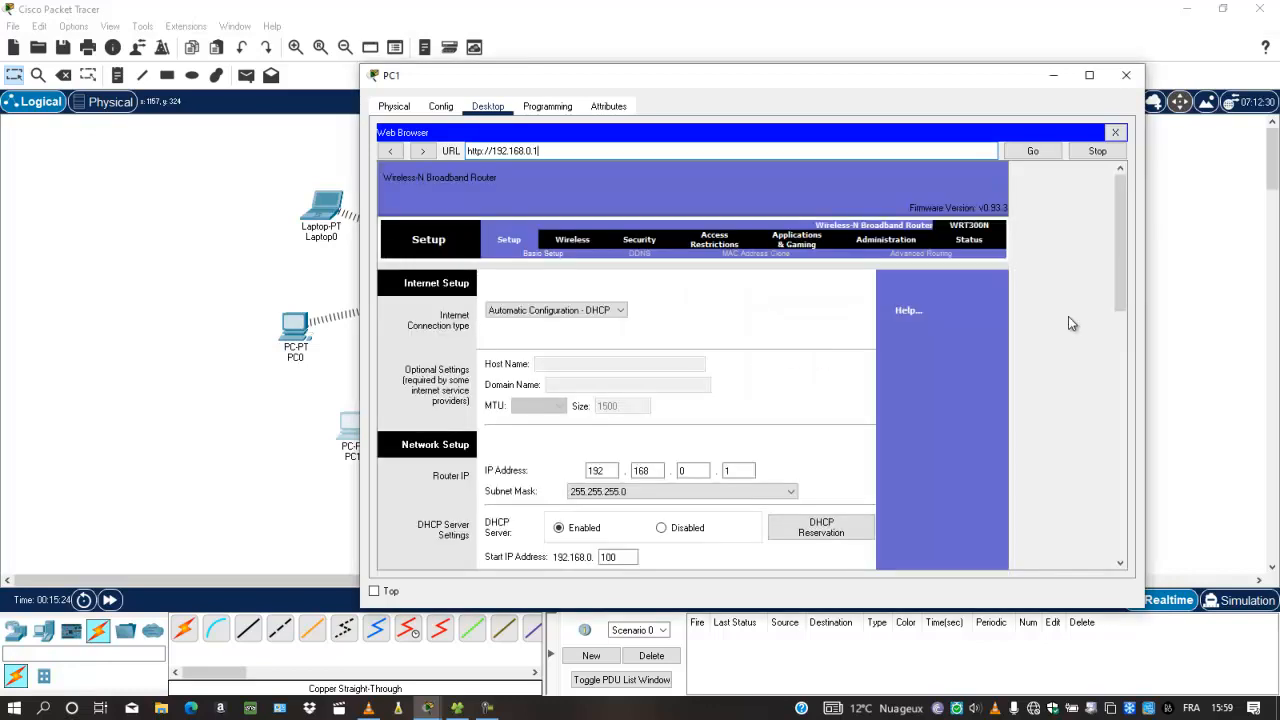
{"action": "mouse_move", "coordinate": [1123, 259]}
{"action": "left_mouse_down"}
{"action": "mouse_move", "coordinate": [1127, 384]}
{"action": "mouse_move", "coordinate": [1122, 270]}
{"action": "left_mouse_up"}
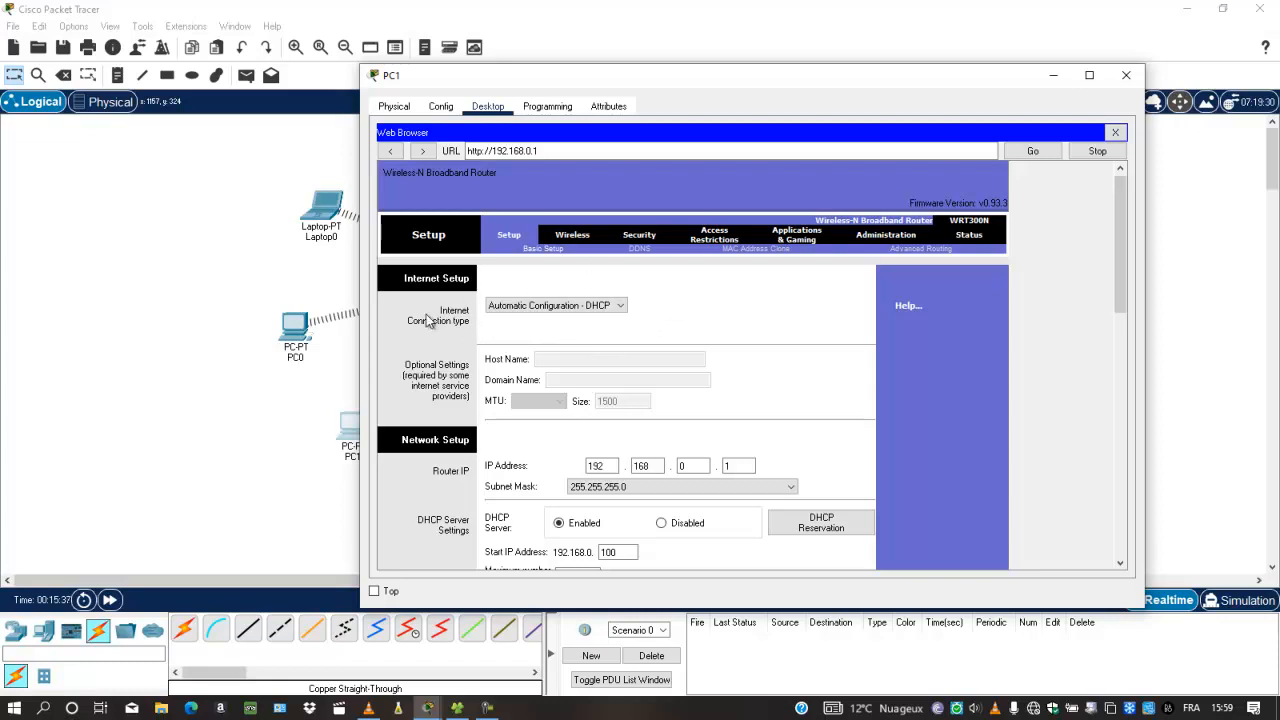
{"action": "left_click", "coordinate": [620, 308]}
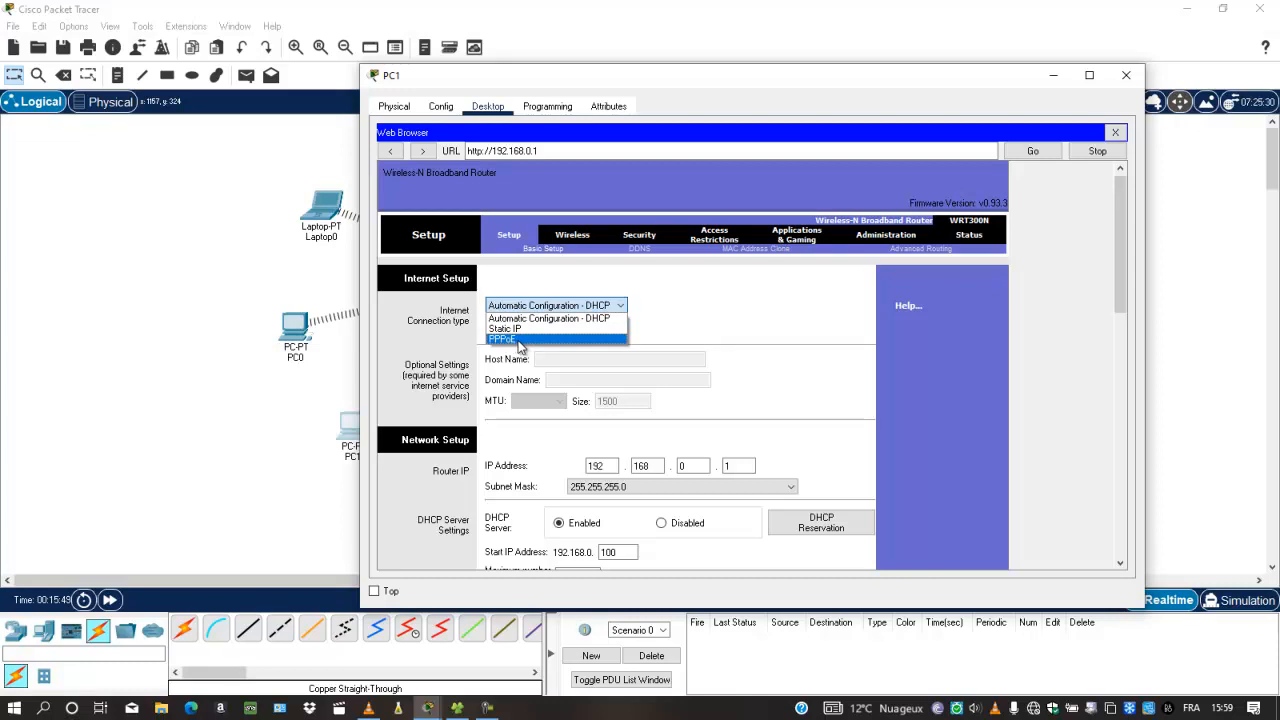
{"action": "left_click", "coordinate": [700, 327]}
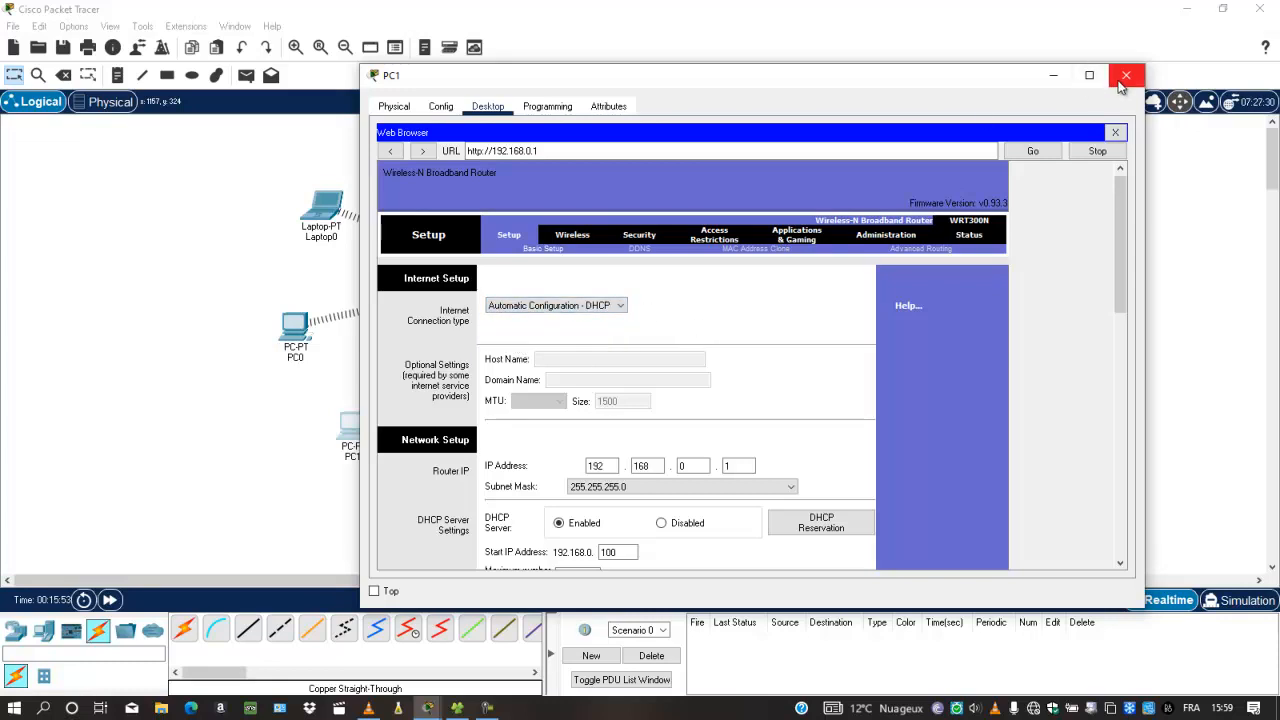
Run a copper straight-through cable from the WRT300N's Internet port to Router0's GigabitEthernet0/0
{"action": "left_click", "coordinate": [1060, 76]}
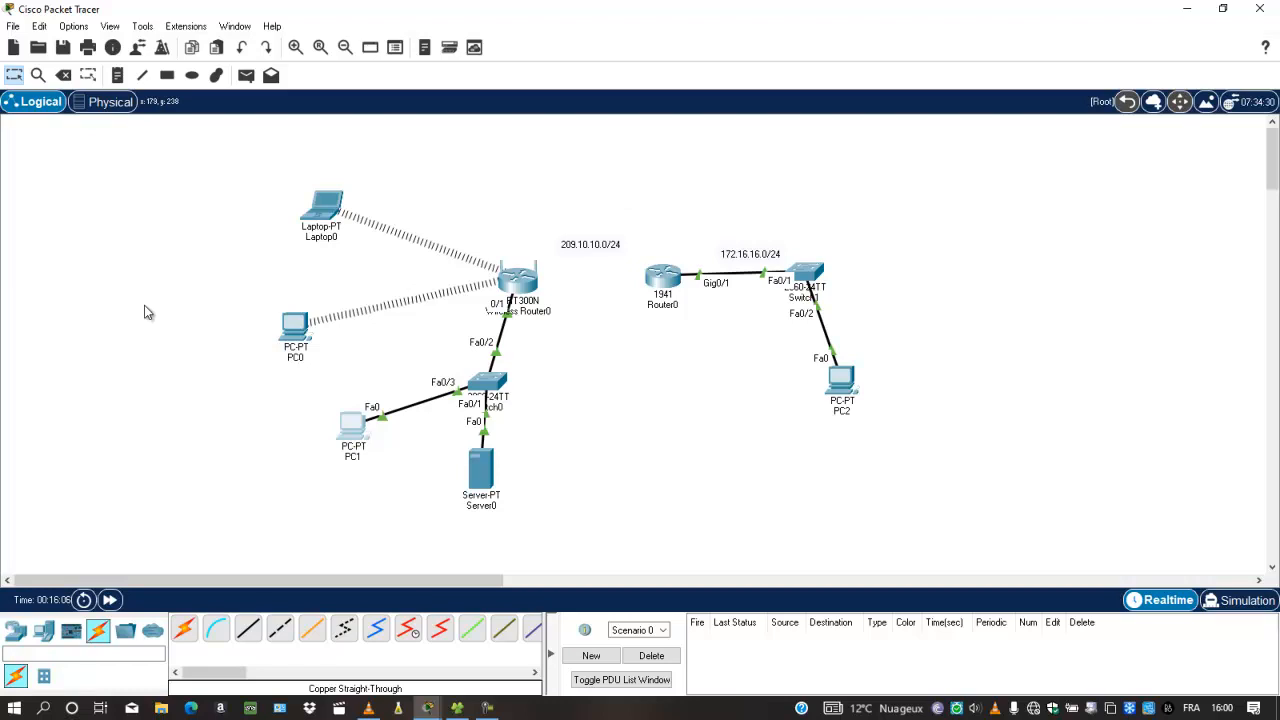
{"action": "left_click", "coordinate": [248, 628]}
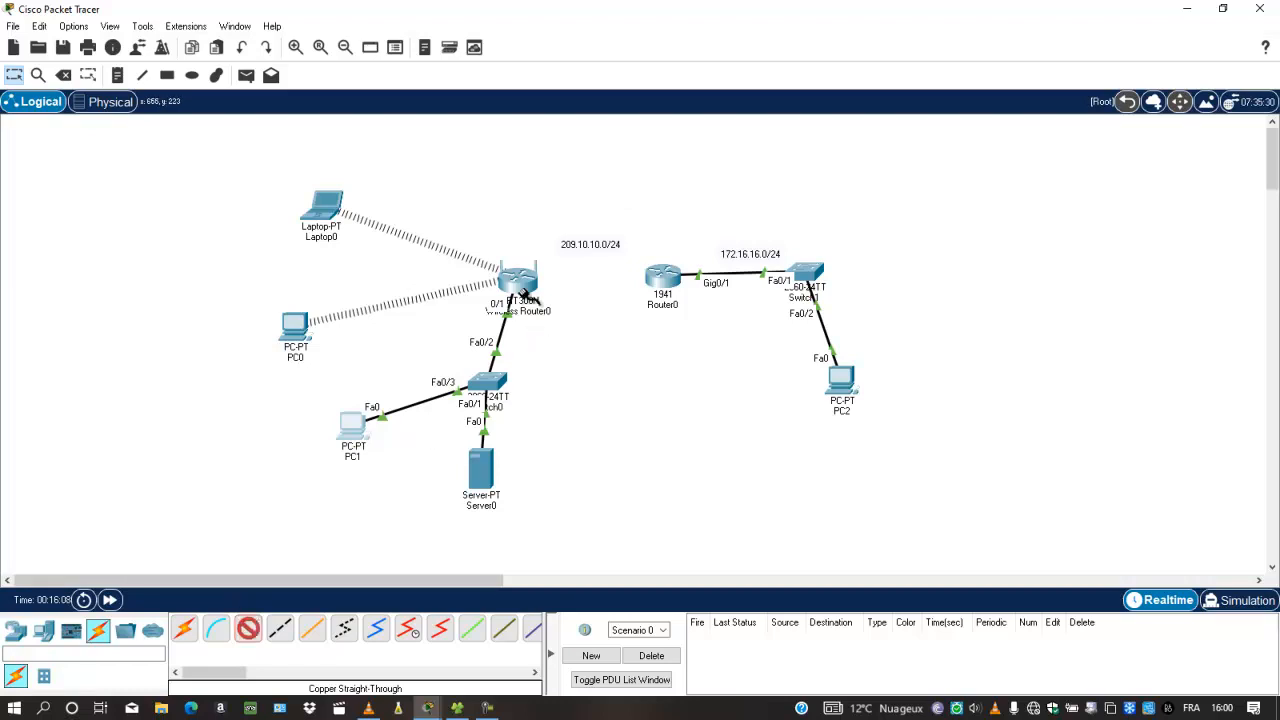
{"action": "left_click", "coordinate": [522, 296]}
{"action": "left_click", "coordinate": [550, 300]}
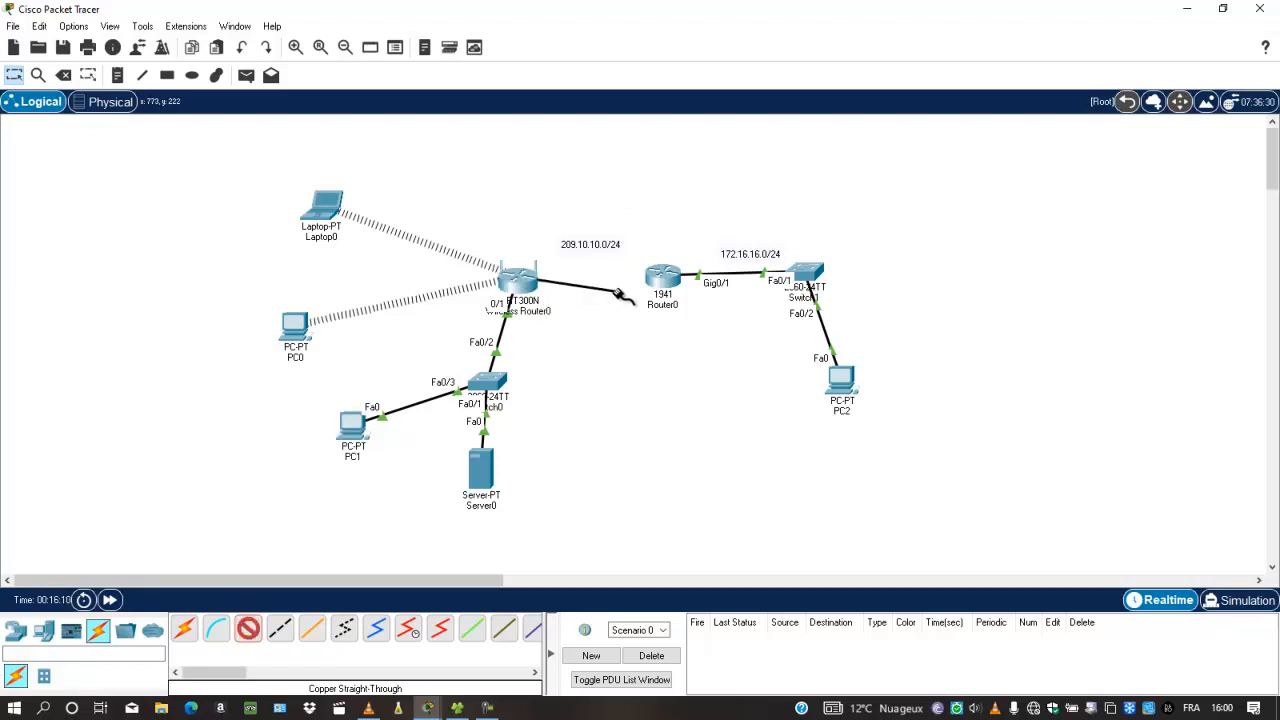
{"action": "left_click", "coordinate": [662, 278]}
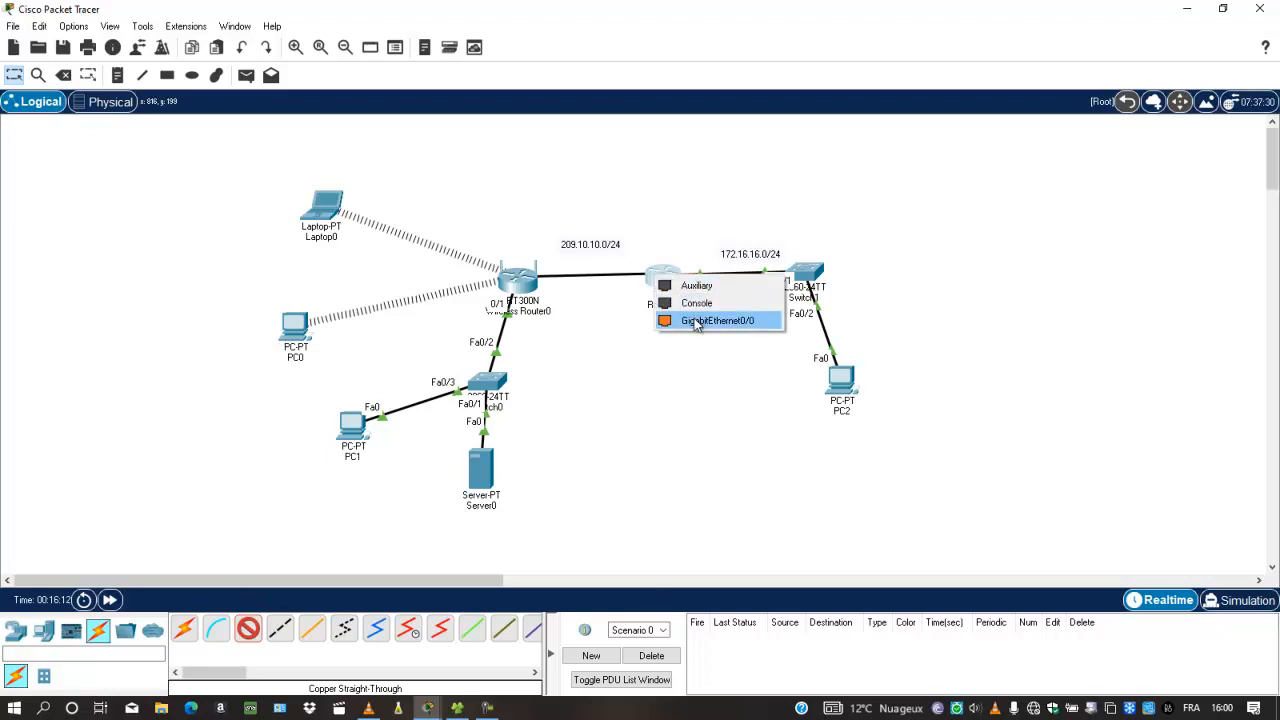
{"action": "left_click", "coordinate": [697, 321]}
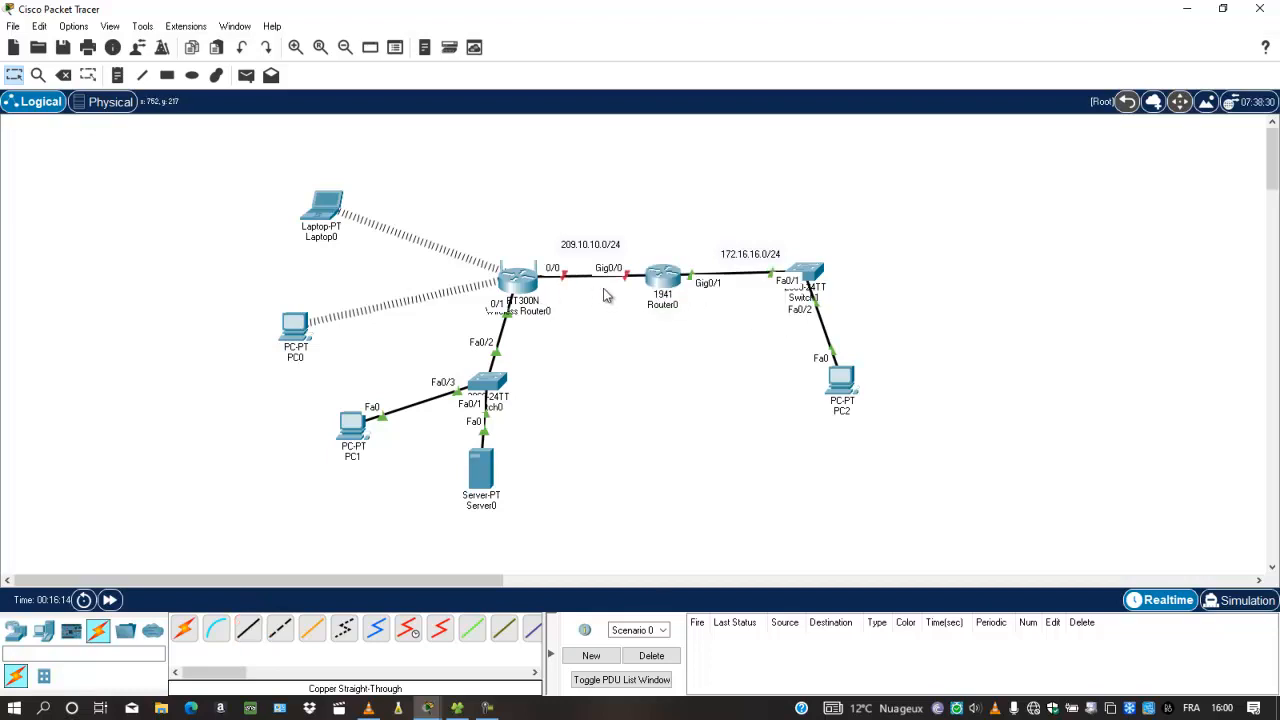
{"action": "left_click", "coordinate": [354, 423]}
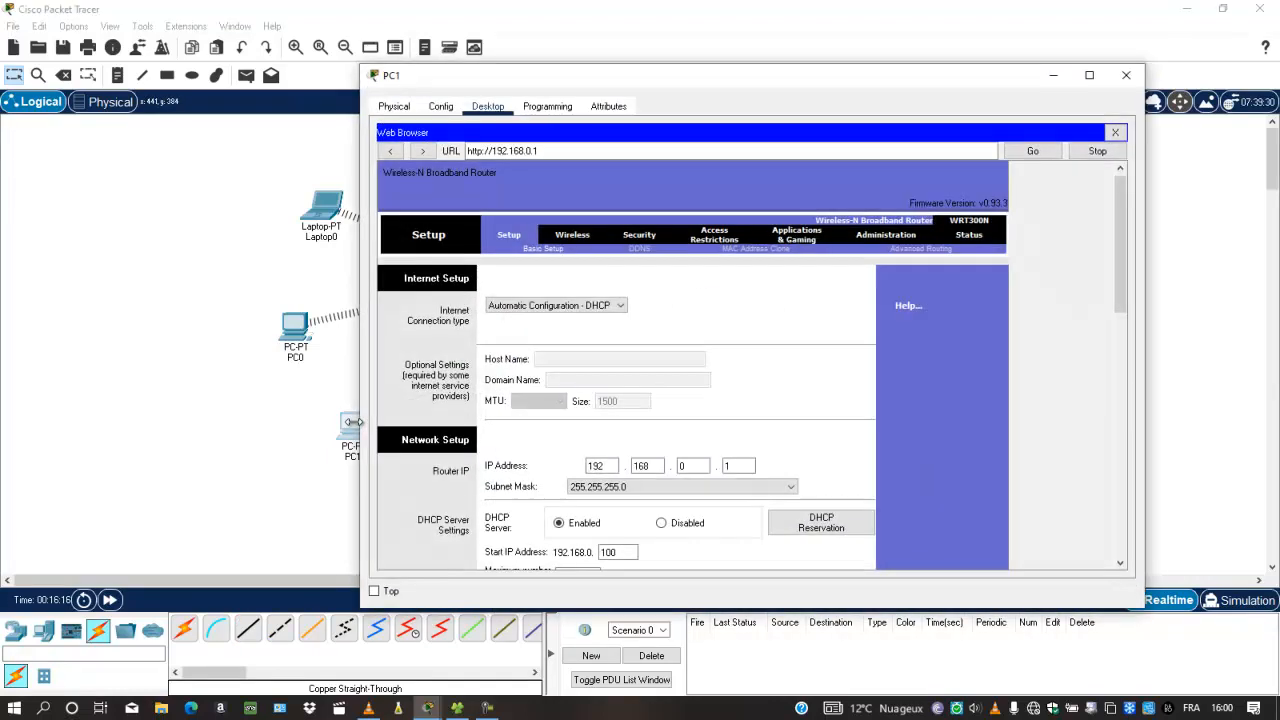
Change the WRT300N's Internet connection type from Static IP to Automatic Configuration - DHCP
{"action": "left_click", "coordinate": [620, 306]}
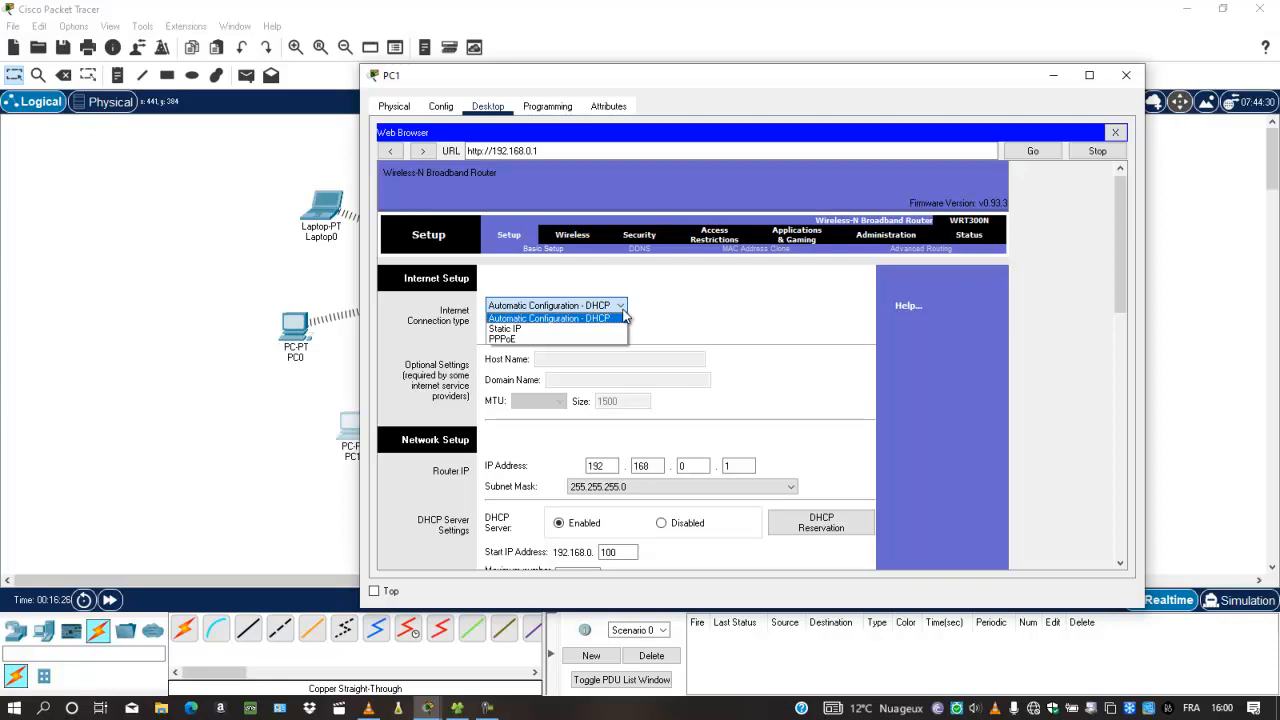
{"action": "left_click", "coordinate": [588, 328]}
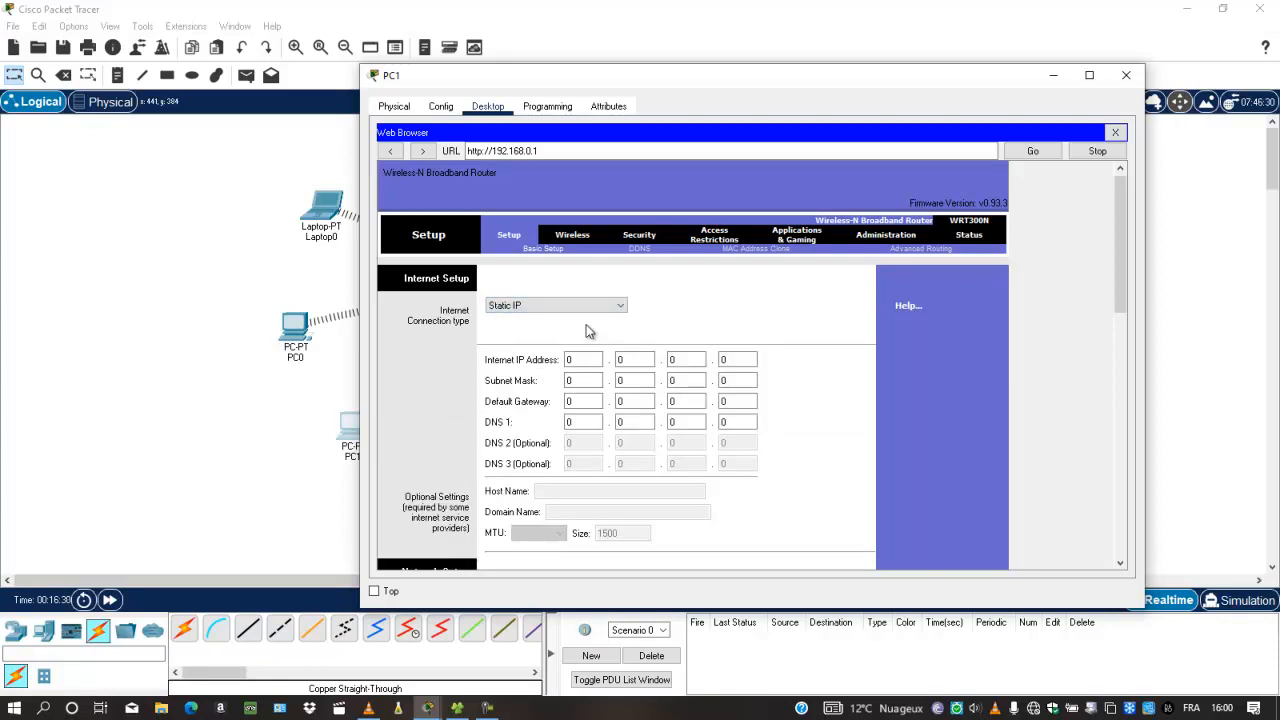
{"action": "left_click", "coordinate": [612, 306]}
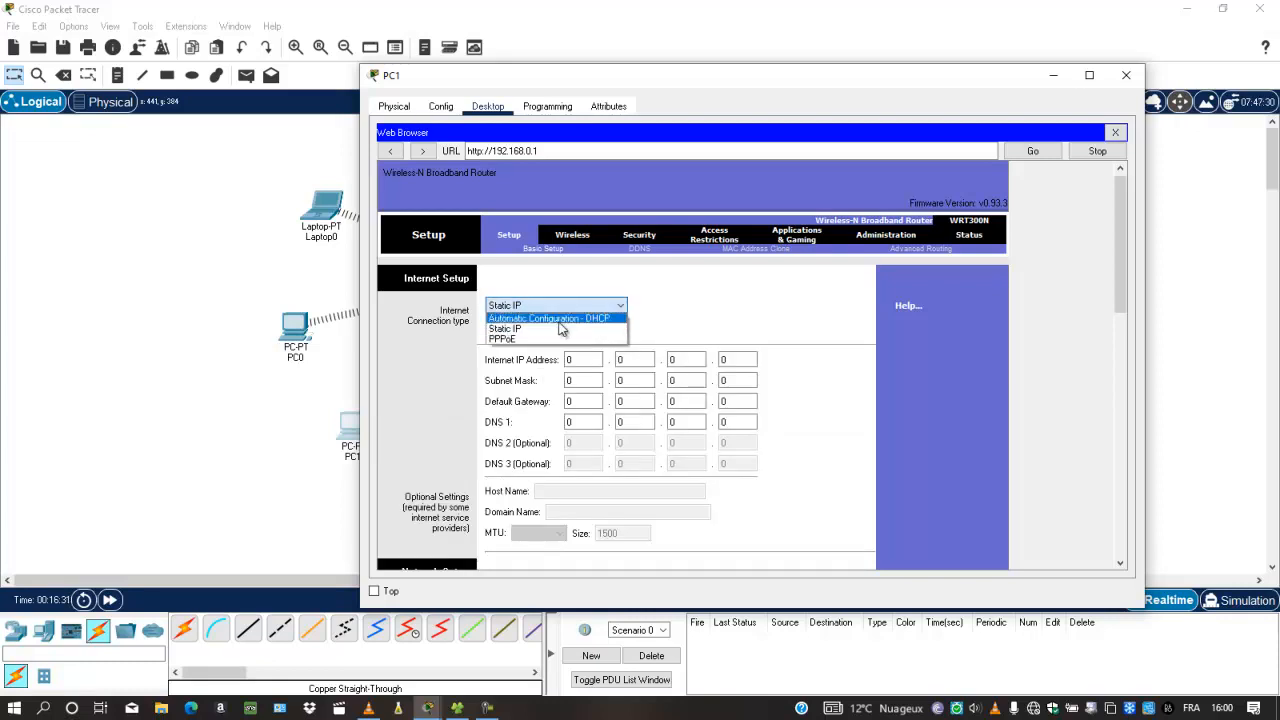
{"action": "left_click", "coordinate": [560, 318]}
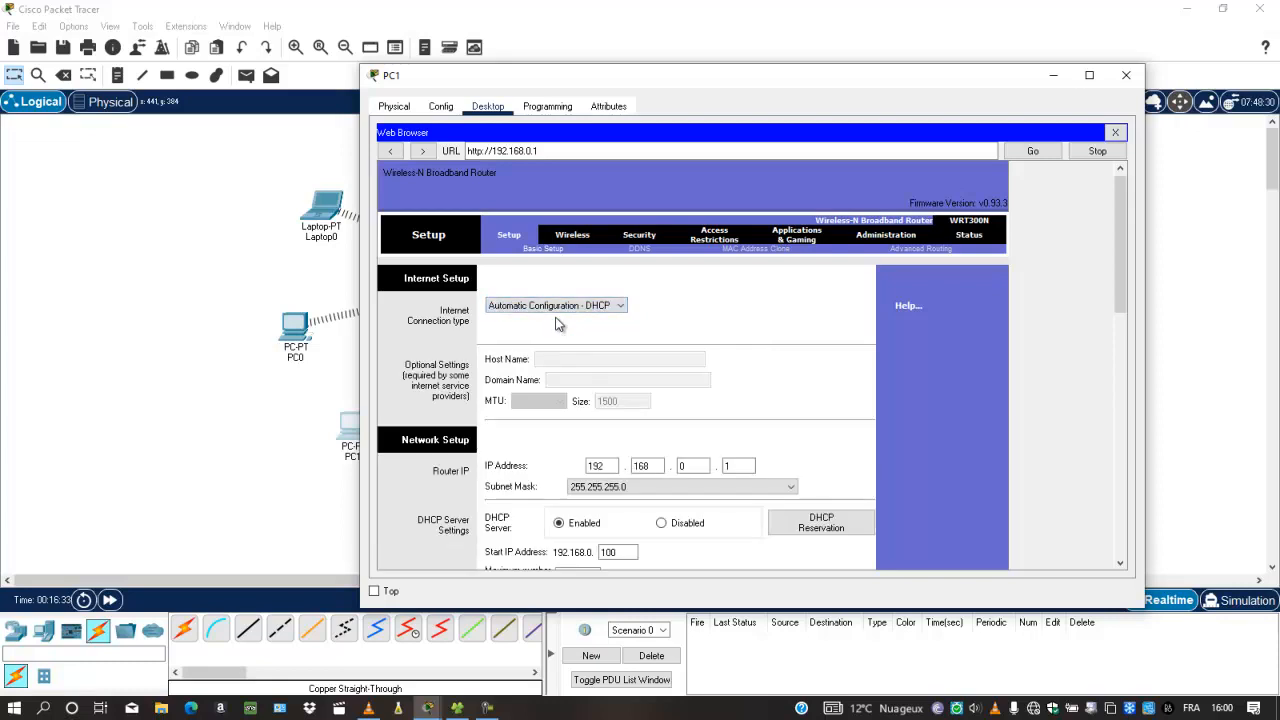
{"action": "left_click", "coordinate": [1051, 77]}
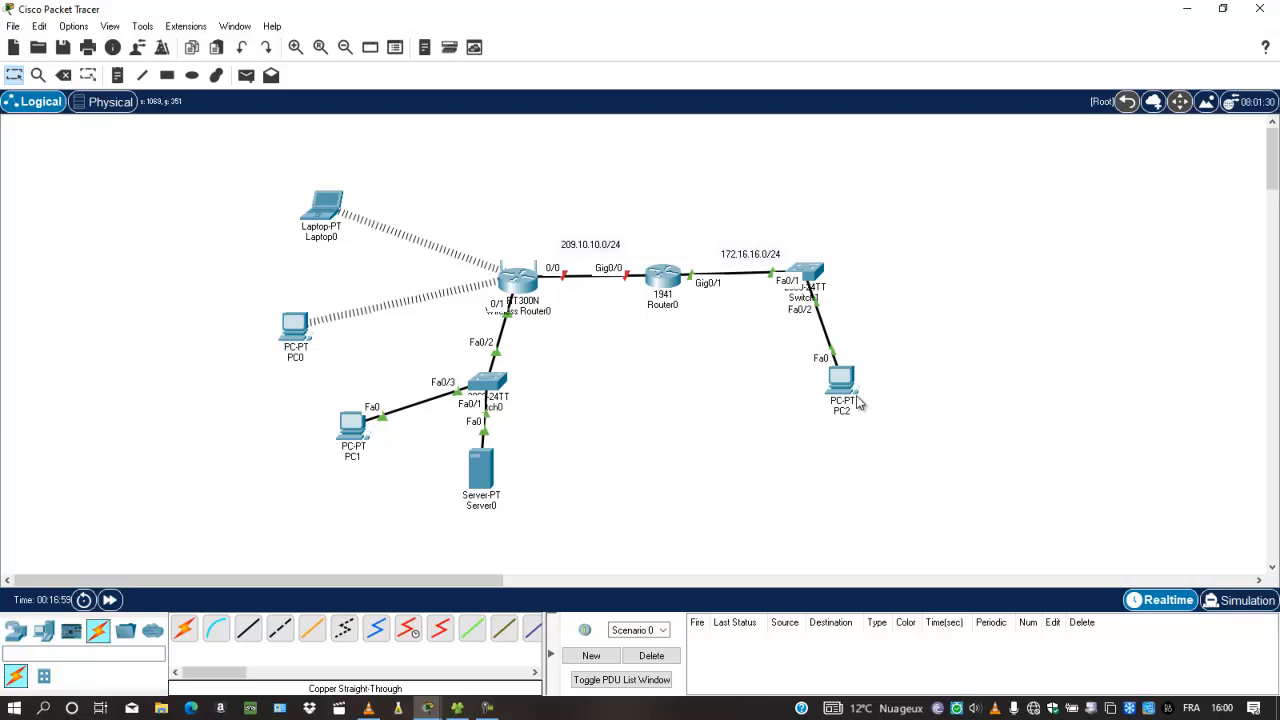
{"action": "mouse_move", "coordinate": [857, 400]}
{"action": "left_click", "coordinate": [352, 425]}
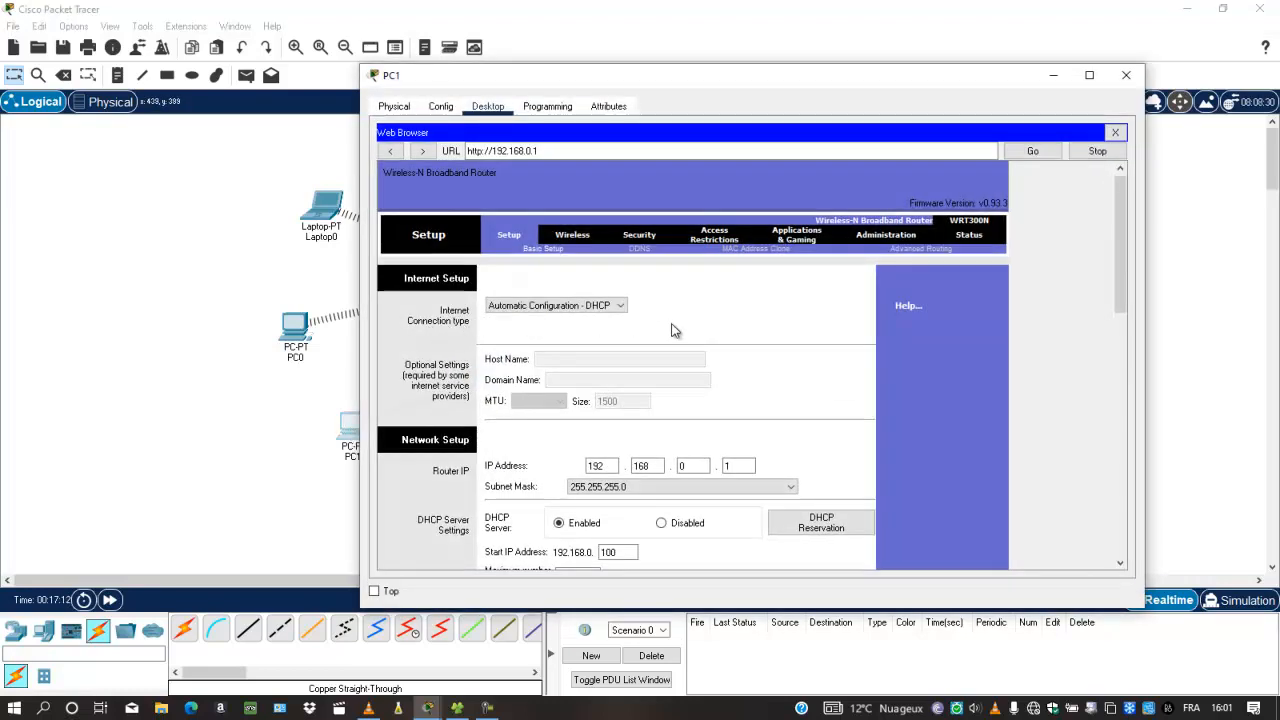
{"action": "left_click", "coordinate": [1053, 75]}
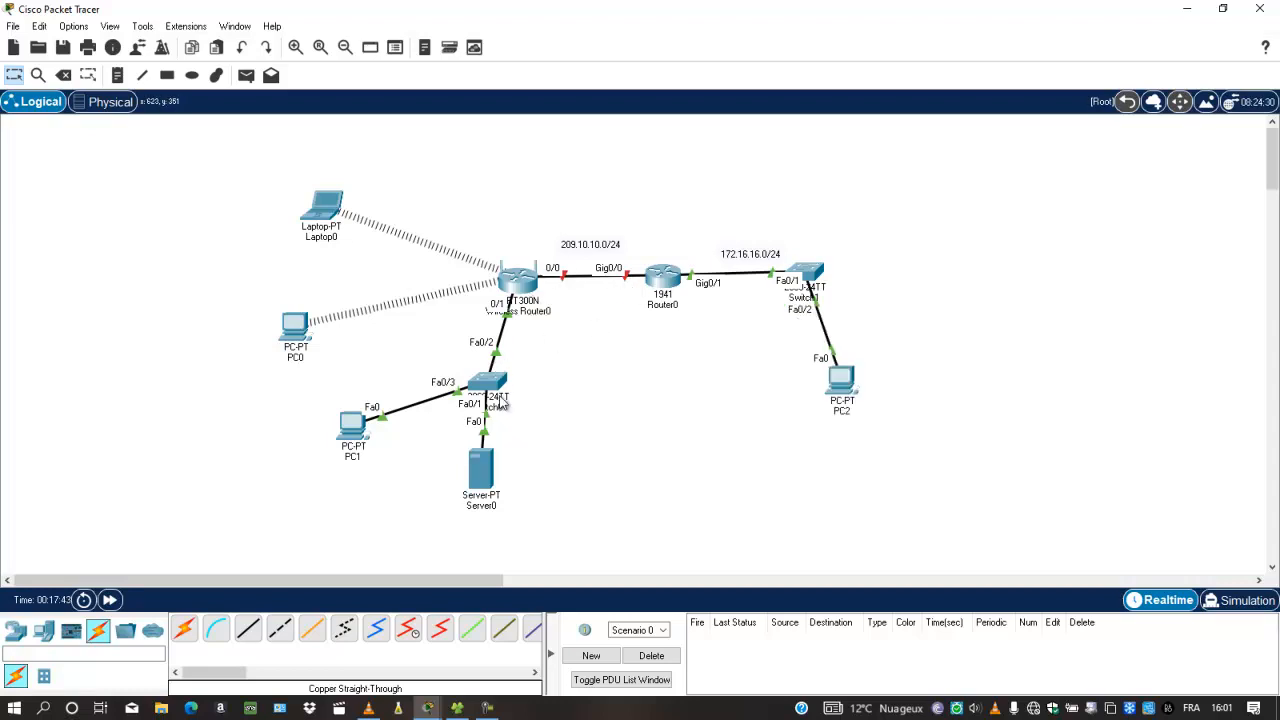
In Router0's CLI, give interface g0/0 the address 209.10.10.1 255.255.255.0
{"action": "mouse_move", "coordinate": [503, 404]}
{"action": "mouse_move", "coordinate": [486, 512]}
{"action": "left_click", "coordinate": [662, 278]}
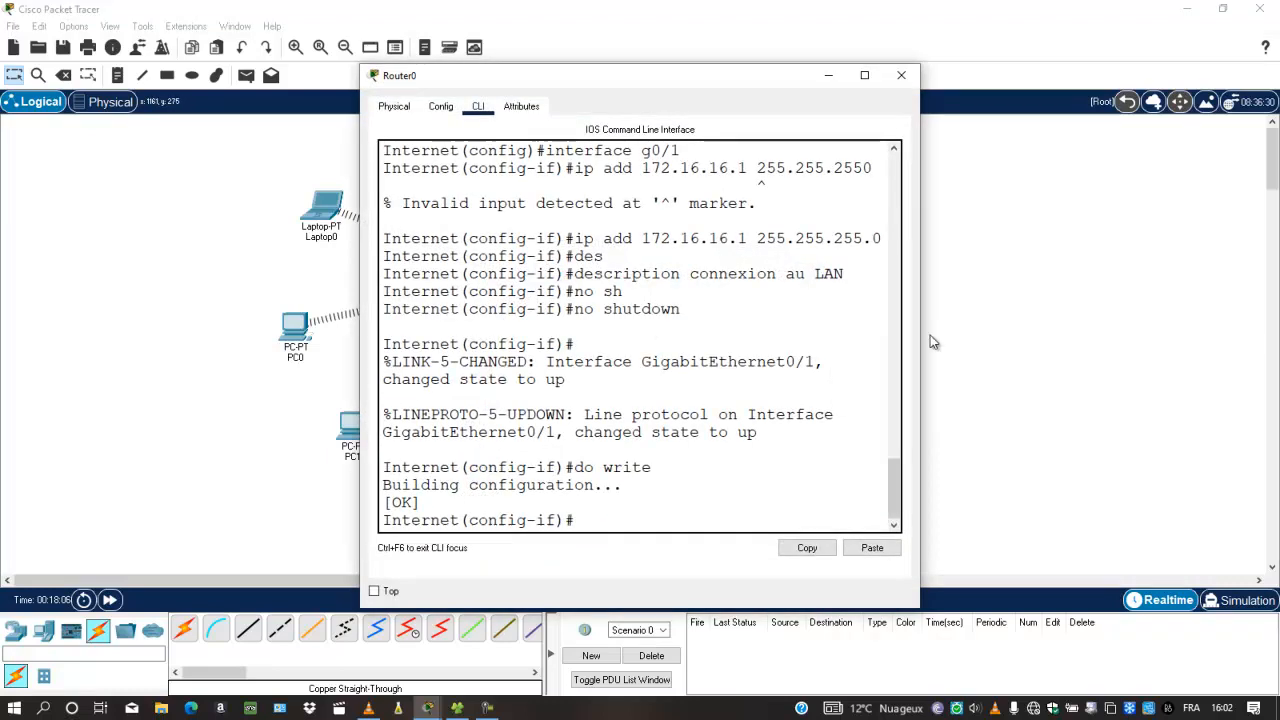
{"action": "left_click_drag", "start_coordinate": [924, 335], "coordinate": [1085, 335]}
{"action": "left_click_drag", "start_coordinate": [809, 75], "coordinate": [1154, 110]}
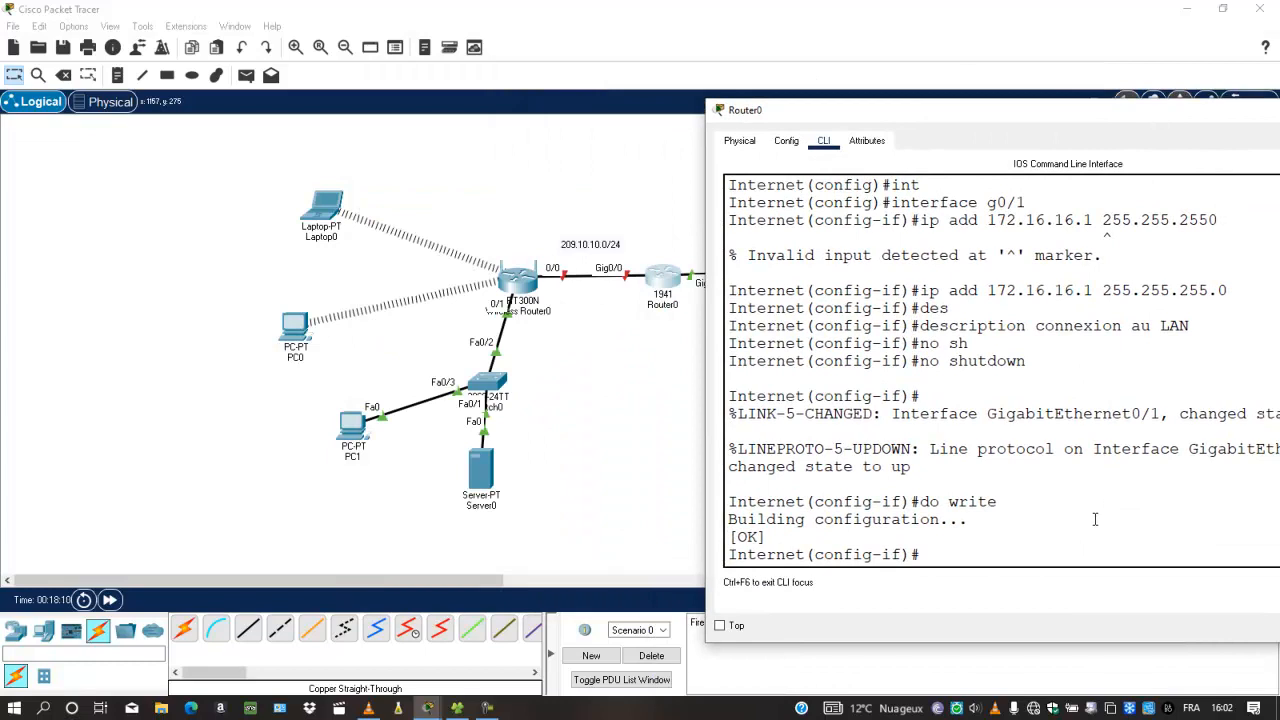
{"action": "key", "text": "Return"}
{"action": "key", "text": "Return"}
{"action": "key", "text": "Return"}
{"action": "key", "text": "Return"}
{"action": "key", "text": "Return"}
{"action": "key", "text": "Return"}
{"action": "key", "text": "Return"}
{"action": "key", "text": "Return"}
{"action": "key", "text": "Return"}
{"action": "key", "text": "Return"}
{"action": "key", "text": "Return"}
{"action": "key", "text": "Return"}
{"action": "key", "text": "Return"}
{"action": "key", "text": "Return"}
{"action": "key", "text": "Return"}
{"action": "key", "text": "Return"}
{"action": "key", "text": "Return"}
{"action": "key", "text": "Return"}
{"action": "key", "text": "Return"}
{"action": "key", "text": "Return"}
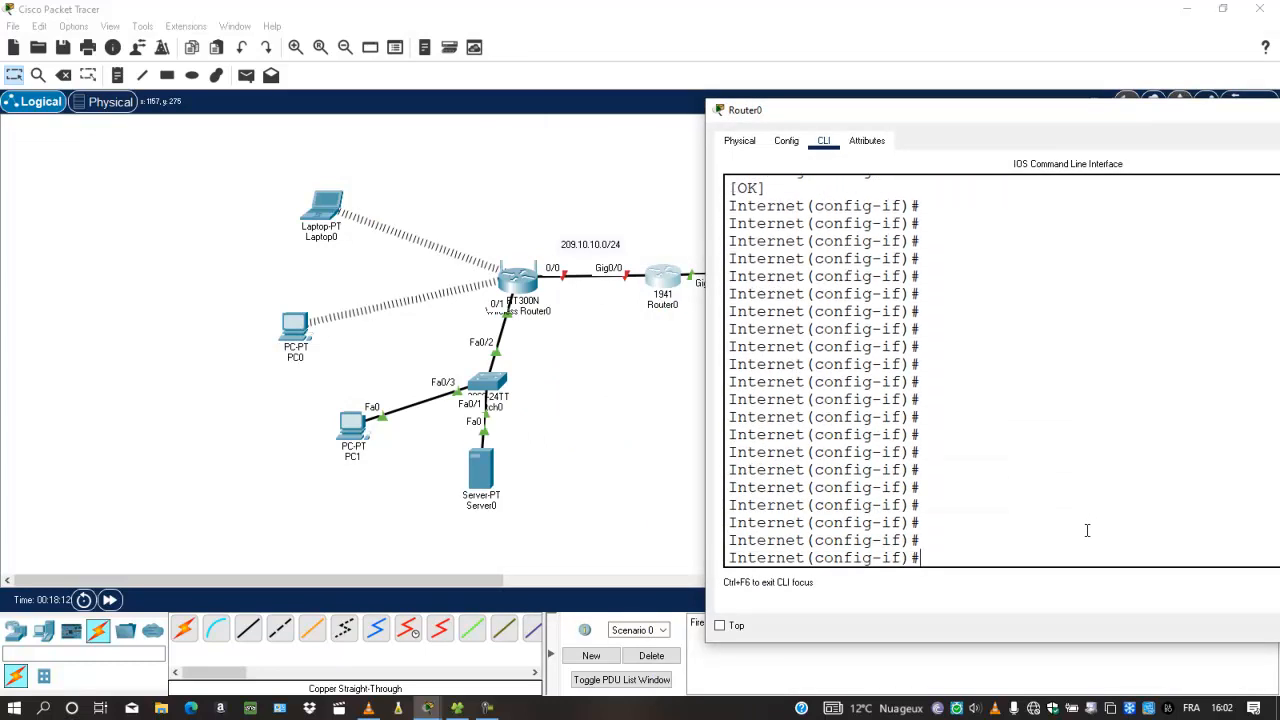
{"action": "type", "text": "int g0/0"}
{"action": "key", "text": "Return"}
{"action": "type", "text": "ip add 1"}
{"action": "key", "text": "BackSpace"}
{"action": "type", "text": "2"}
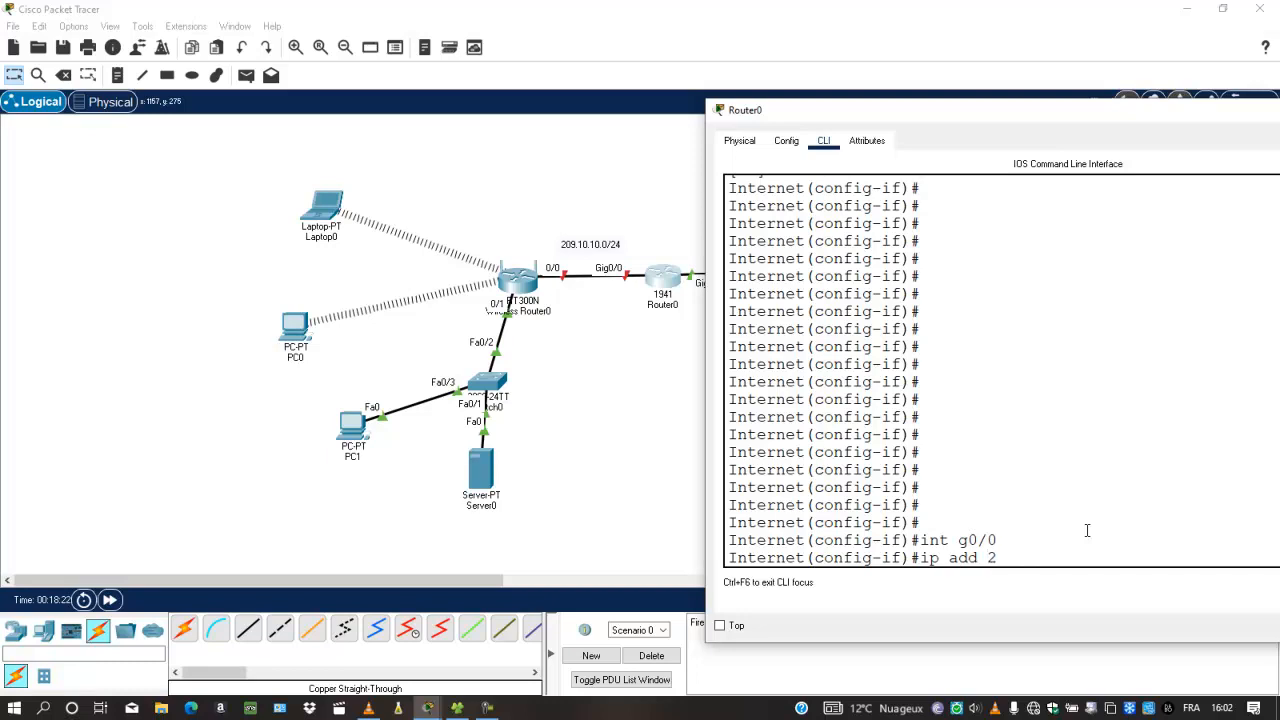
{"action": "type", "text": "09.10.1"}
{"action": "type", "text": "0.1 255.255.225"}
{"action": "key", "text": "BackSpace"}
{"action": "key", "text": "BackSpace"}
{"action": "type", "text": "55.0"}
{"action": "key", "text": "Return"}
Add the description 'connexion internet' to Gig0/0 and enable it with no shutdown
{"action": "type", "text": "des"}
{"action": "key", "text": "Tab"}
{"action": "type", "text": "connex"}
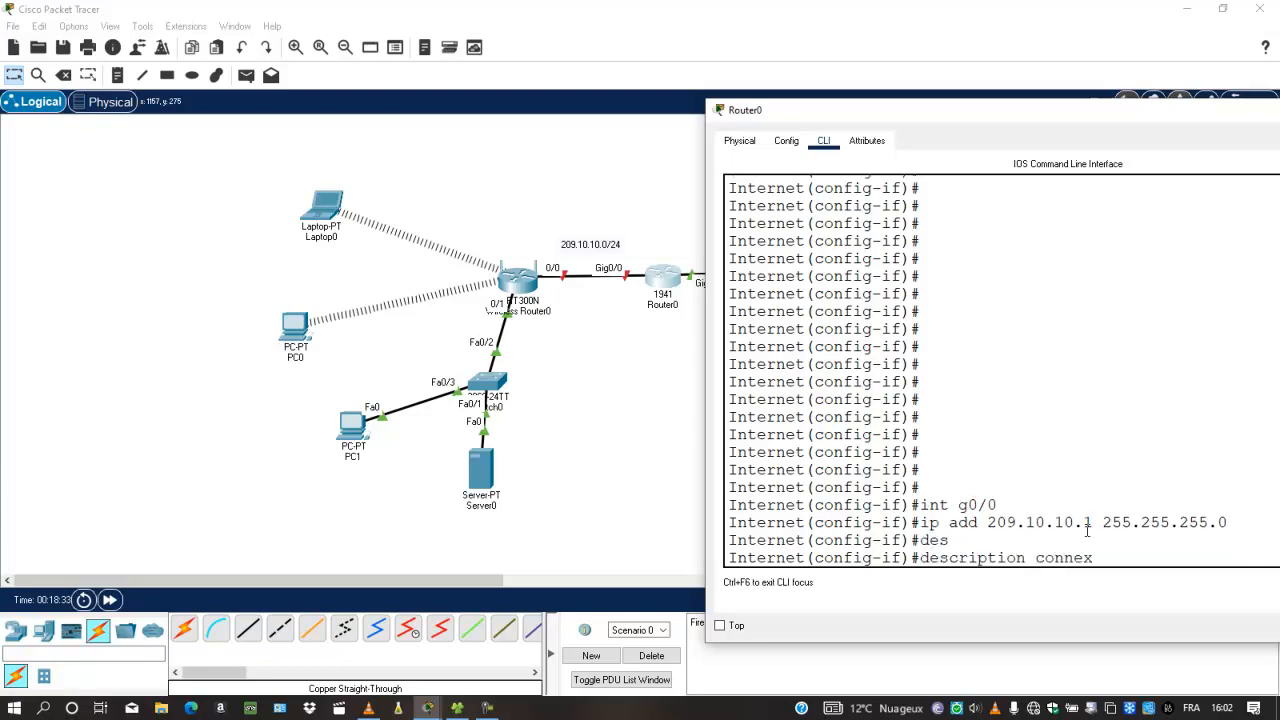
{"action": "type", "text": "ion inerse"}
{"action": "key", "text": "BackSpace"}
{"action": "key", "text": "BackSpace"}
{"action": "key", "text": "BackSpace"}
{"action": "key", "text": "BackSpace"}
{"action": "type", "text": "ternet"}
{"action": "key", "text": "Return"}
{"action": "type", "text": "no sh"}
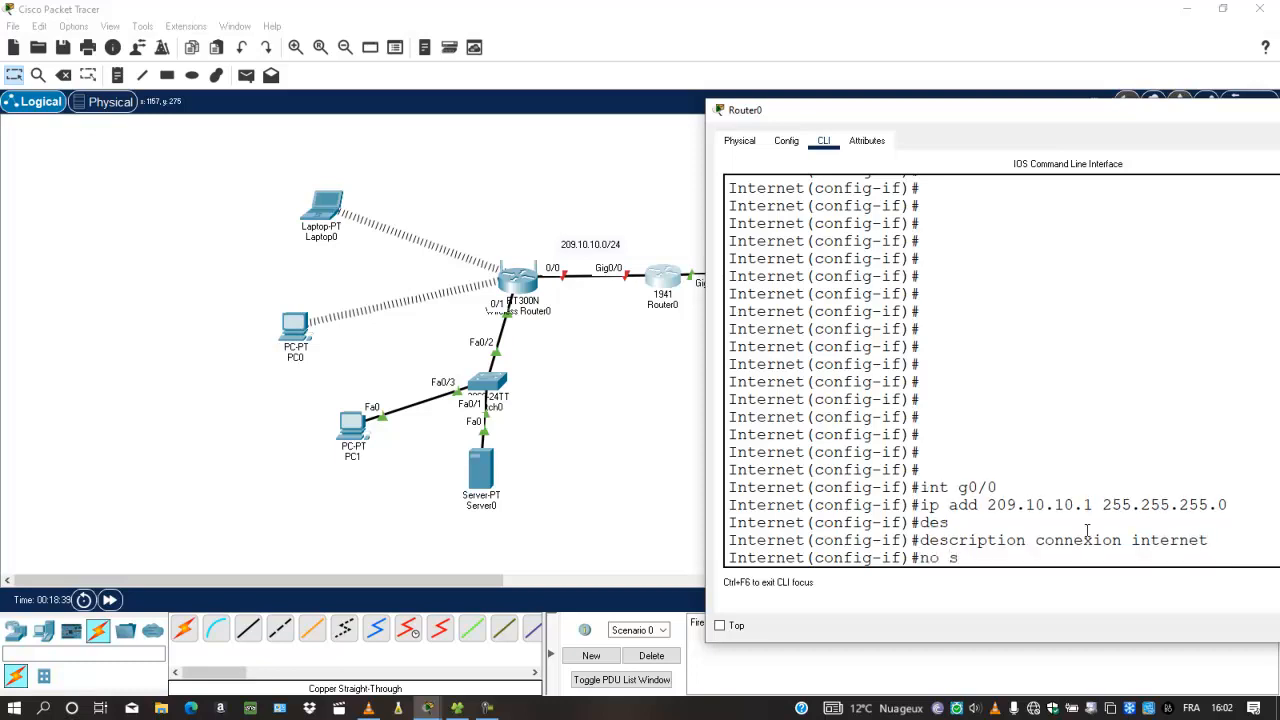
{"action": "key", "text": "Tab"}
{"action": "key", "text": "Return"}
{"action": "key", "text": "Return"}
{"action": "key", "text": "Return"}
{"action": "key", "text": "Return"}
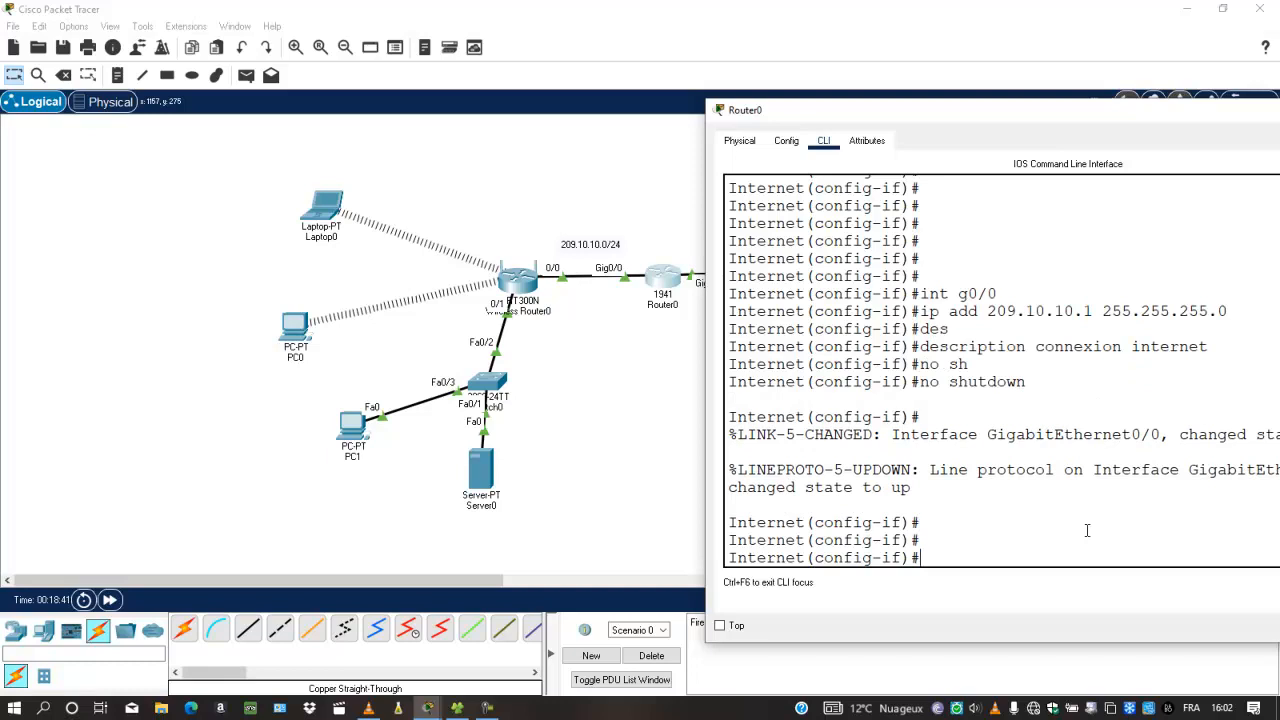
{"action": "left_click", "coordinate": [366, 428]}
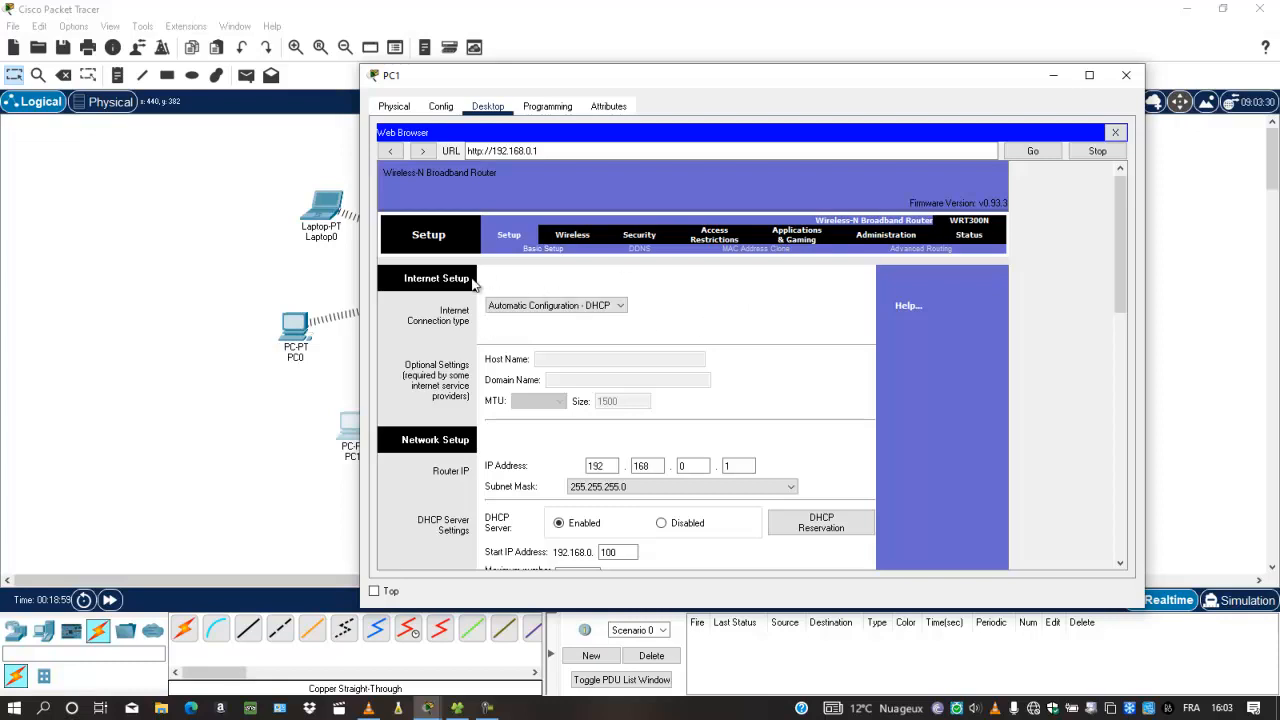
{"action": "left_click", "coordinate": [1052, 77]}
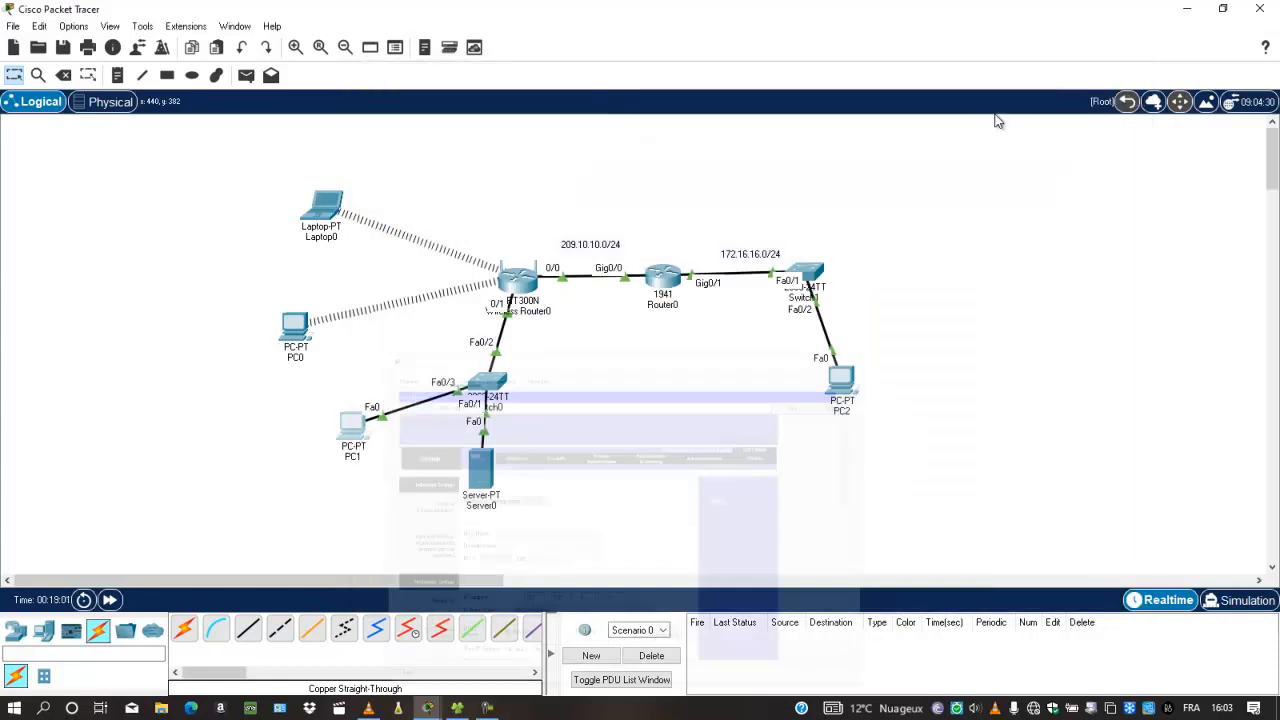
On Router0, exit interface mode and create the DHCP pool Internet
{"action": "left_click", "coordinate": [663, 284]}
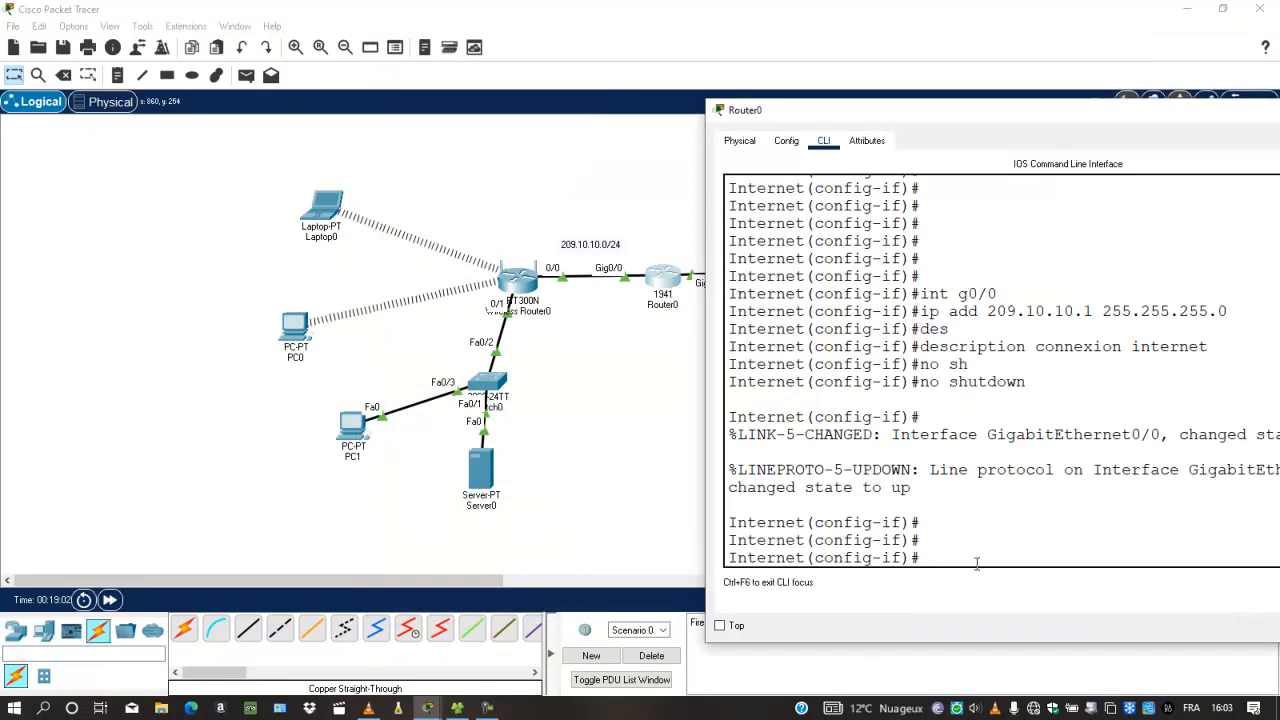
{"action": "type", "text": "exi"}
{"action": "type", "text": "t"}
{"action": "key", "text": "Return"}
{"action": "type", "text": "ip dh"}
{"action": "key", "text": "Tab"}
{"action": "type", "text": "po"}
{"action": "key", "text": "Tab"}
{"action": "type", "text": "LA"}
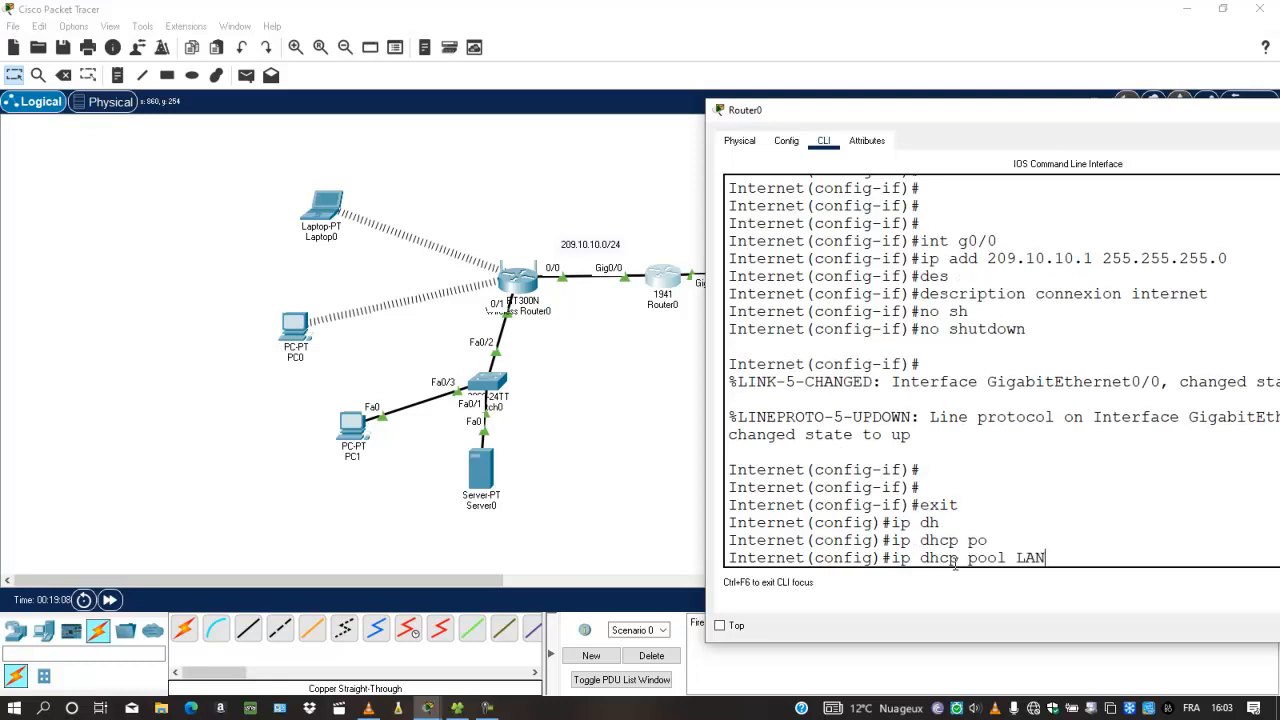
{"action": "type", "text": "Internet"}
{"action": "key", "text": "Return"}
Set the pool network to 209.10.10.0 255.255.255.0
{"action": "type", "text": "net"}
{"action": "key", "text": "Tab"}
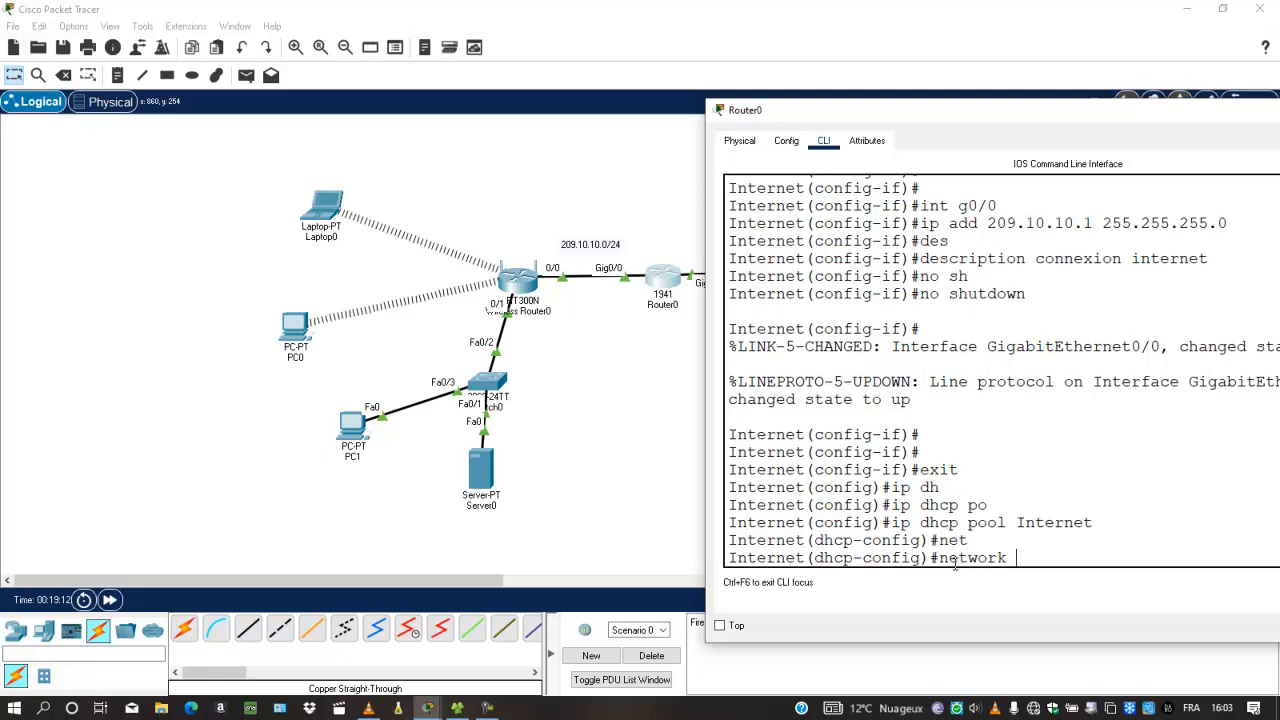
{"action": "type", "text": "209.10.10.0 255.255.255.0"}
{"action": "key", "text": "Return"}
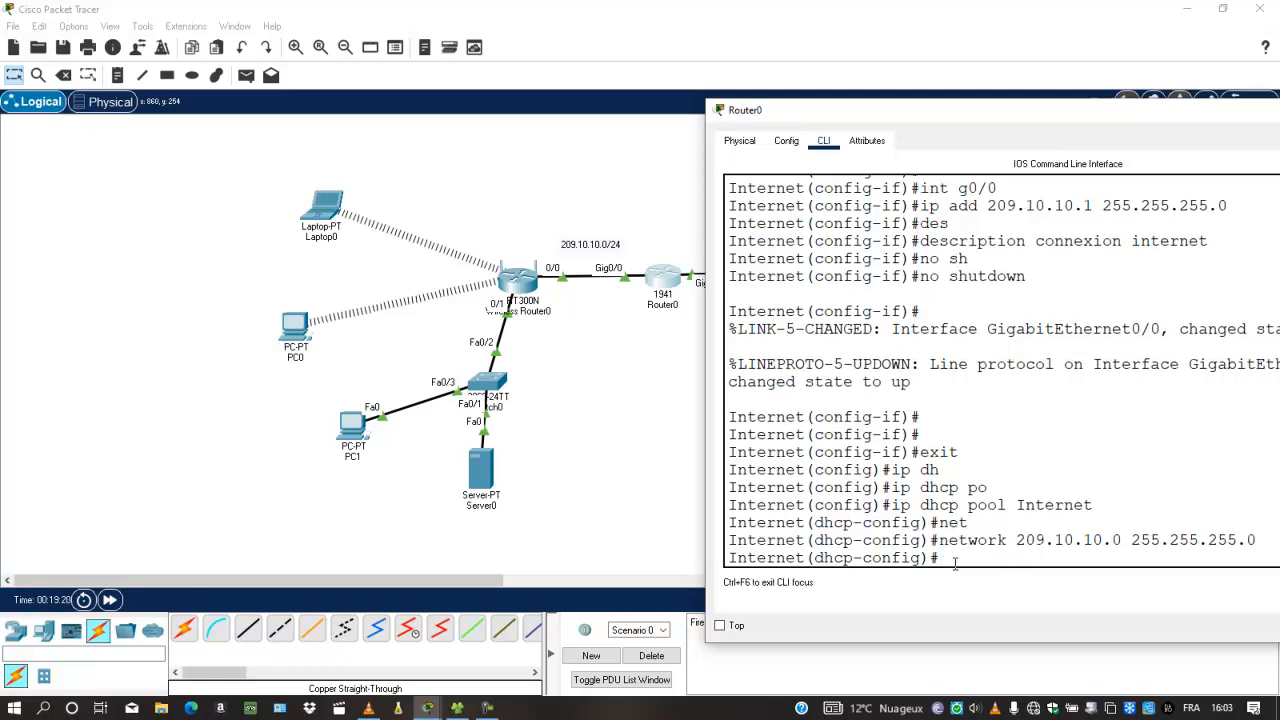
Set the pool's default router to 209.10.10.1
{"action": "type", "text": "des"}
{"action": "key", "text": "Tab"}
{"action": "key", "text": "BackSpace"}
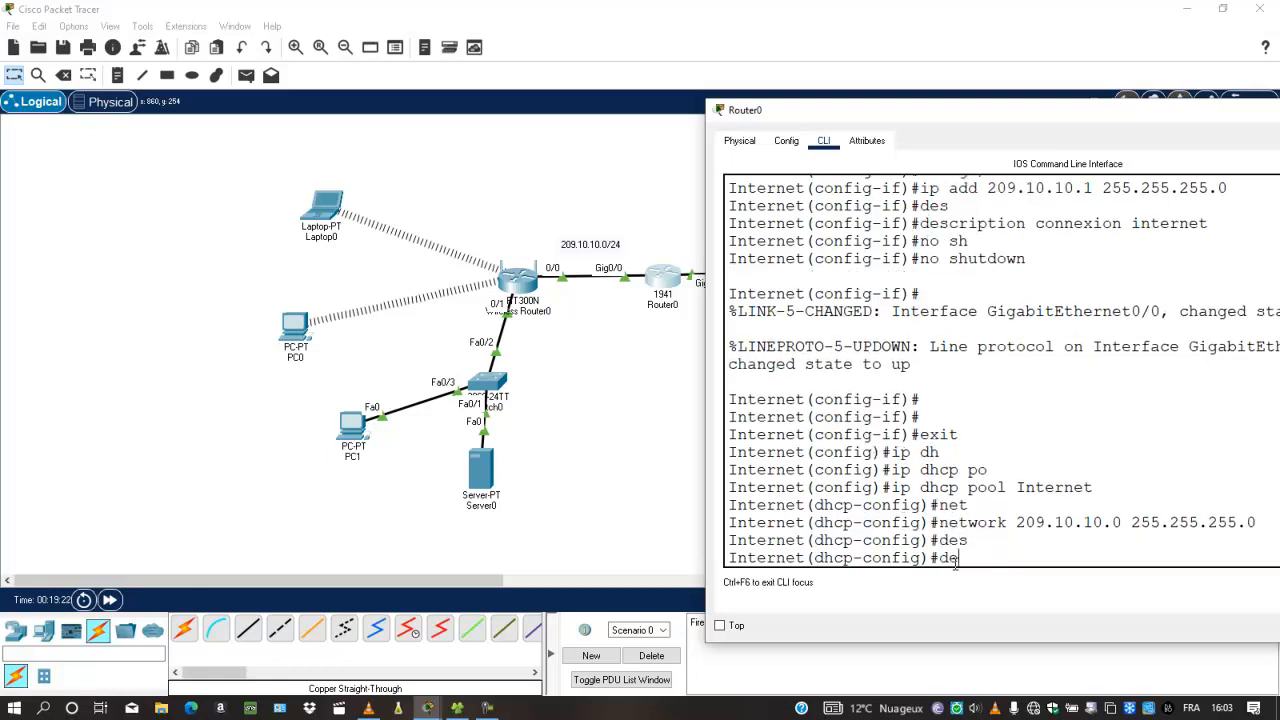
{"action": "type", "text": "d"}
{"action": "key", "text": "Tab"}
{"action": "key", "text": "BackSpace"}
{"action": "type", "text": "f"}
{"action": "key", "text": "Tab"}
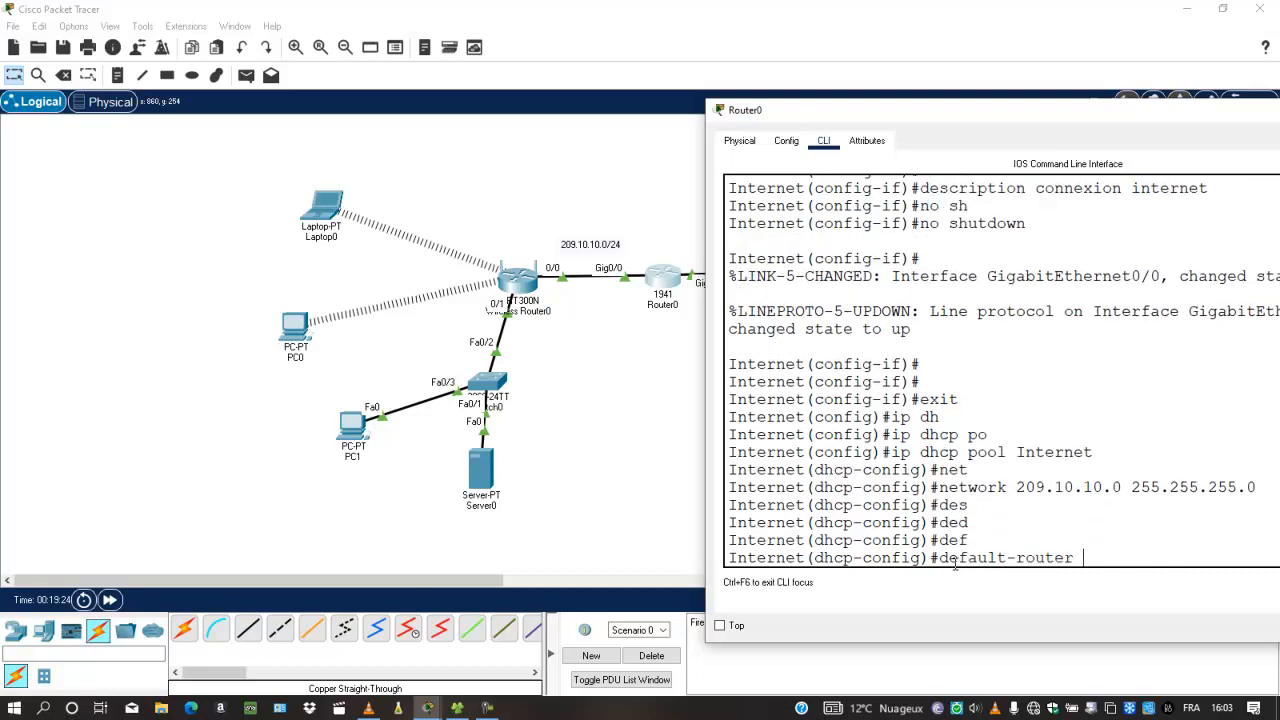
{"action": "type", "text": "209."}
{"action": "key", "text": "BackSpace"}
{"action": "type", "text": "9.10.10.1"}
{"action": "key", "text": "Return"}
Set the pool's DNS server to 209.10.10.1, save with do write, and reopen PC1
{"action": "type", "text": "dhcp-config)#d"}
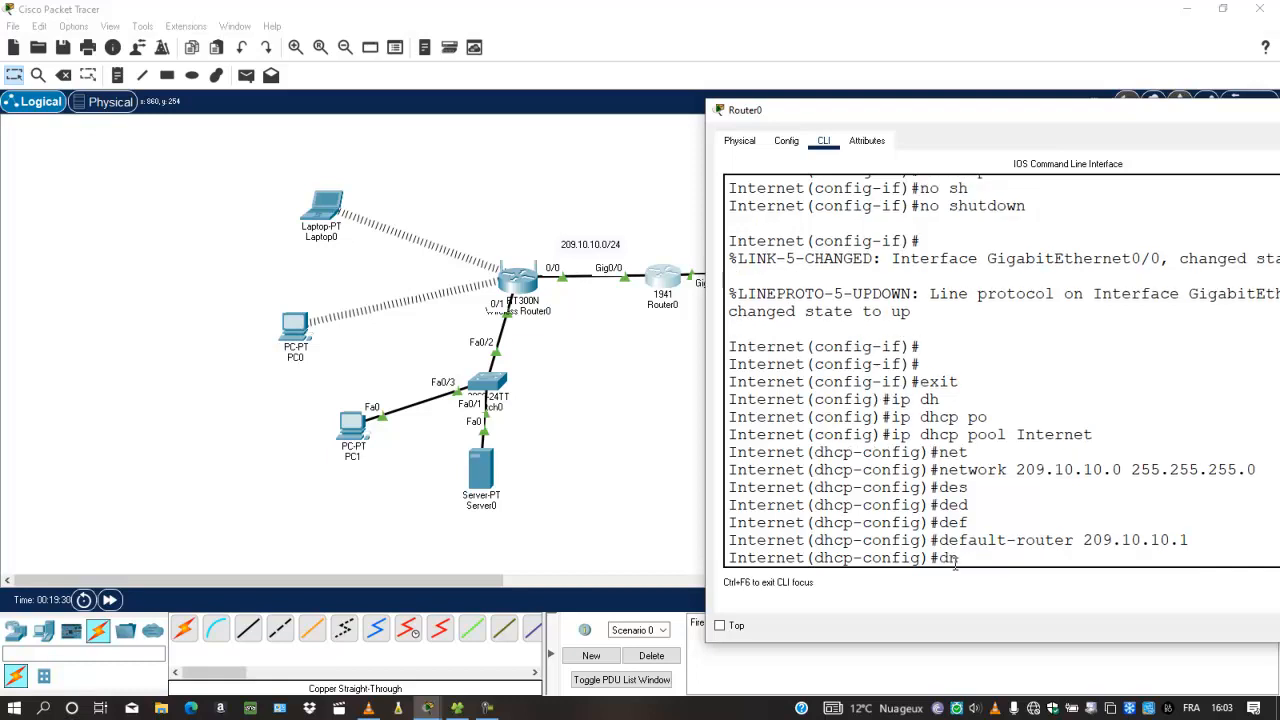
{"action": "type", "text": "n"}
{"action": "key", "text": "Tab"}
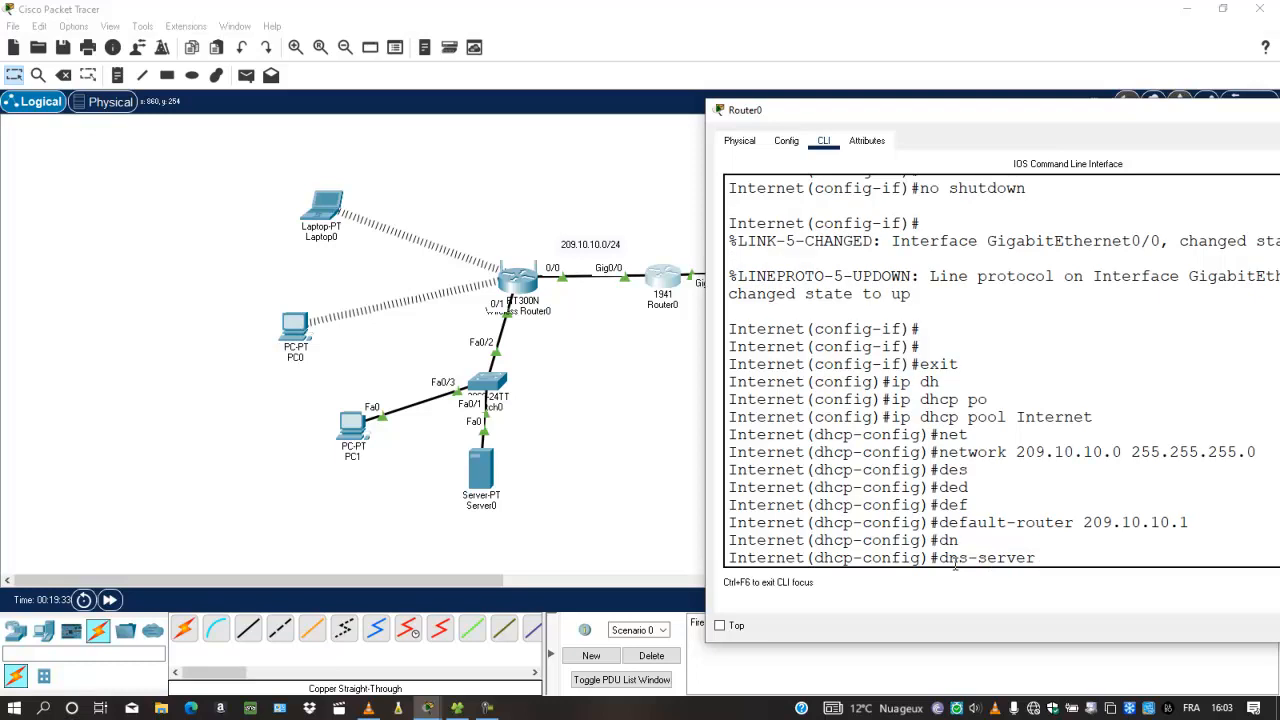
{"action": "type", "text": "209.160.10.1"}
{"action": "key", "text": "Return"}
{"action": "key", "text": "Return"}
{"action": "key", "text": "Return"}
{"action": "key", "text": "Return"}
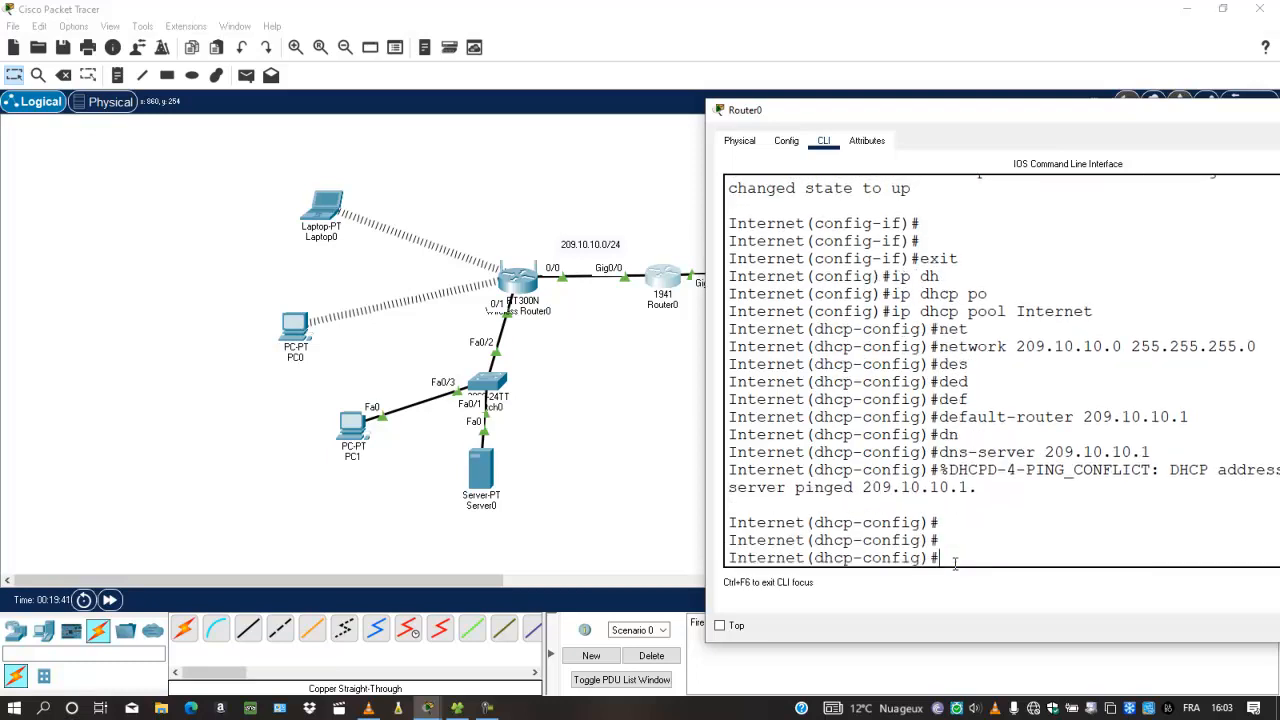
{"action": "type", "text": "do write"}
{"action": "key", "text": "Return"}
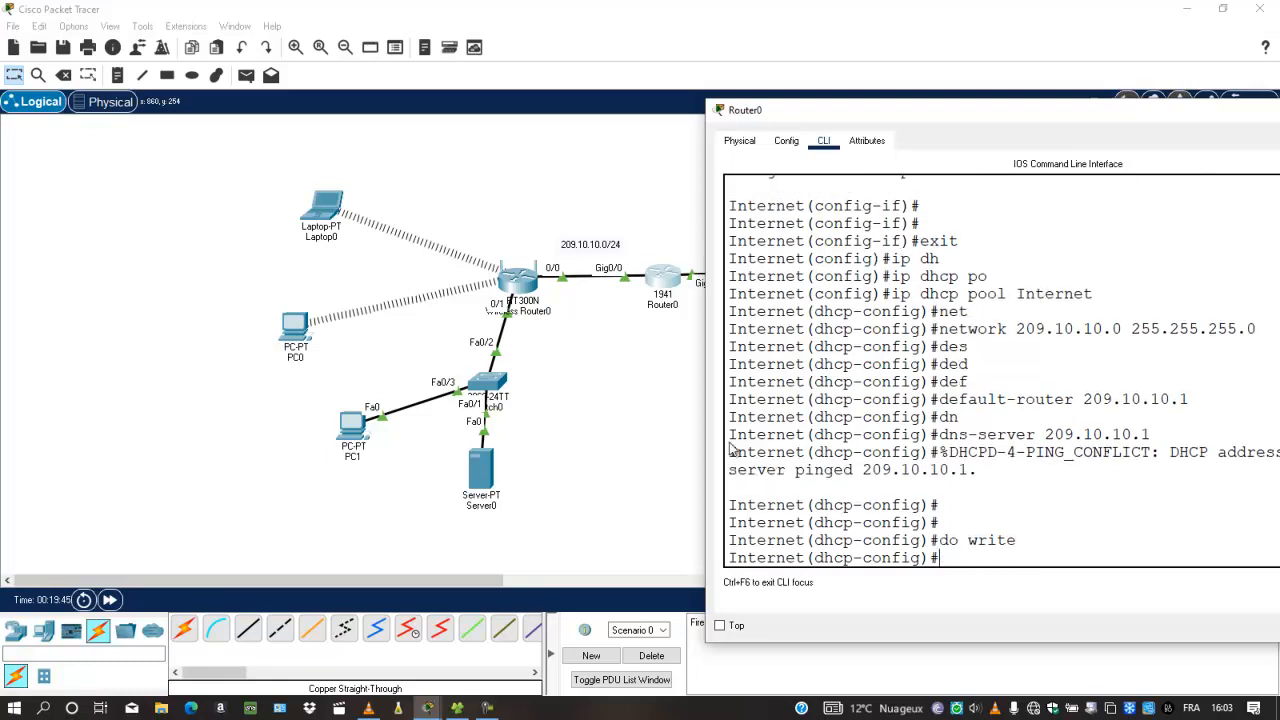
{"action": "left_click", "coordinate": [355, 422]}
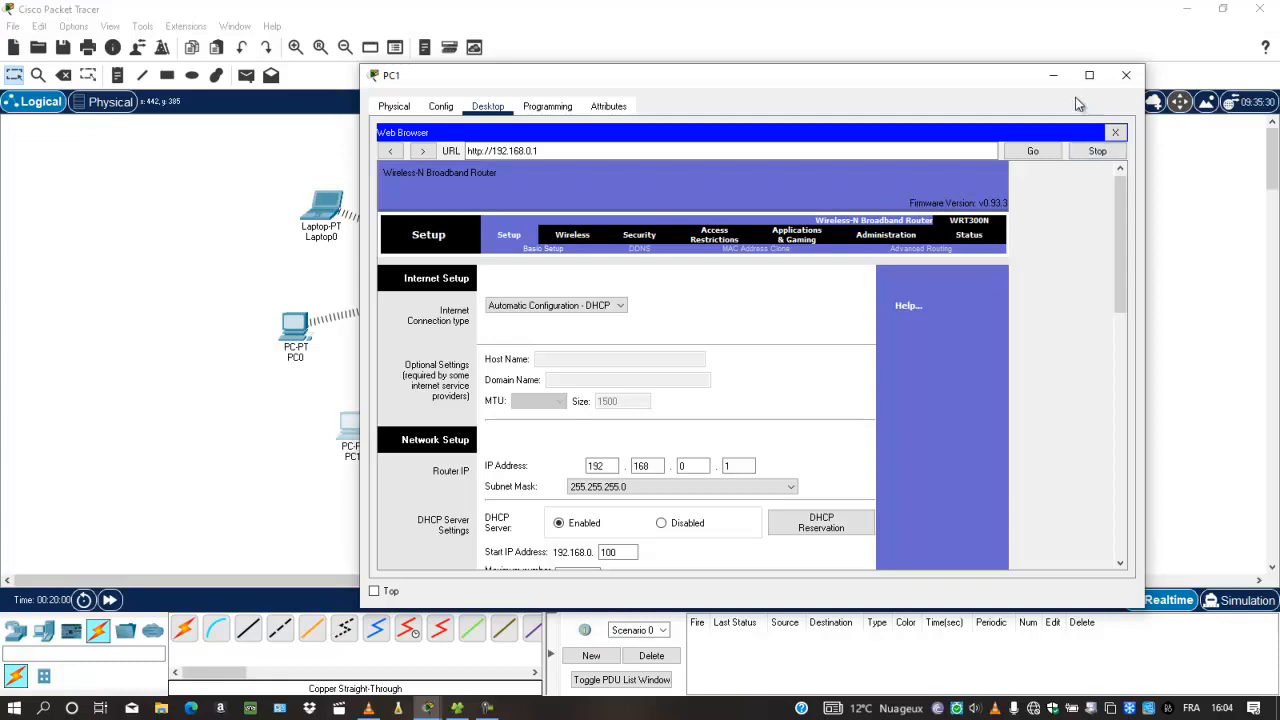
Close PC1's window to return to the network topology
{"action": "left_click", "coordinate": [1126, 75]}
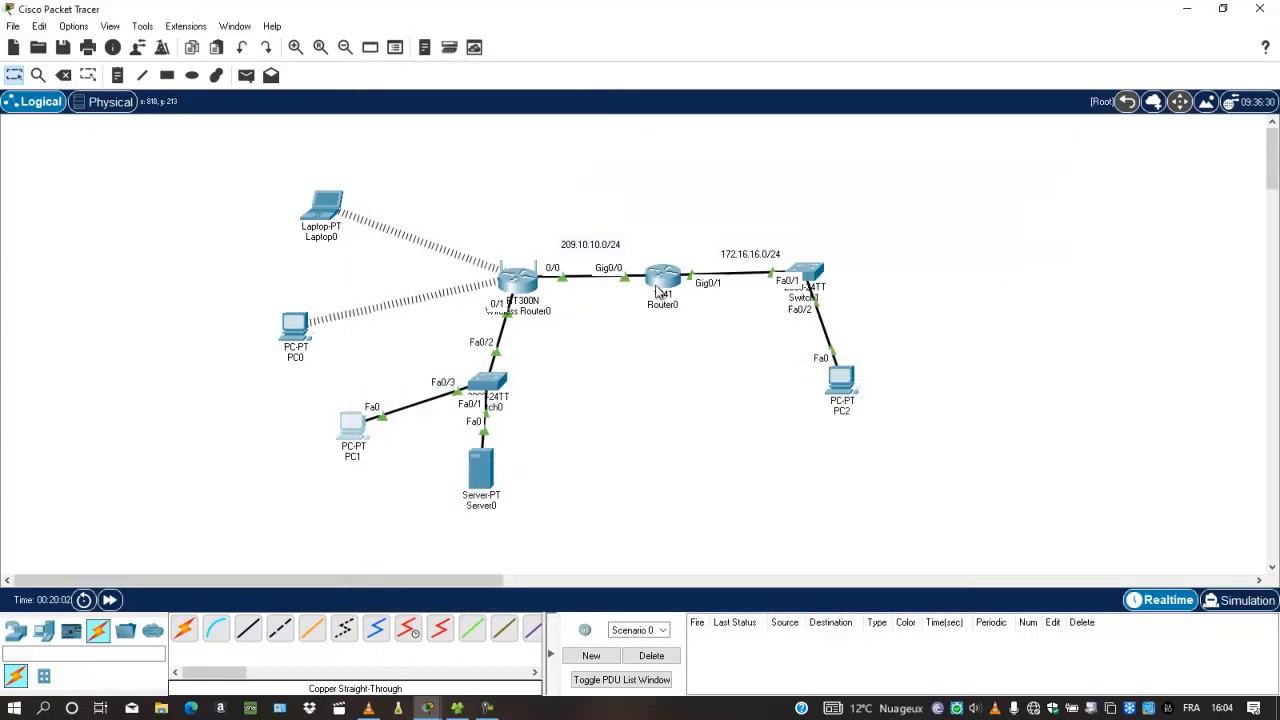
{"action": "left_click", "coordinate": [656, 290]}
Run show ip dhcp binding on Router0, highlight the 209.10.10.2 lease, and close the window
{"action": "type", "text": "ernet(dhcp-config)#e"}
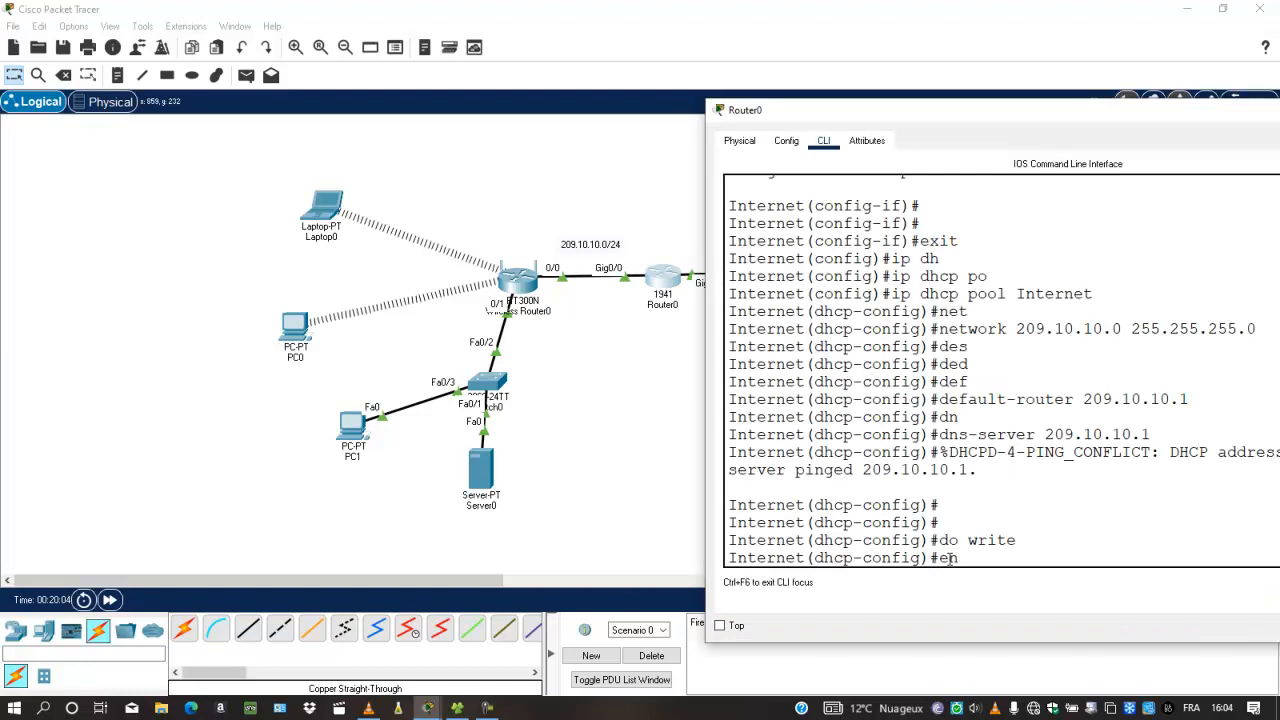
{"action": "type", "text": "nd"}
{"action": "key", "text": "Return"}
{"action": "key", "text": "Return"}
{"action": "key", "text": "Return"}
{"action": "type", "text": "sh"}
{"action": "key", "text": "Tab"}
{"action": "type", "text": "i"}
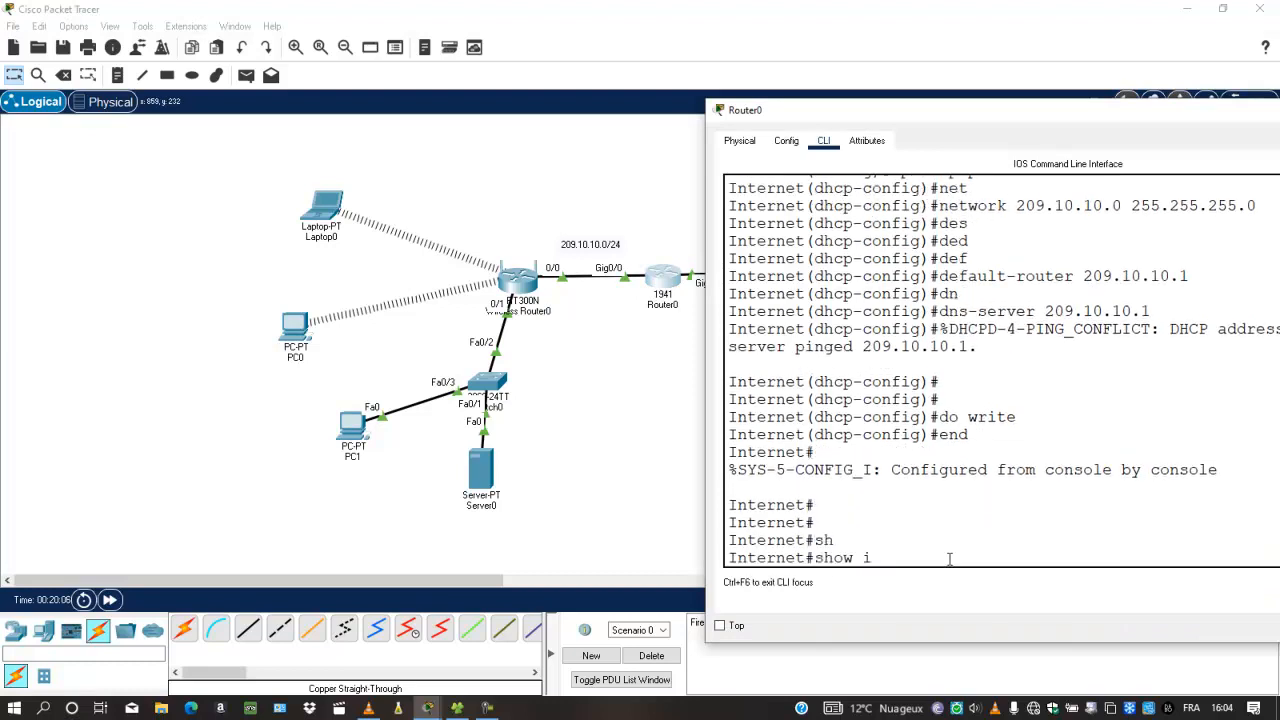
{"action": "key", "text": "Tab"}
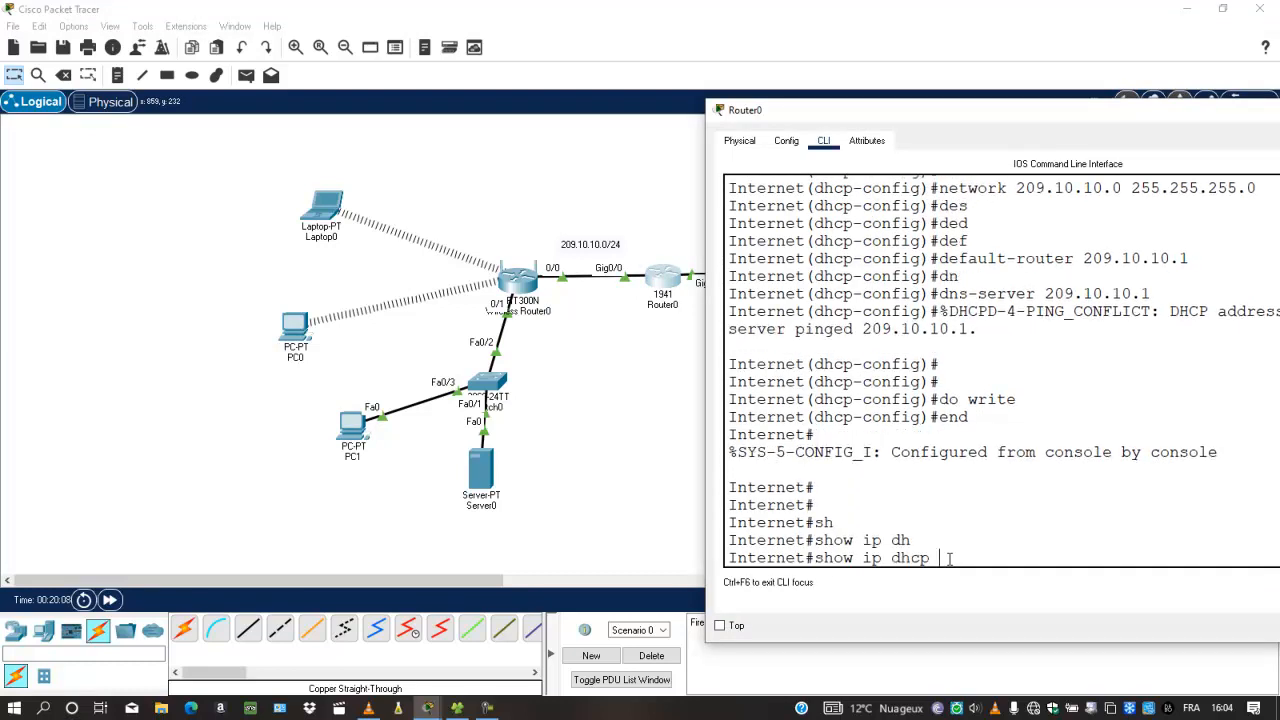
{"action": "type", "text": "b"}
{"action": "key", "text": "Tab"}
{"action": "key", "text": "Return"}
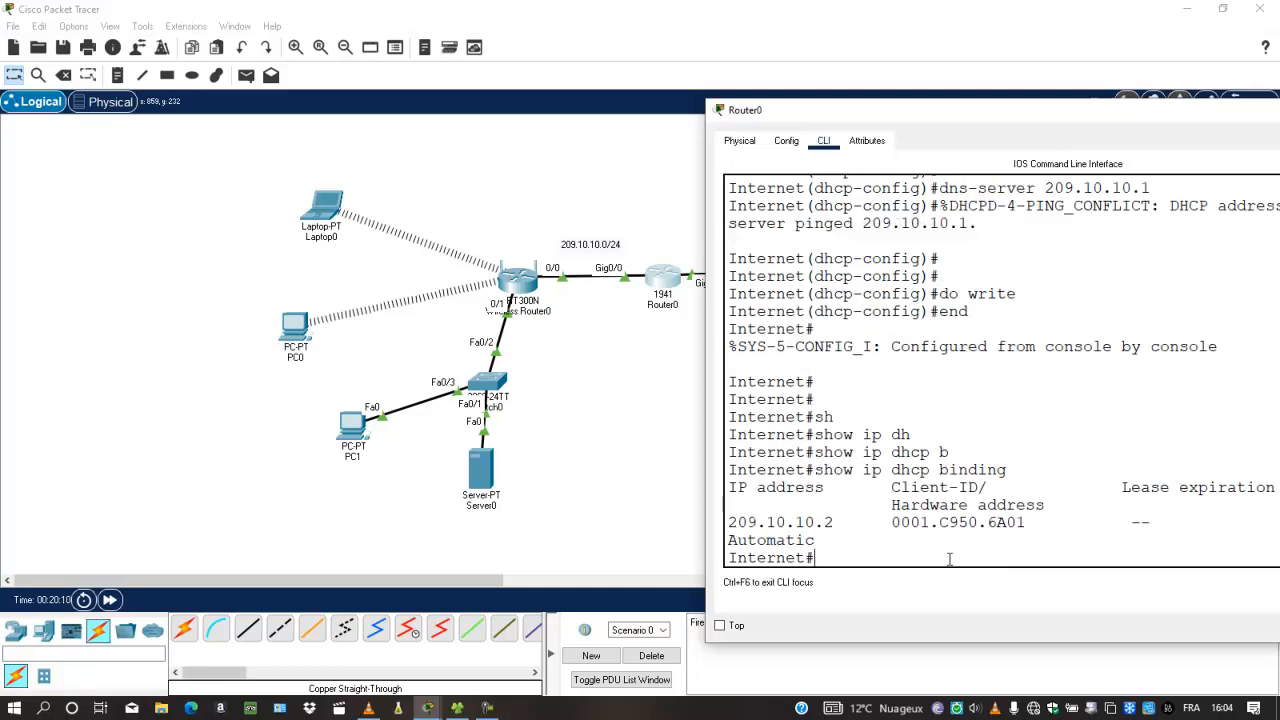
{"action": "left_click_drag", "start_coordinate": [867, 513], "coordinate": [720, 524]}
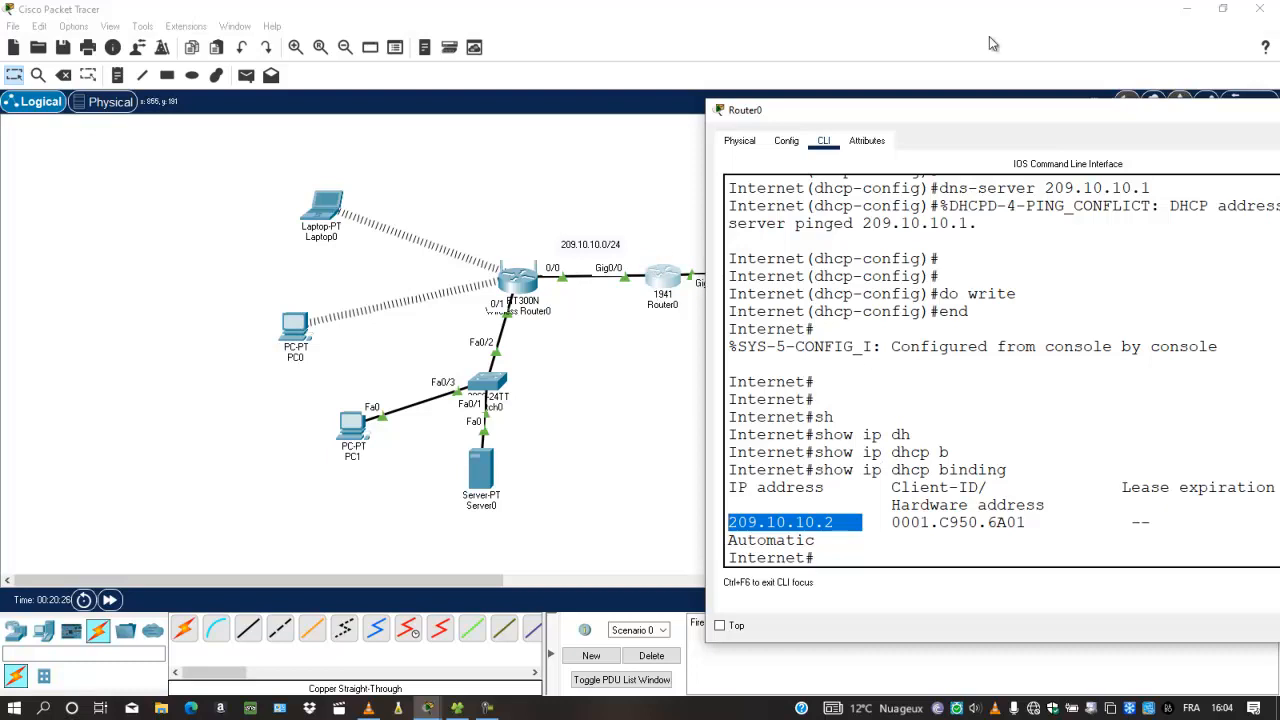
{"action": "left_click_drag", "start_coordinate": [974, 108], "coordinate": [644, 99]}
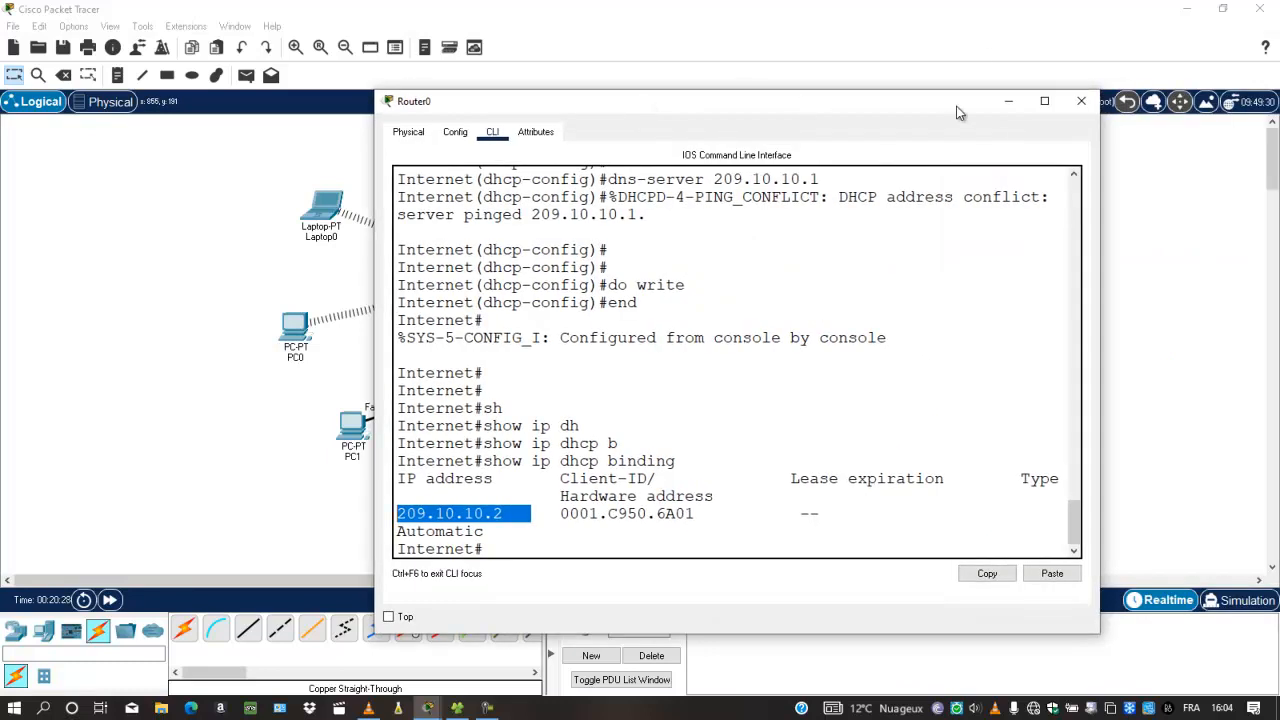
{"action": "left_click", "coordinate": [1081, 101]}
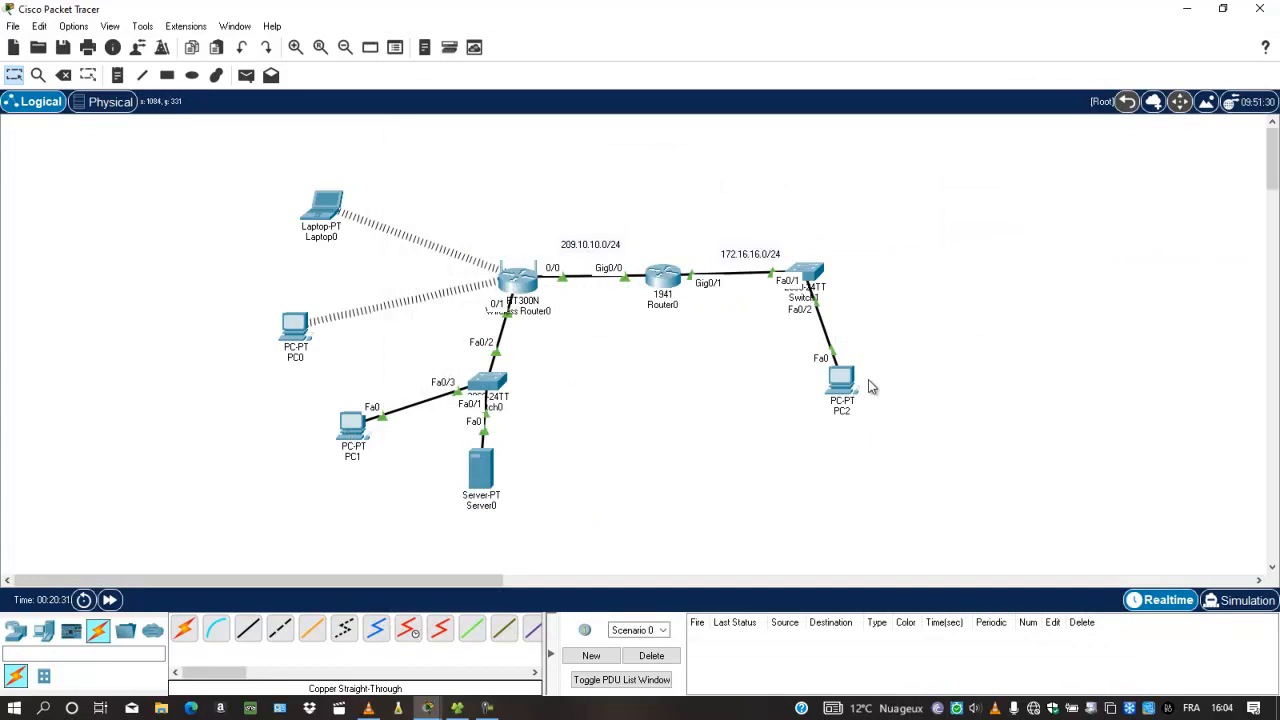
Ping 172.16.16.2 from PC0's command prompt and highlight the replies
{"action": "left_click", "coordinate": [291, 325]}
{"action": "left_click", "coordinate": [731, 192]}
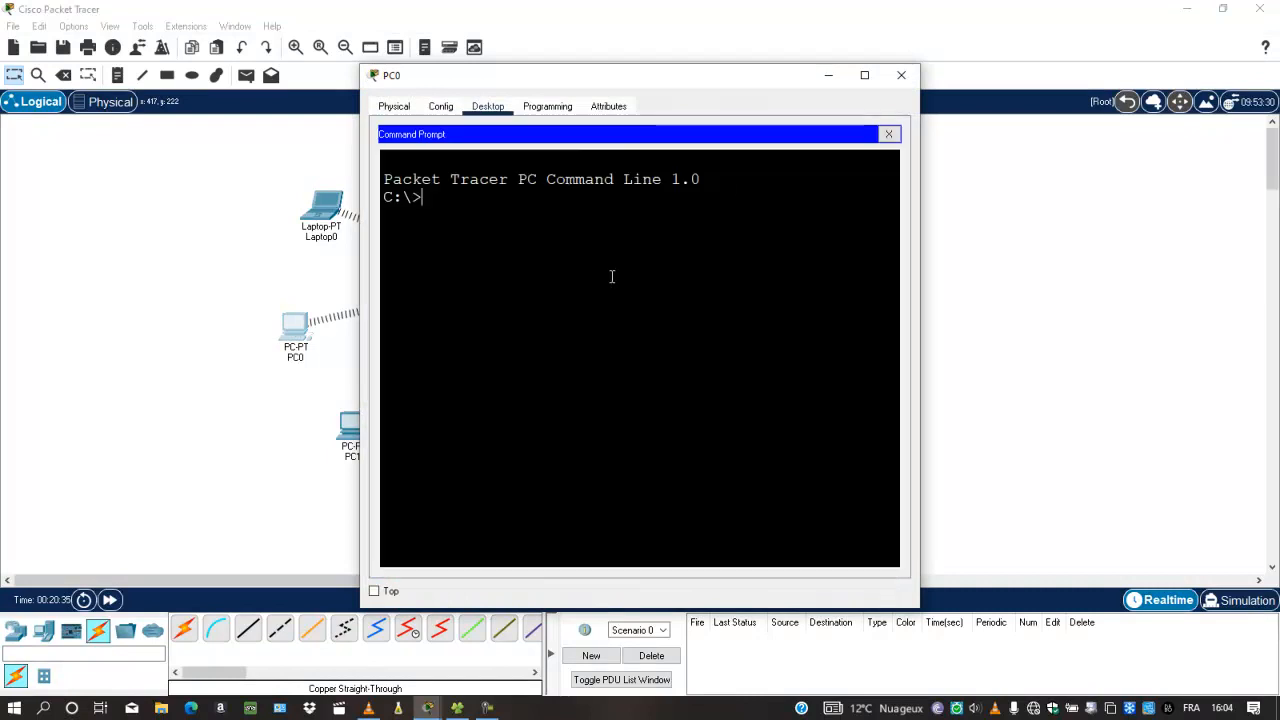
{"action": "type", "text": "ping 172.16.16.2"}
{"action": "key", "text": "Return"}
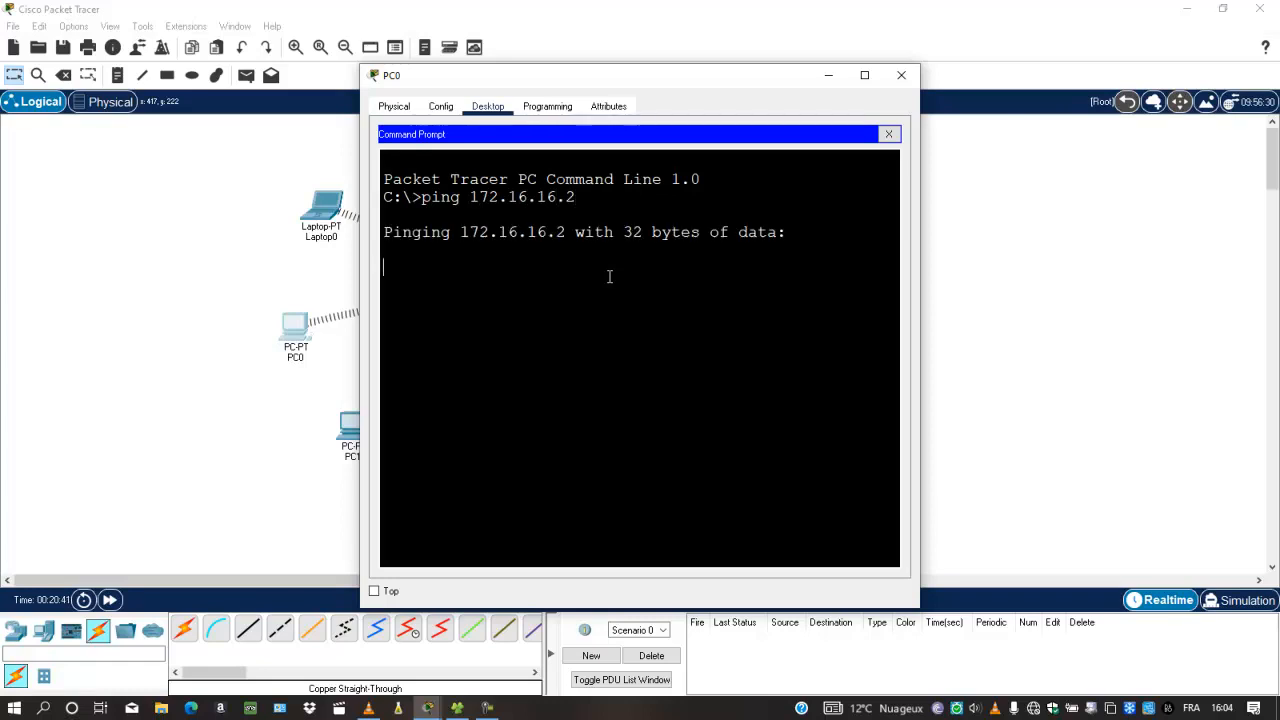
{"action": "left_click_drag", "start_coordinate": [617, 75], "coordinate": [957, 135]}
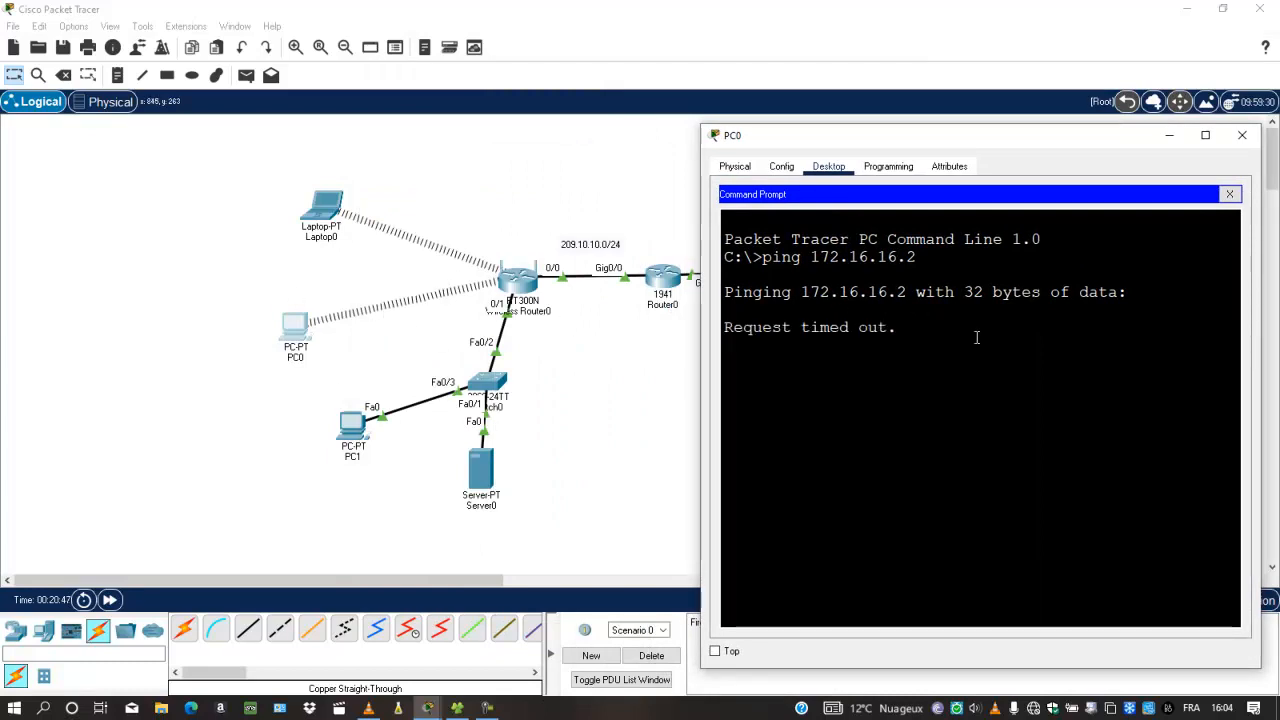
{"action": "left_click_drag", "start_coordinate": [1208, 344], "coordinate": [799, 500]}
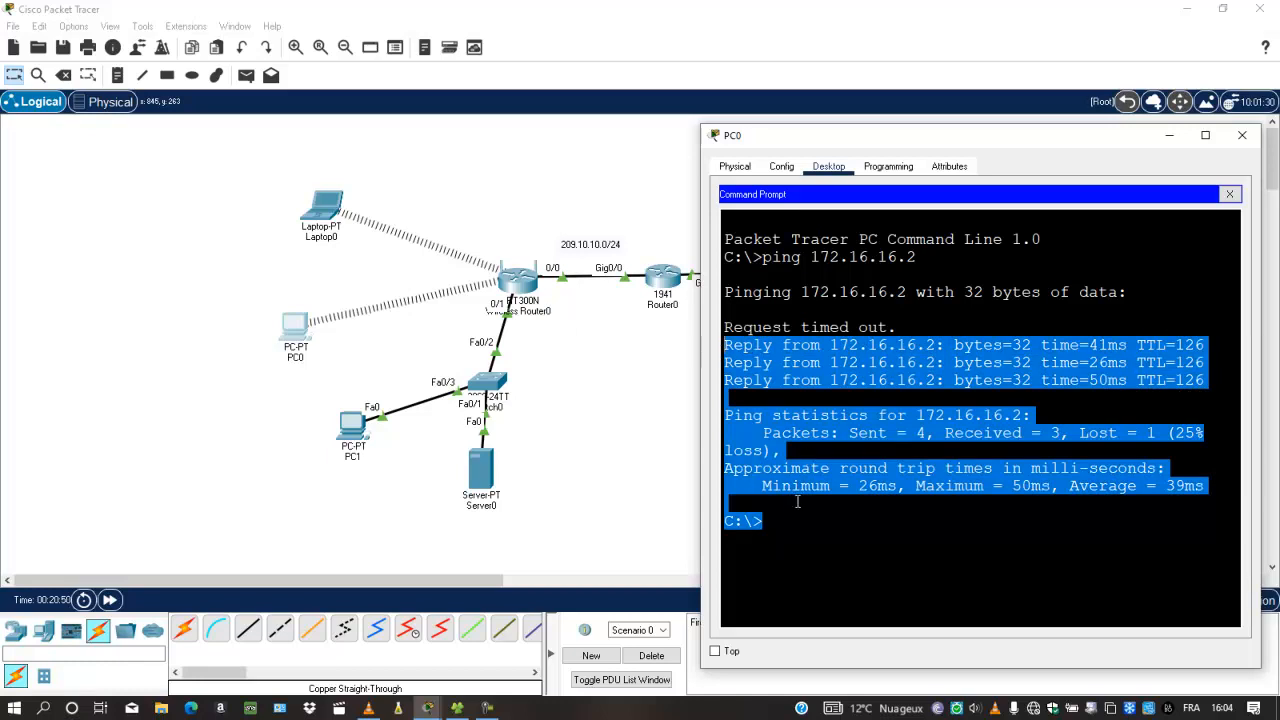
Repeat the ping to 172.16.16.2, then close PC0's window
{"action": "right_click", "coordinate": [790, 528]}
{"action": "right_click", "coordinate": [779, 538]}
{"action": "left_click", "coordinate": [768, 532]}
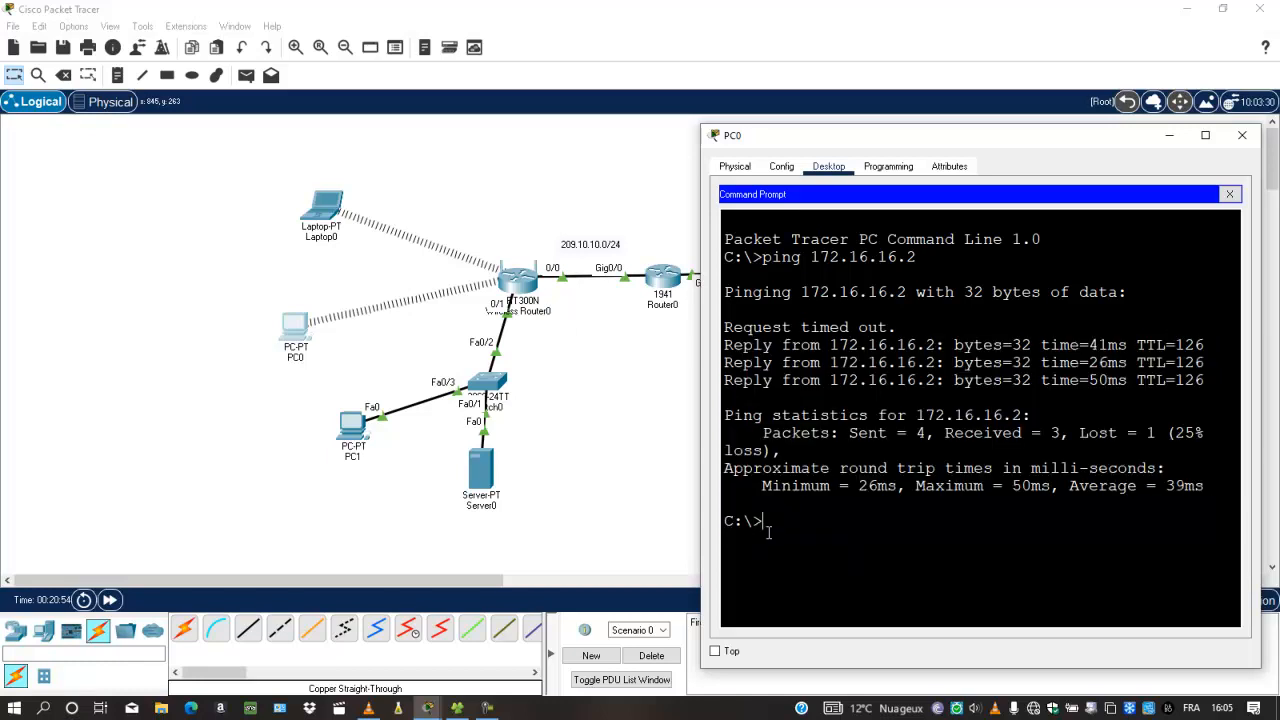
{"action": "key", "text": "Up"}
{"action": "key", "text": "Return"}
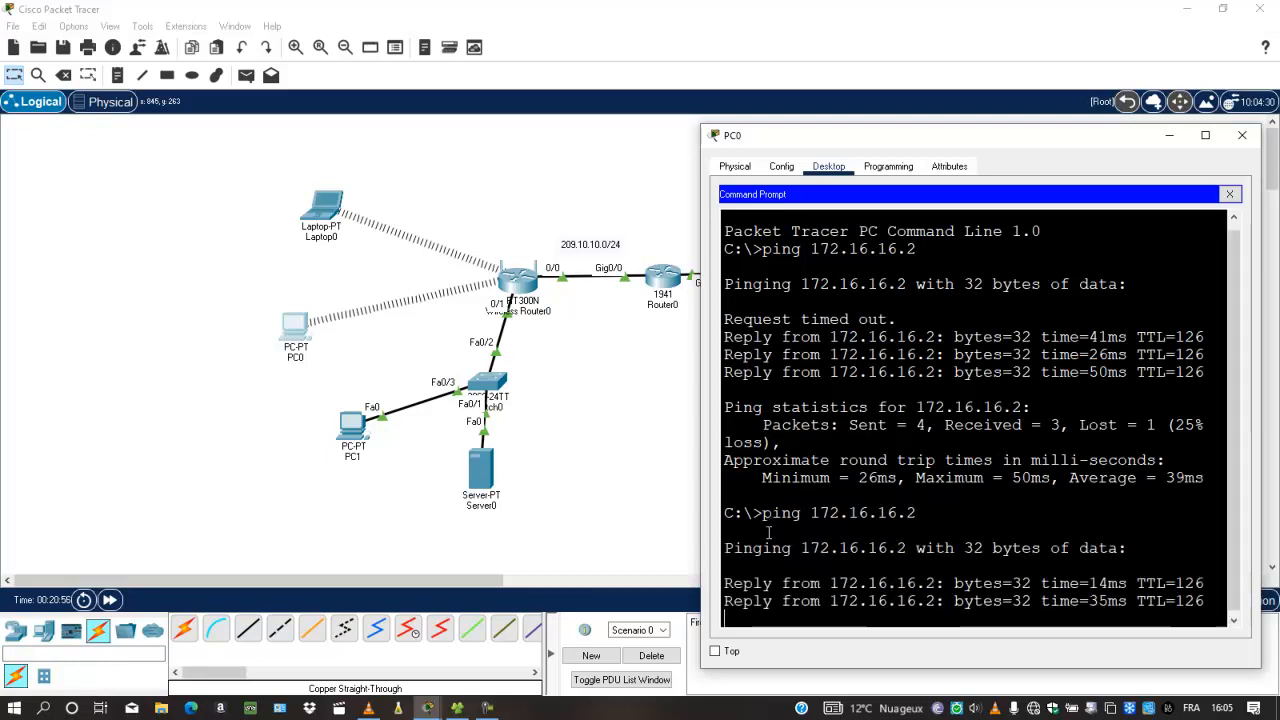
{"action": "left_click", "coordinate": [1242, 135]}
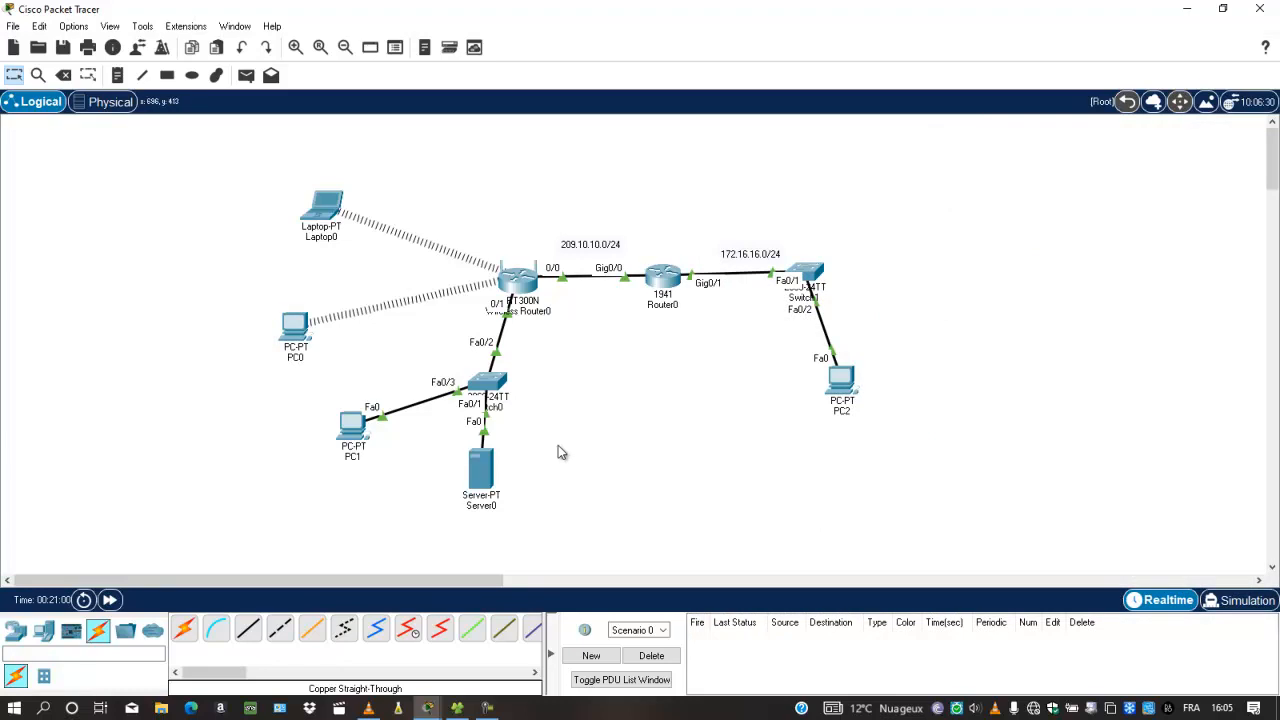
Open PC2's command prompt in a widened window and begin typing 'ping 192.168.0.130'
{"action": "mouse_move", "coordinate": [487, 476]}
{"action": "left_click", "coordinate": [841, 378]}
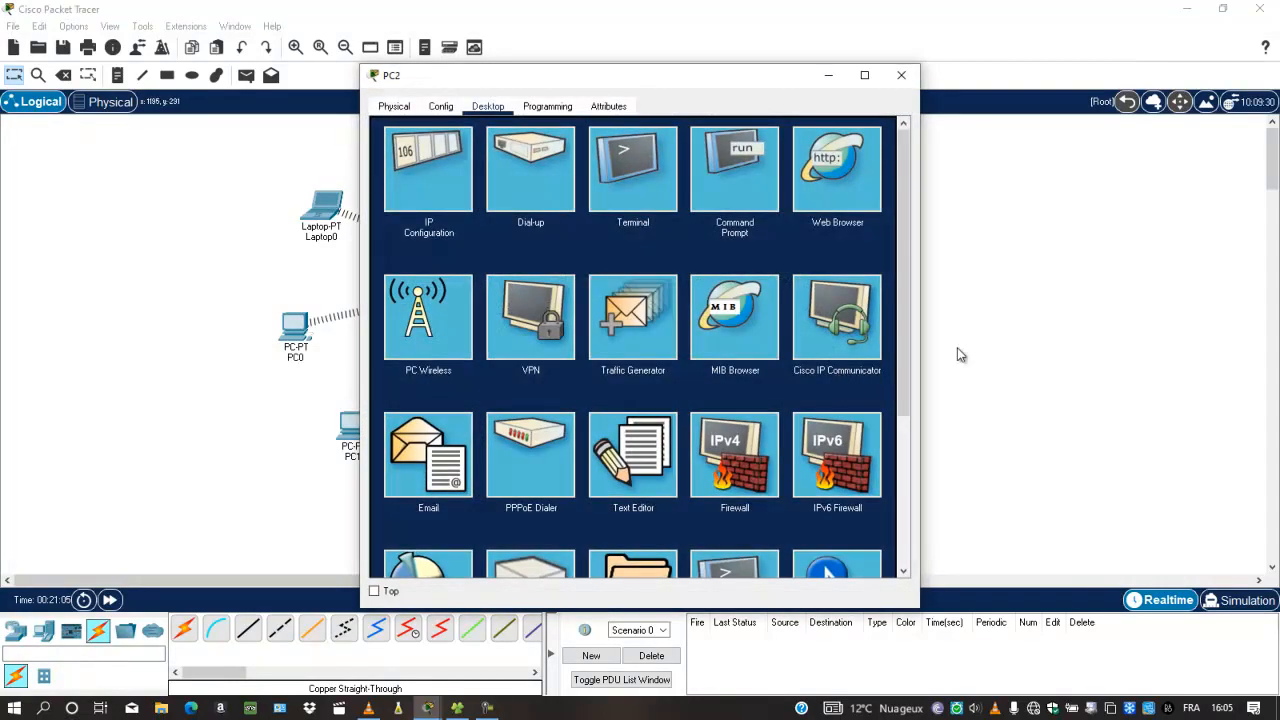
{"action": "left_click_drag", "start_coordinate": [929, 348], "coordinate": [1109, 350]}
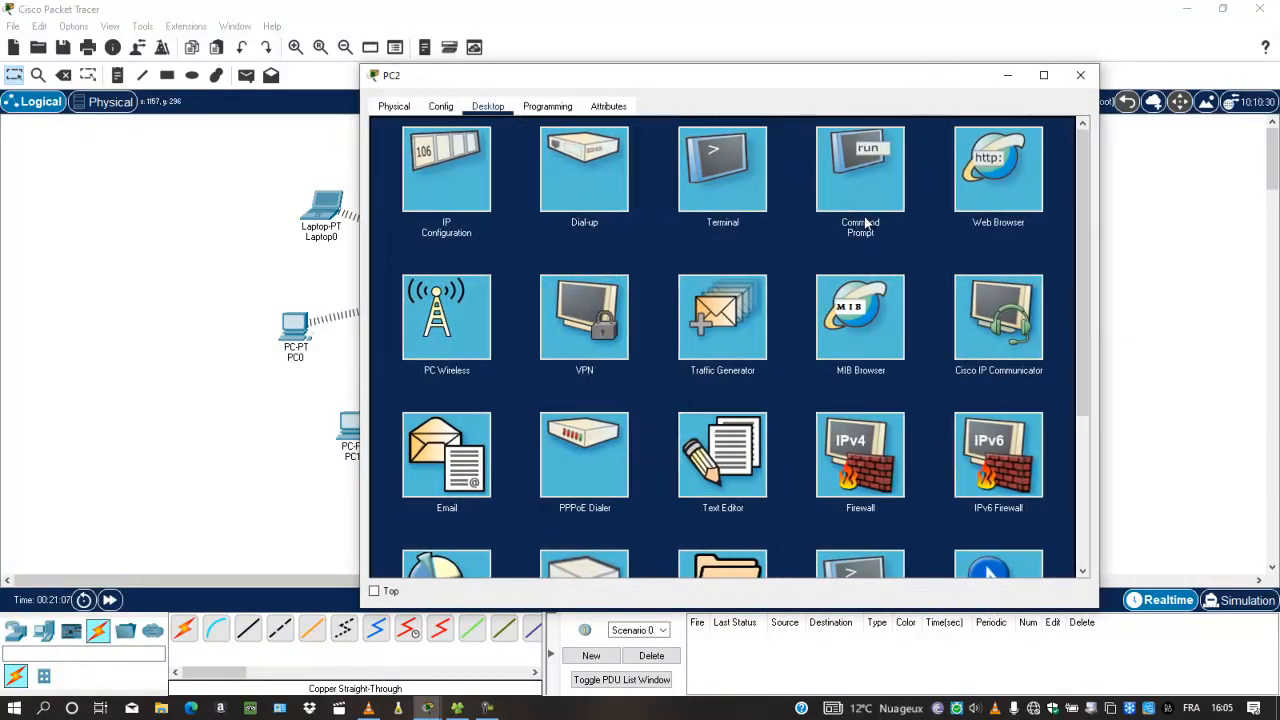
{"action": "left_click", "coordinate": [863, 180]}
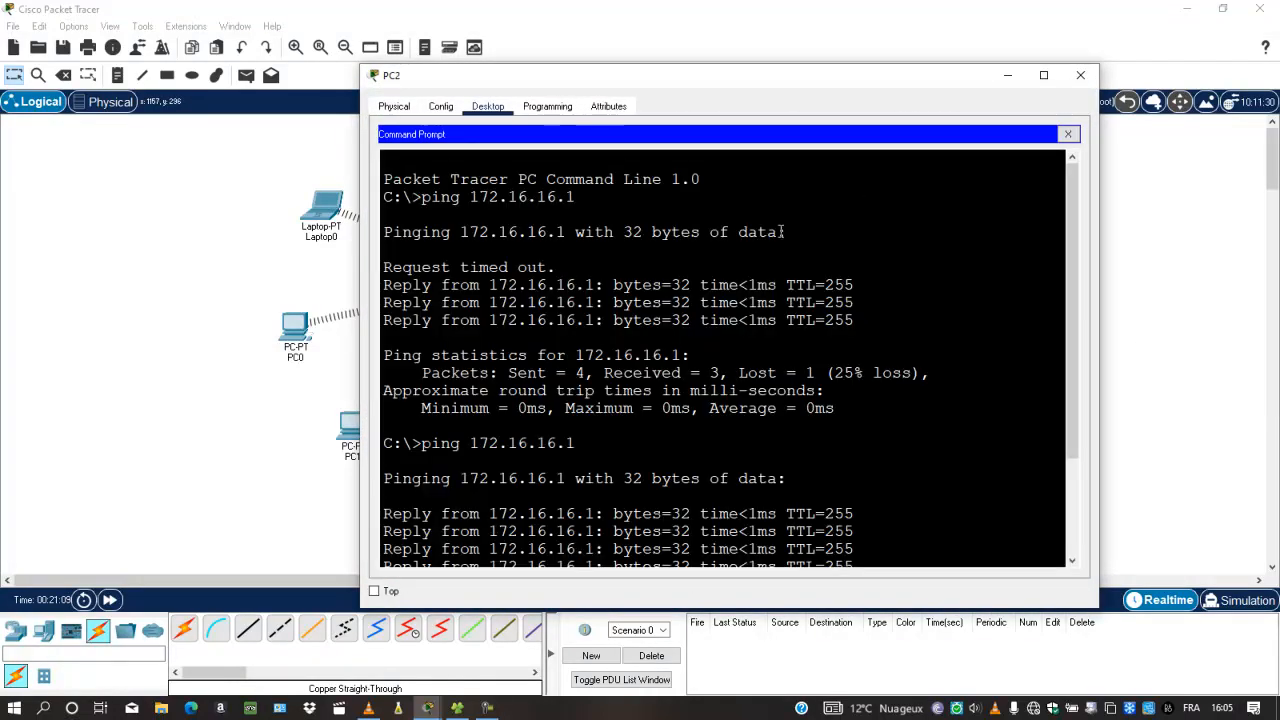
{"action": "scroll", "coordinate": [1044, 474], "scroll_direction": "down", "scroll_amount": 3}
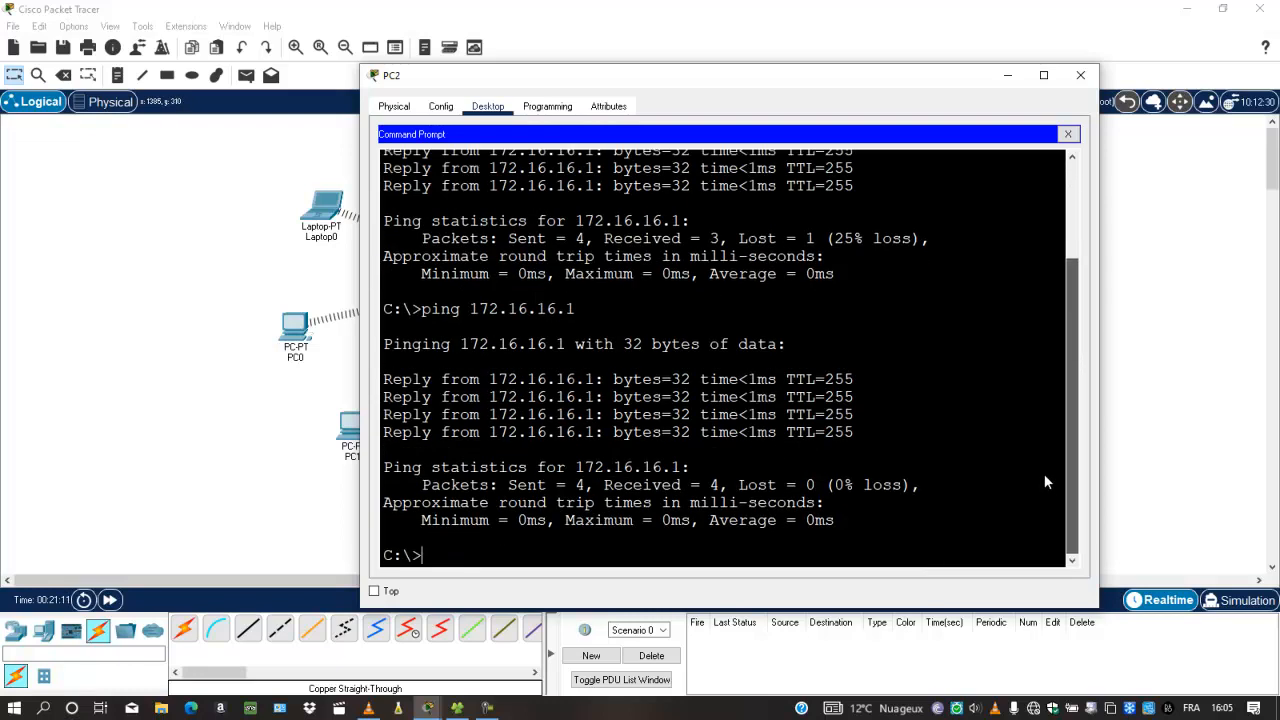
{"action": "key", "text": "Return"}
{"action": "key", "text": "Return"}
{"action": "key", "text": "Return"}
{"action": "key", "text": "Return"}
{"action": "key", "text": "Return"}
{"action": "key", "text": "Return"}
{"action": "key", "text": "Return"}
{"action": "key", "text": "Return"}
{"action": "key", "text": "Return"}
{"action": "key", "text": "Return"}
{"action": "key", "text": "Return"}
{"action": "key", "text": "Return"}
{"action": "key", "text": "Return"}
{"action": "key", "text": "Return"}
{"action": "key", "text": "Return"}
{"action": "key", "text": "Return"}
{"action": "key", "text": "Return"}
{"action": "key", "text": "Return"}
{"action": "key", "text": "Return"}
{"action": "key", "text": "Return"}
{"action": "key", "text": "Return"}
{"action": "type", "text": "ping"}
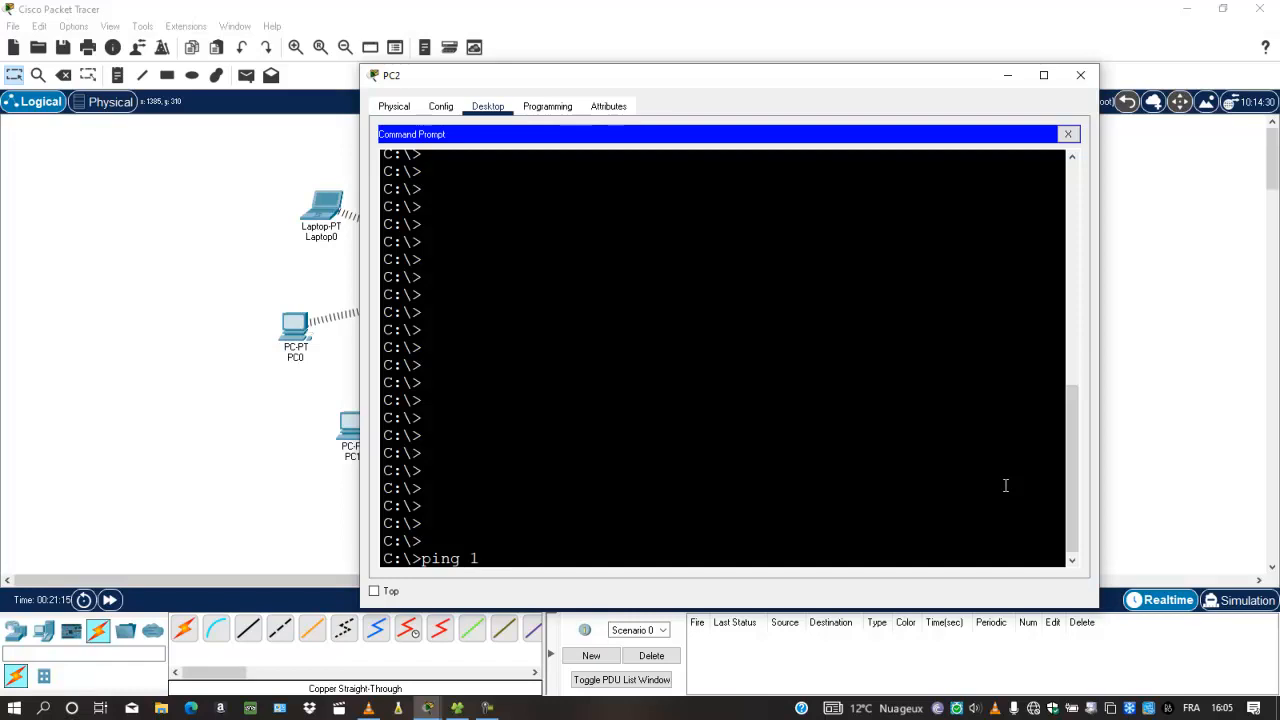
{"action": "type", "text": " 192.168.0.130"}
Change the ping target to 192.168.0.103 and check the topology for Server0's address
{"action": "key", "text": "BackSpace"}
{"action": "key", "text": "BackSpace"}
{"action": "type", "text": "03"}
{"action": "left_click", "coordinate": [1208, 415]}
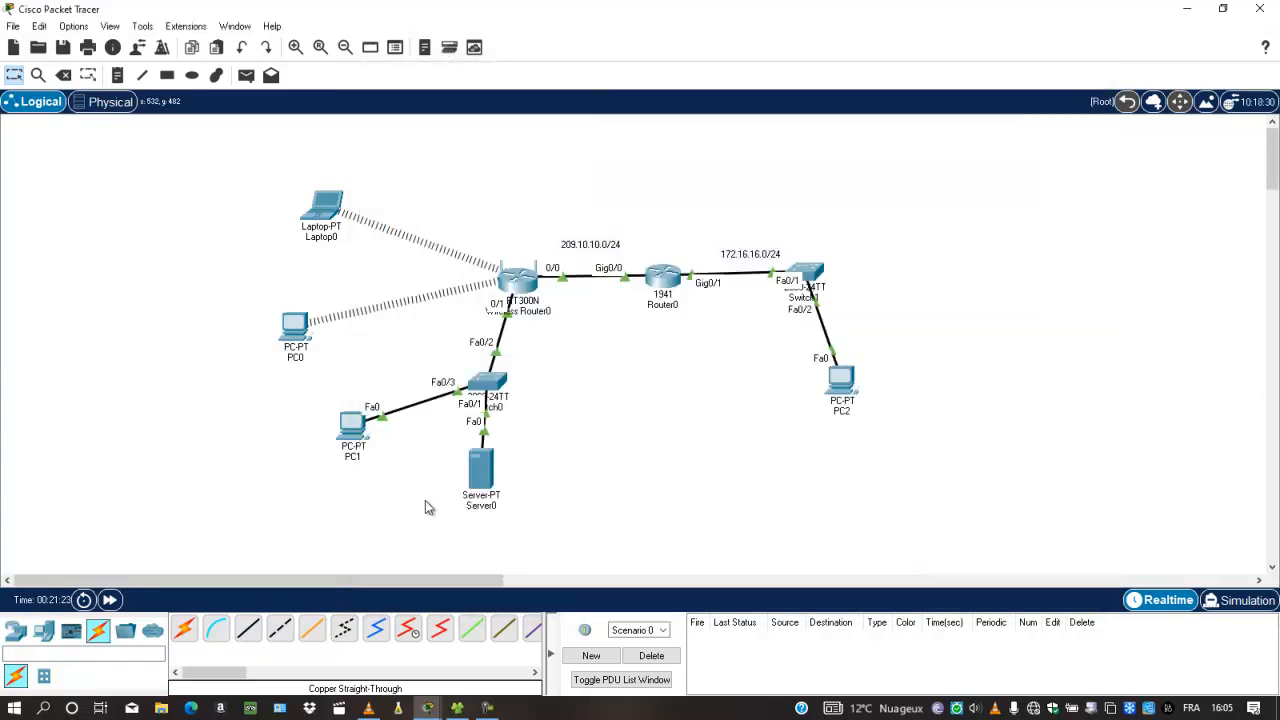
Ping 192.168.0.102 from PC2, get destination host unreachable, then return to the topology
{"action": "mouse_move", "coordinate": [480, 487]}
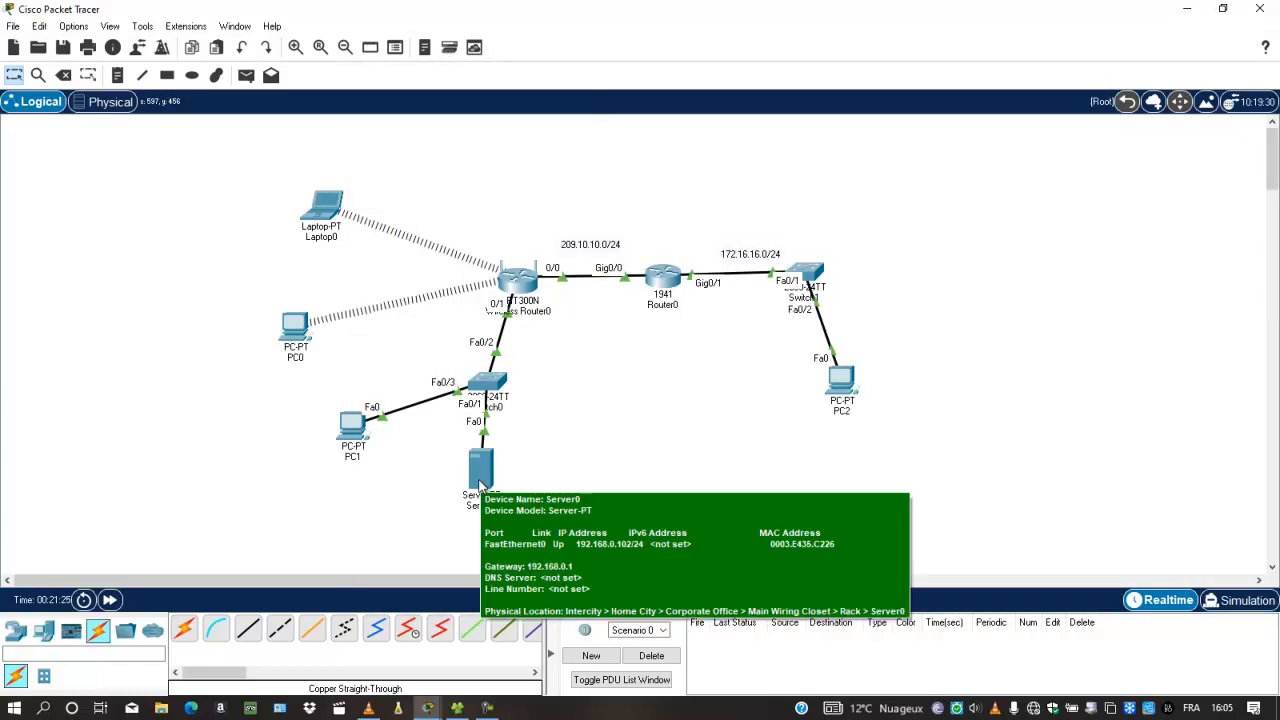
{"action": "left_click", "coordinate": [846, 378]}
{"action": "key", "text": "BackSpace"}
{"action": "type", "text": "2"}
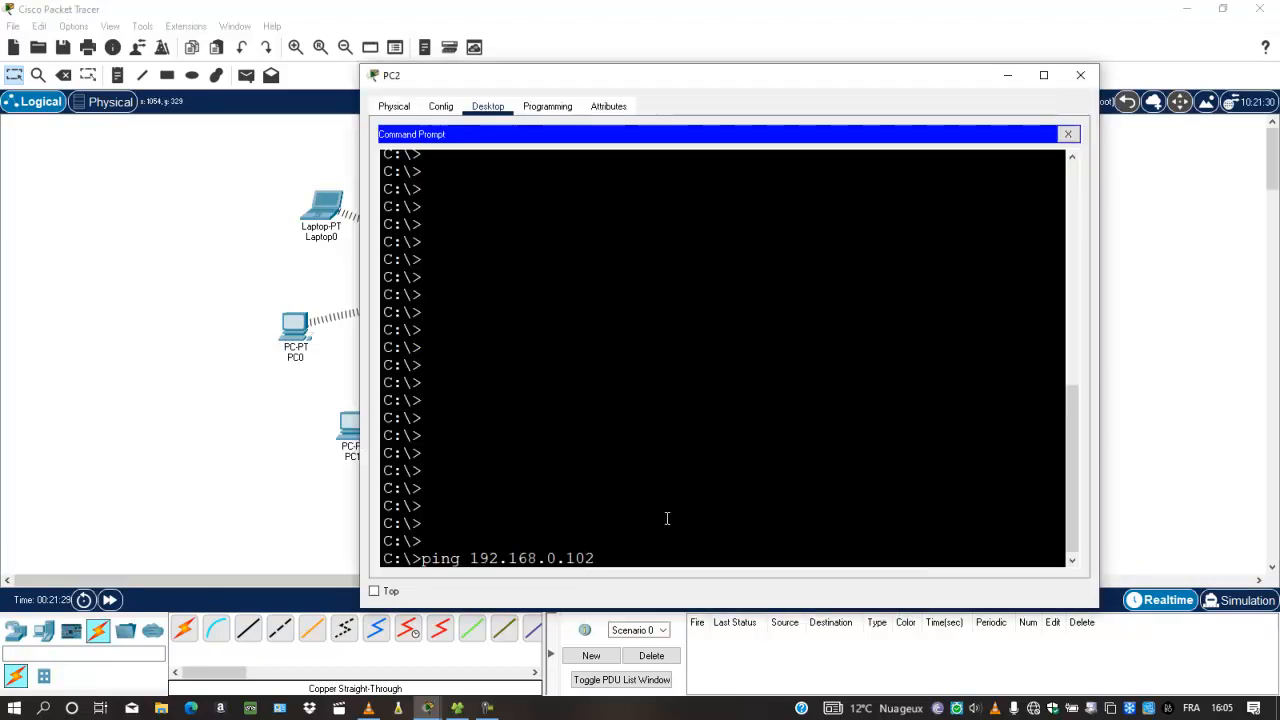
{"action": "key", "text": "Return"}
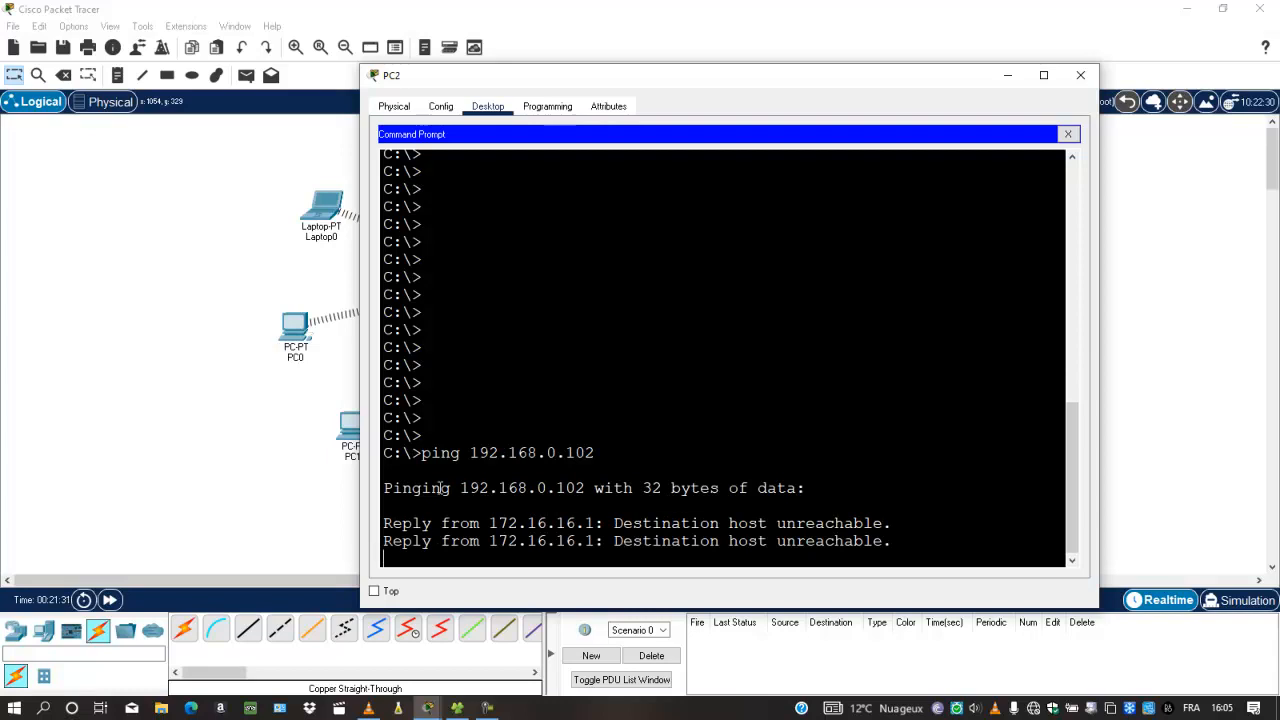
{"action": "left_click_drag", "start_coordinate": [393, 473], "coordinate": [698, 534]}
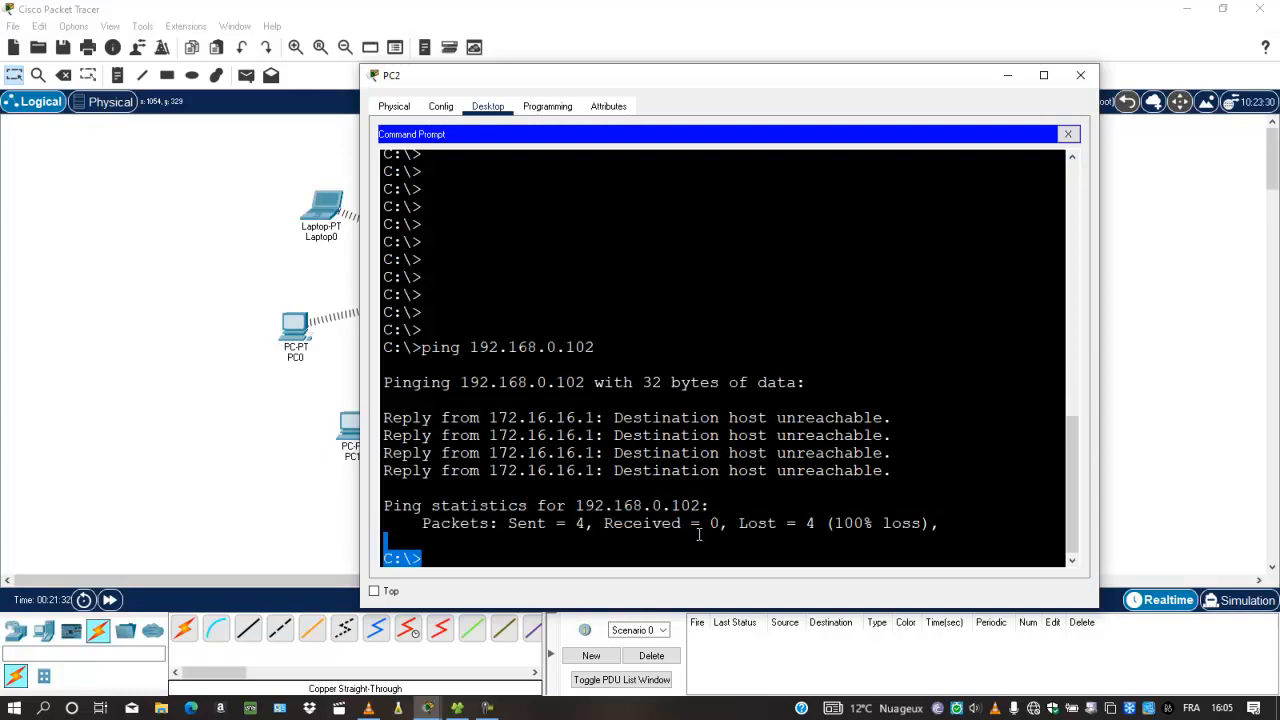
{"action": "left_click", "coordinate": [554, 548]}
{"action": "left_click", "coordinate": [190, 387]}
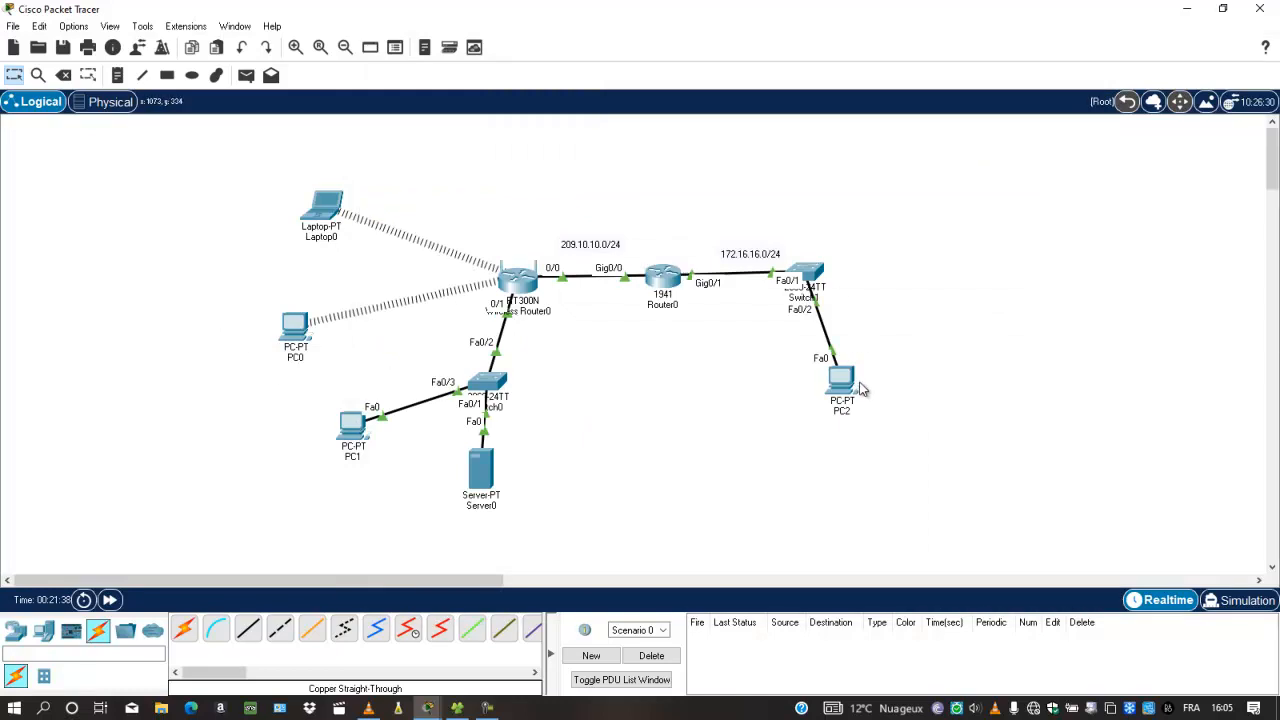
In PC1's router web page, set the first single port forwarding rule to HTTP
{"action": "mouse_move", "coordinate": [858, 392]}
{"action": "mouse_move", "coordinate": [535, 306]}
{"action": "left_click", "coordinate": [350, 428]}
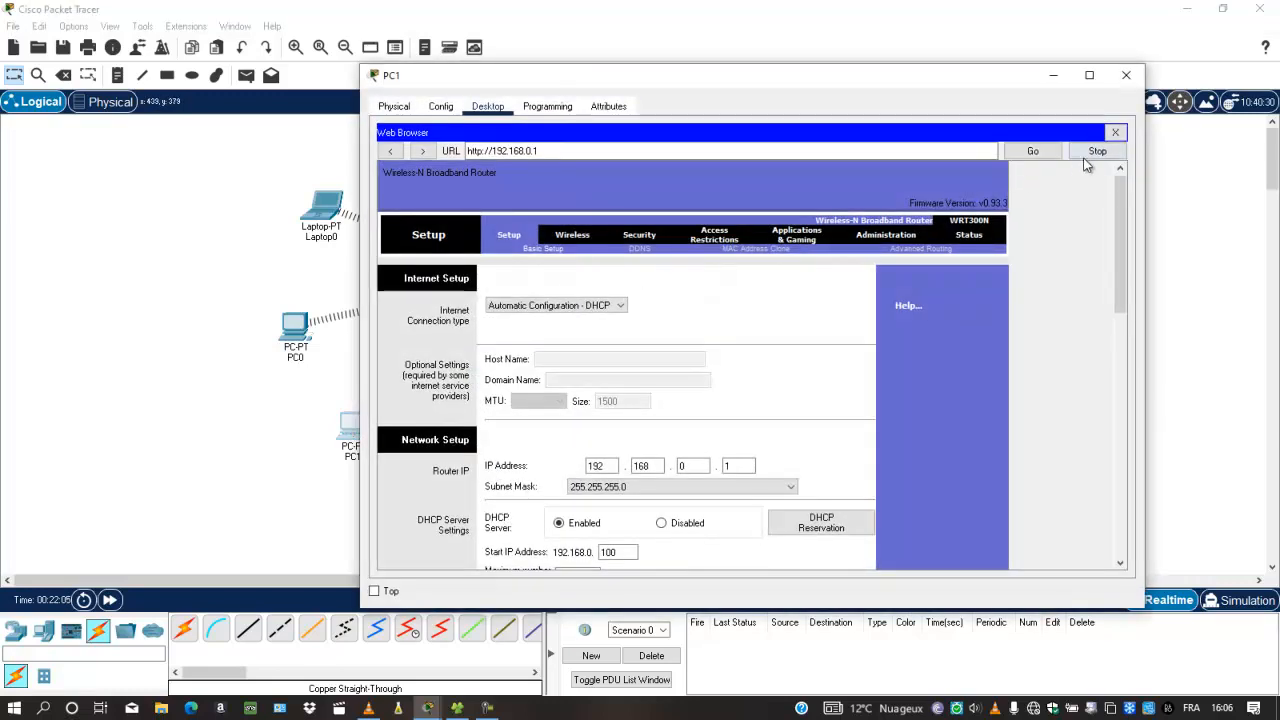
{"action": "left_click", "coordinate": [814, 240]}
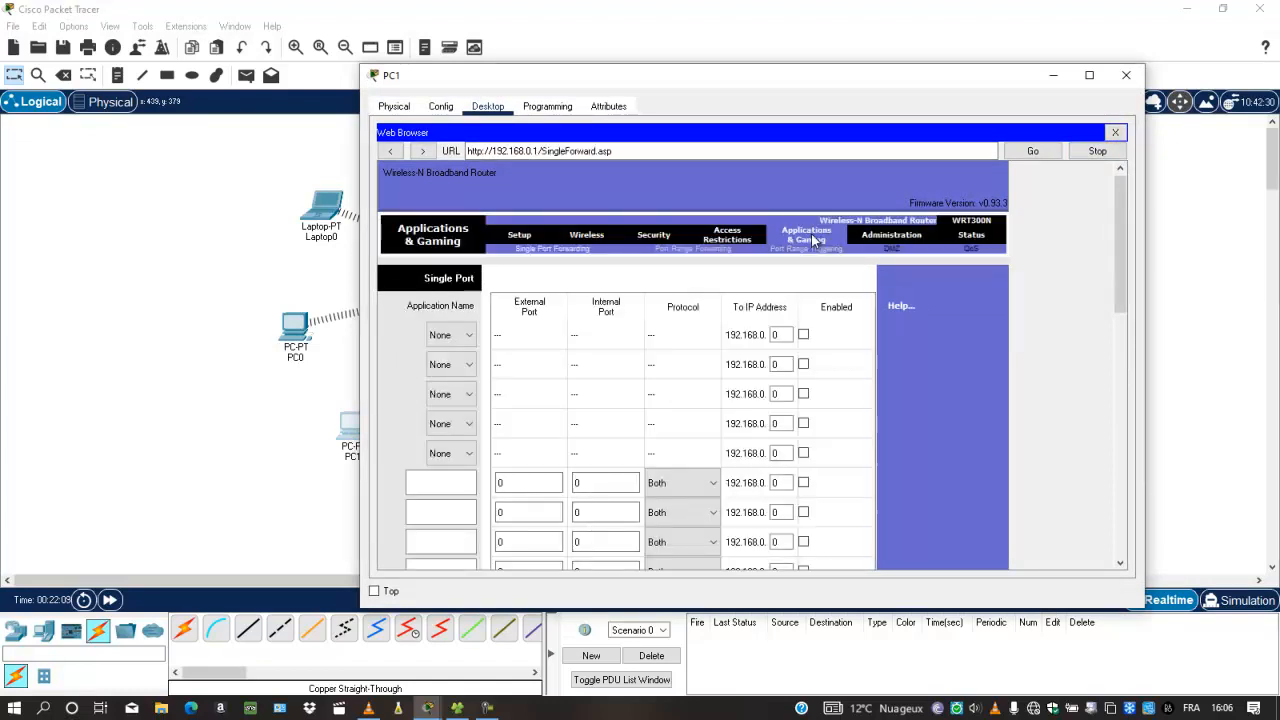
{"action": "left_click", "coordinate": [470, 335]}
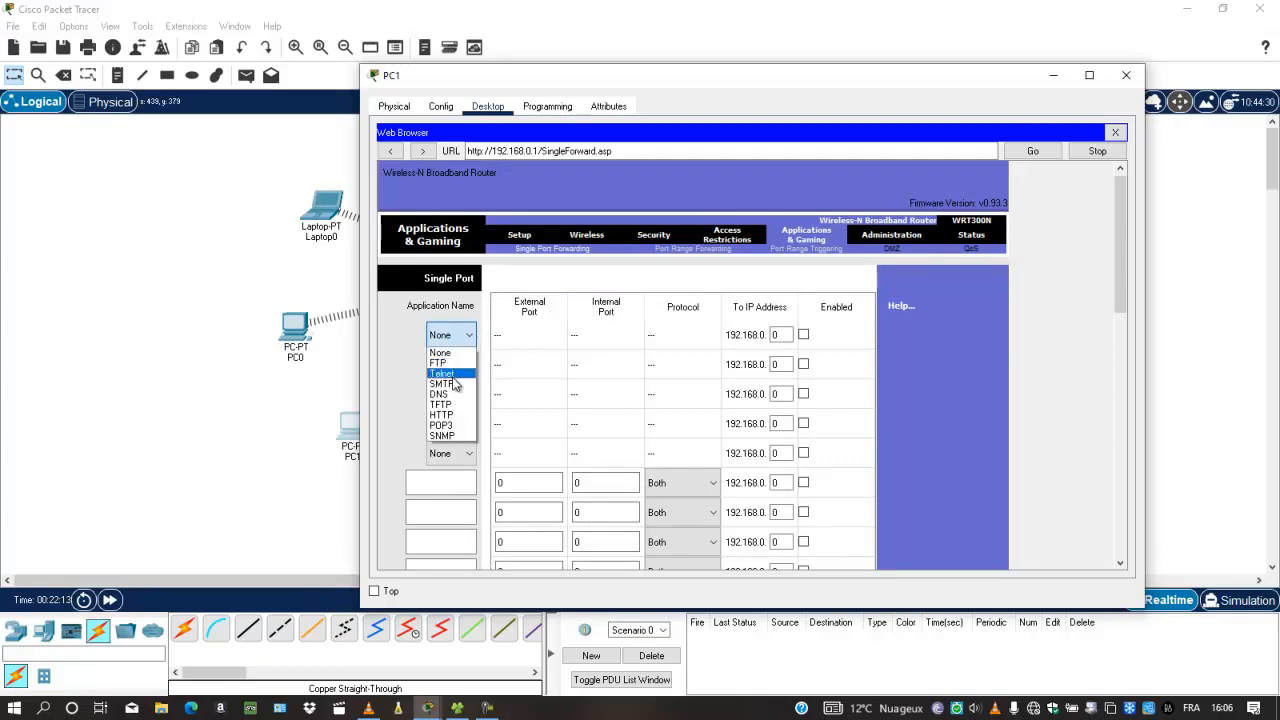
{"action": "left_click", "coordinate": [445, 414]}
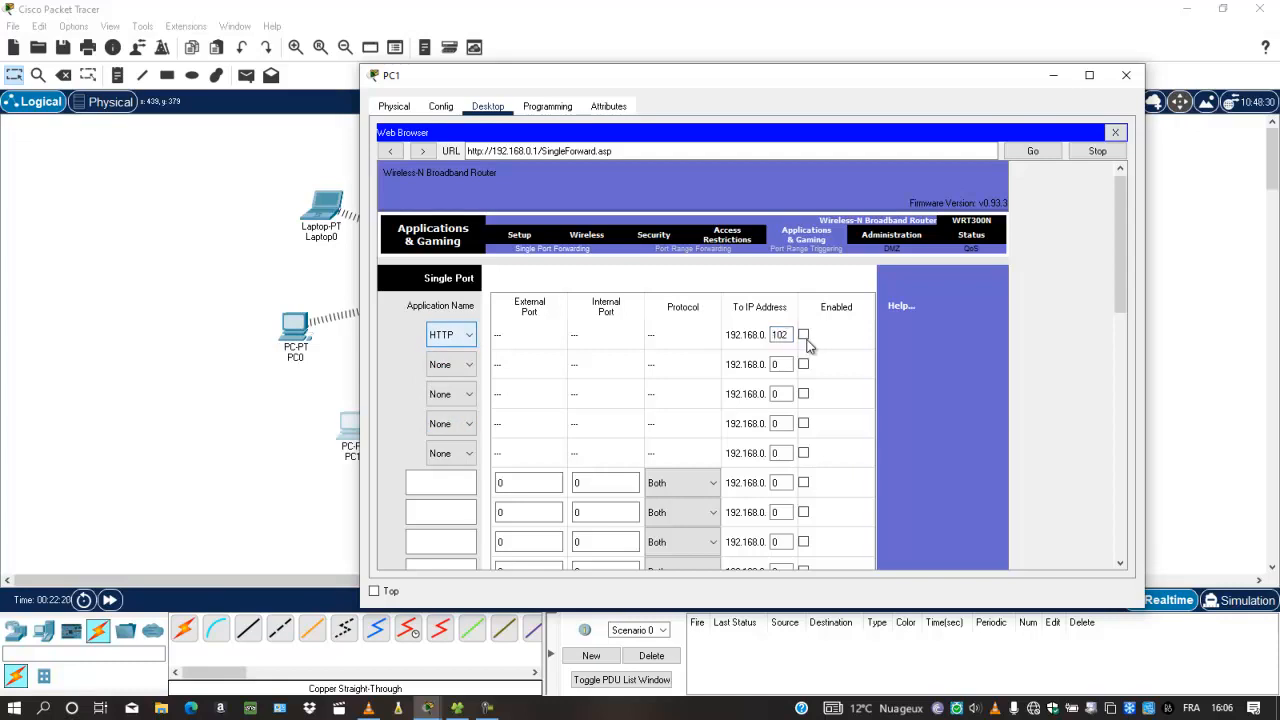
Save the port-forwarding settings and minimize PC1's window
{"action": "left_click_drag", "start_coordinate": [1119, 295], "coordinate": [1102, 457]}
{"action": "left_click", "coordinate": [726, 535]}
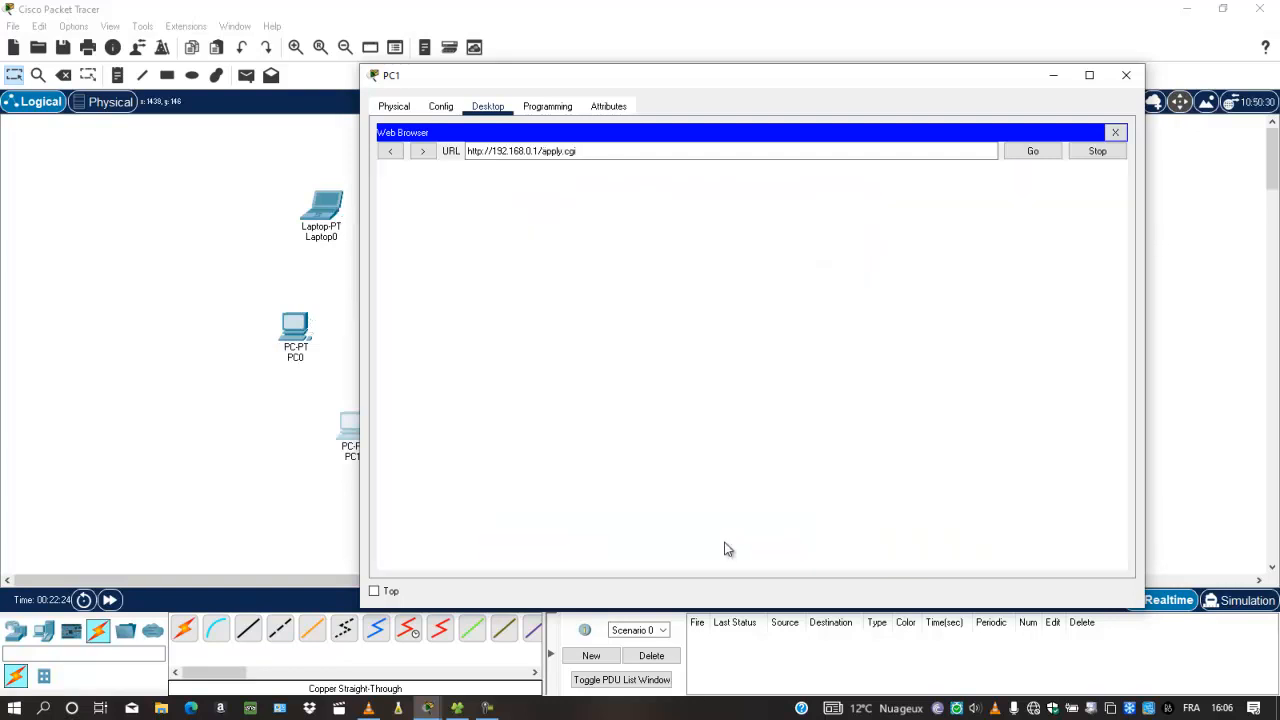
{"action": "left_click", "coordinate": [770, 218]}
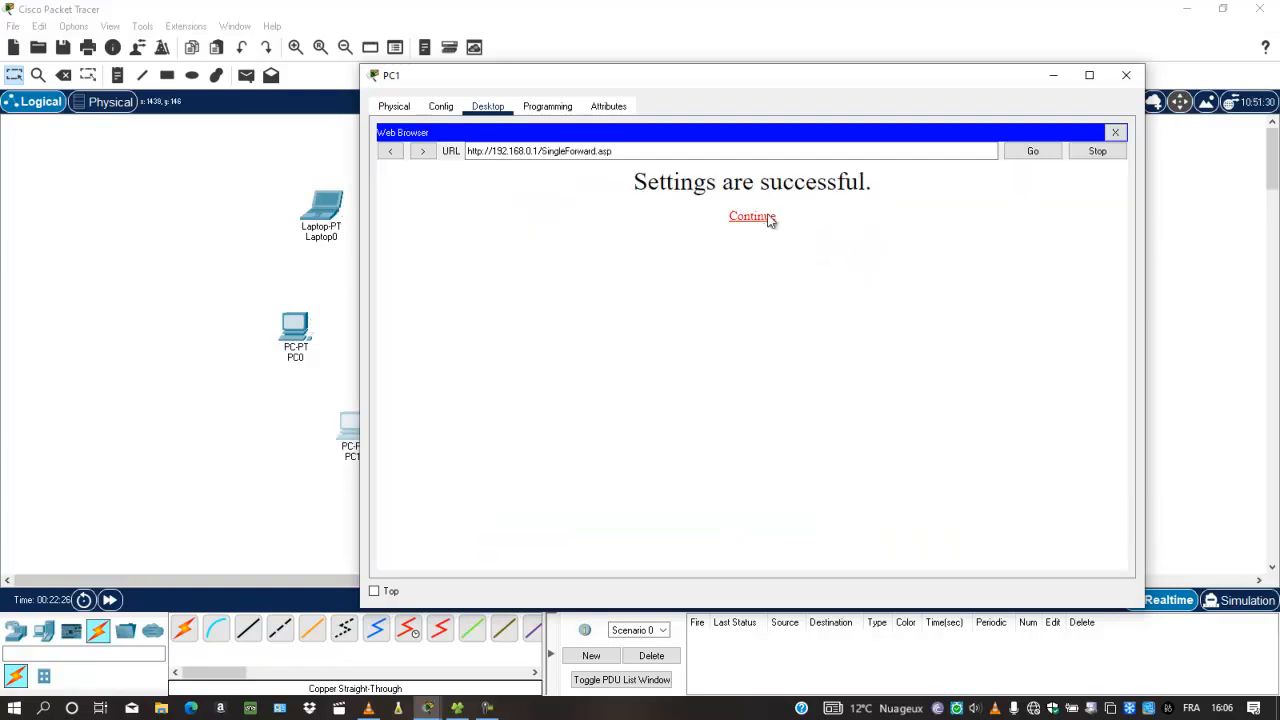
{"action": "left_click", "coordinate": [1053, 75]}
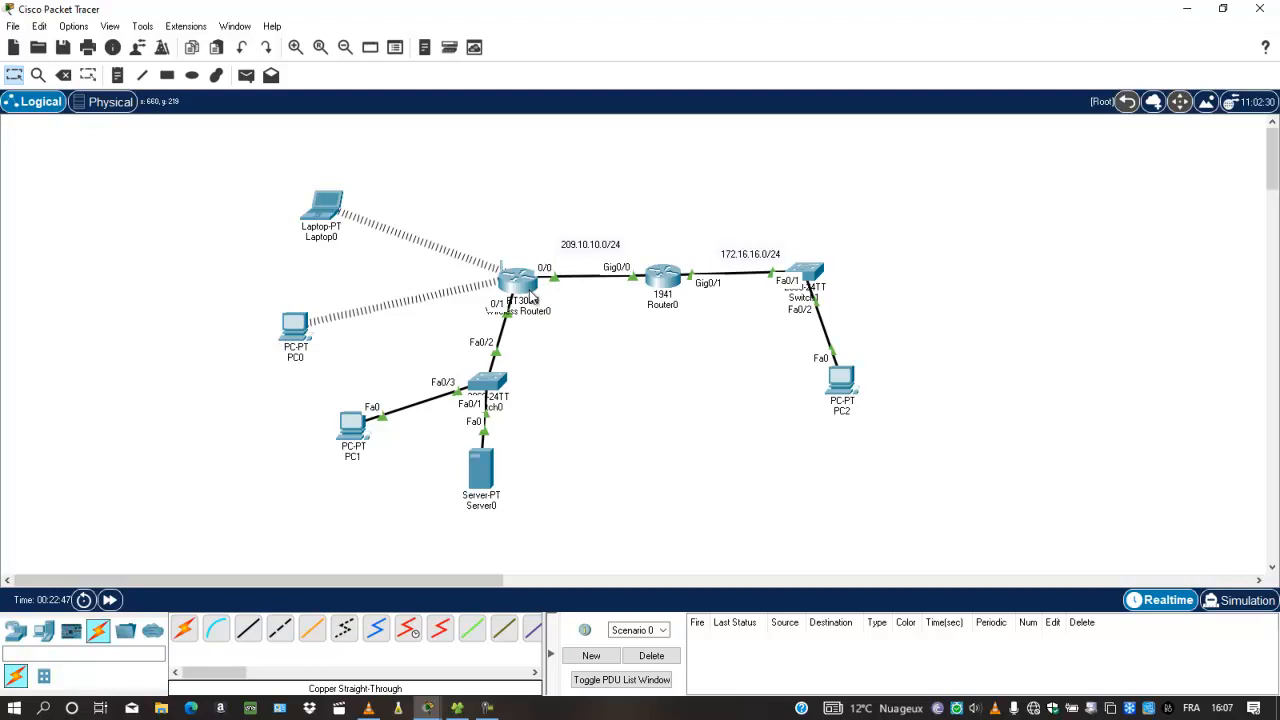
{"action": "left_click", "coordinate": [838, 378]}
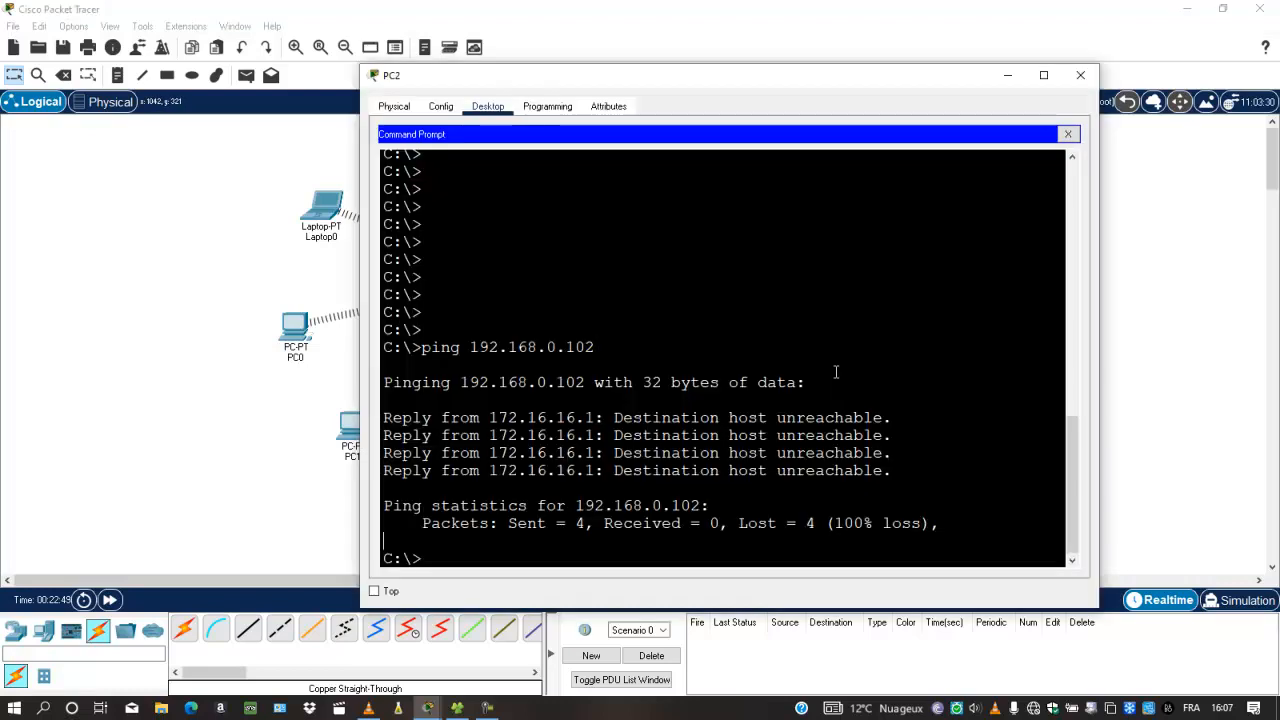
{"action": "left_click", "coordinate": [1068, 134]}
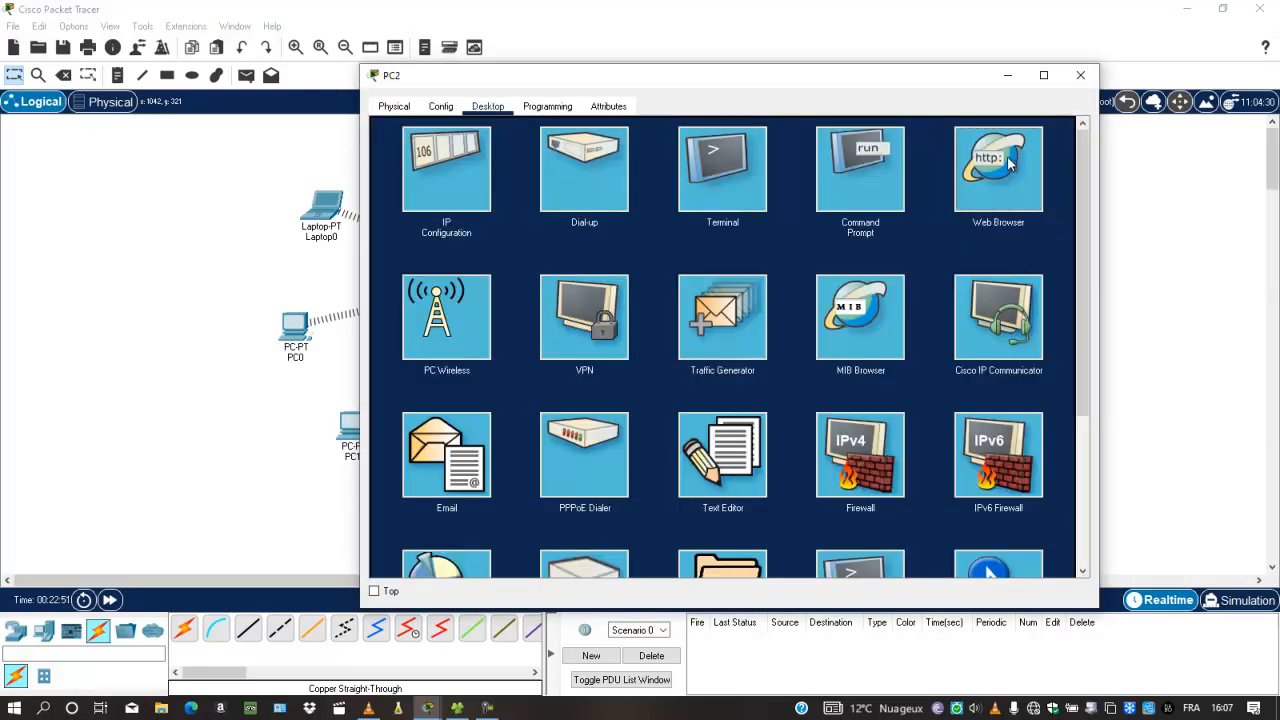
{"action": "left_click", "coordinate": [1004, 167]}
{"action": "left_click", "coordinate": [816, 151]}
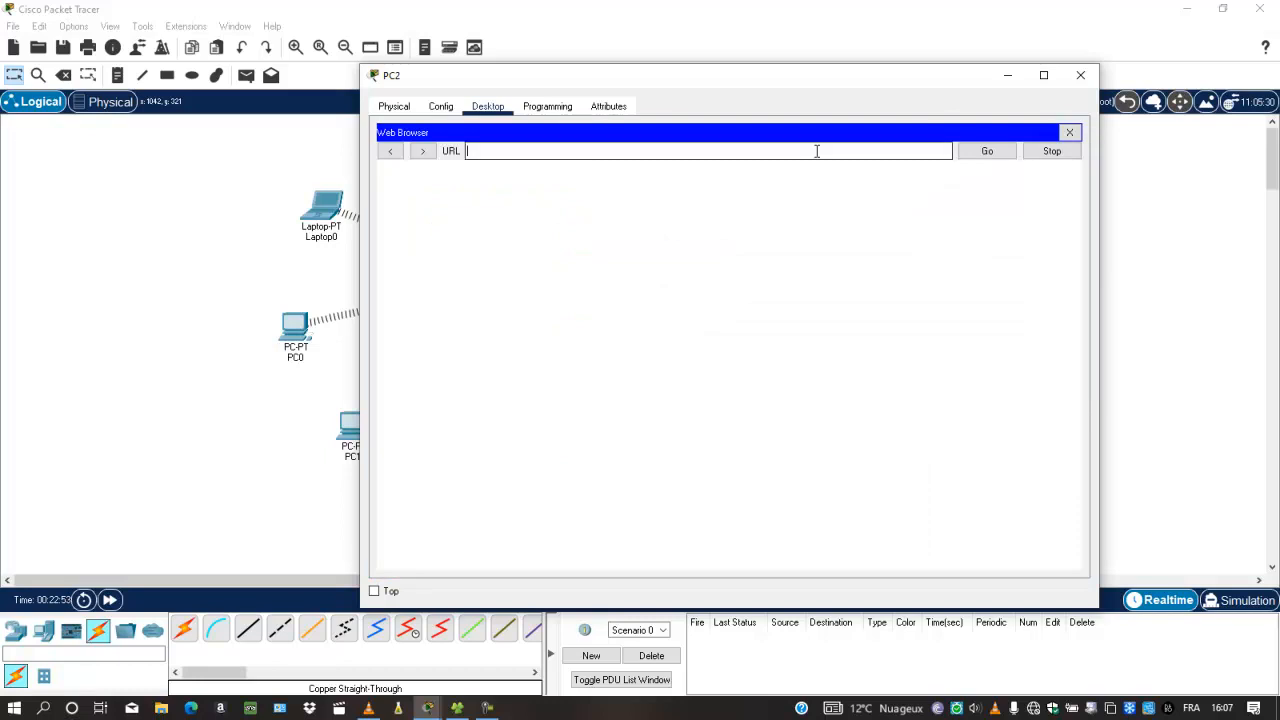
{"action": "type", "text": "209.10.10.2"}
{"action": "key", "text": "Return"}
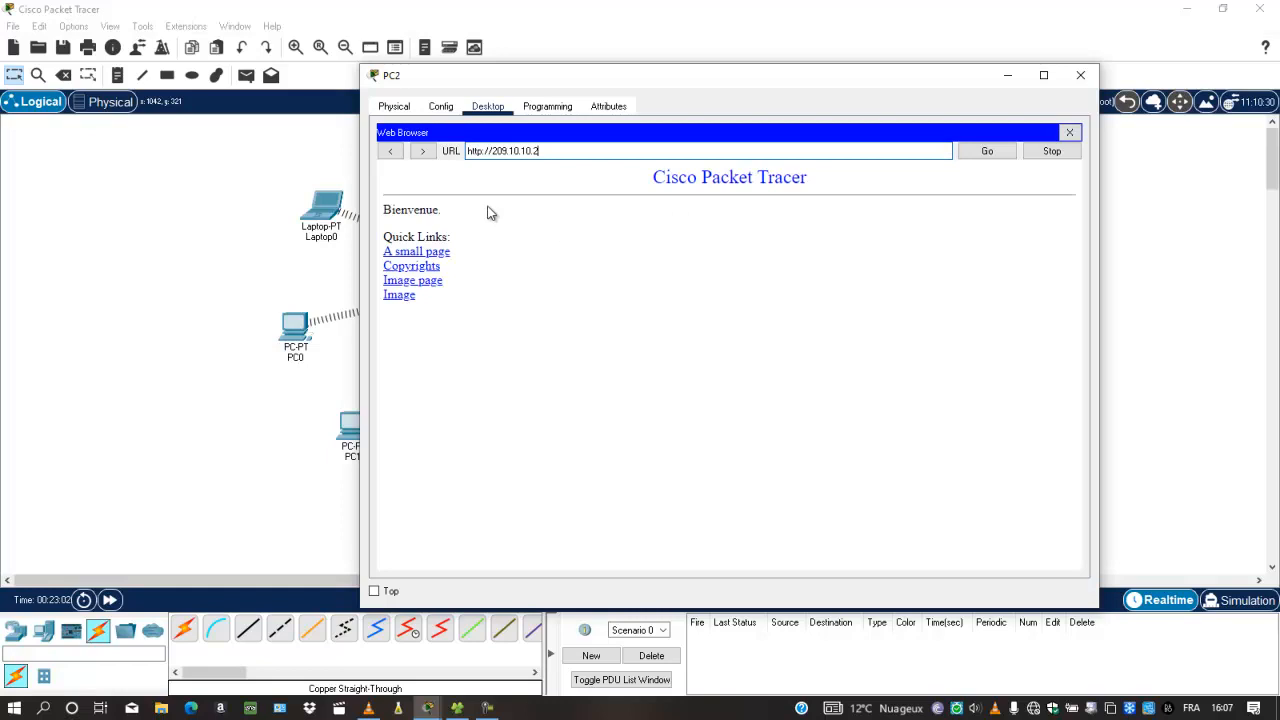
Highlight 'Bienvenue' on the page and reposition PC2's window over the topology
{"action": "left_click_drag", "start_coordinate": [457, 210], "coordinate": [376, 209]}
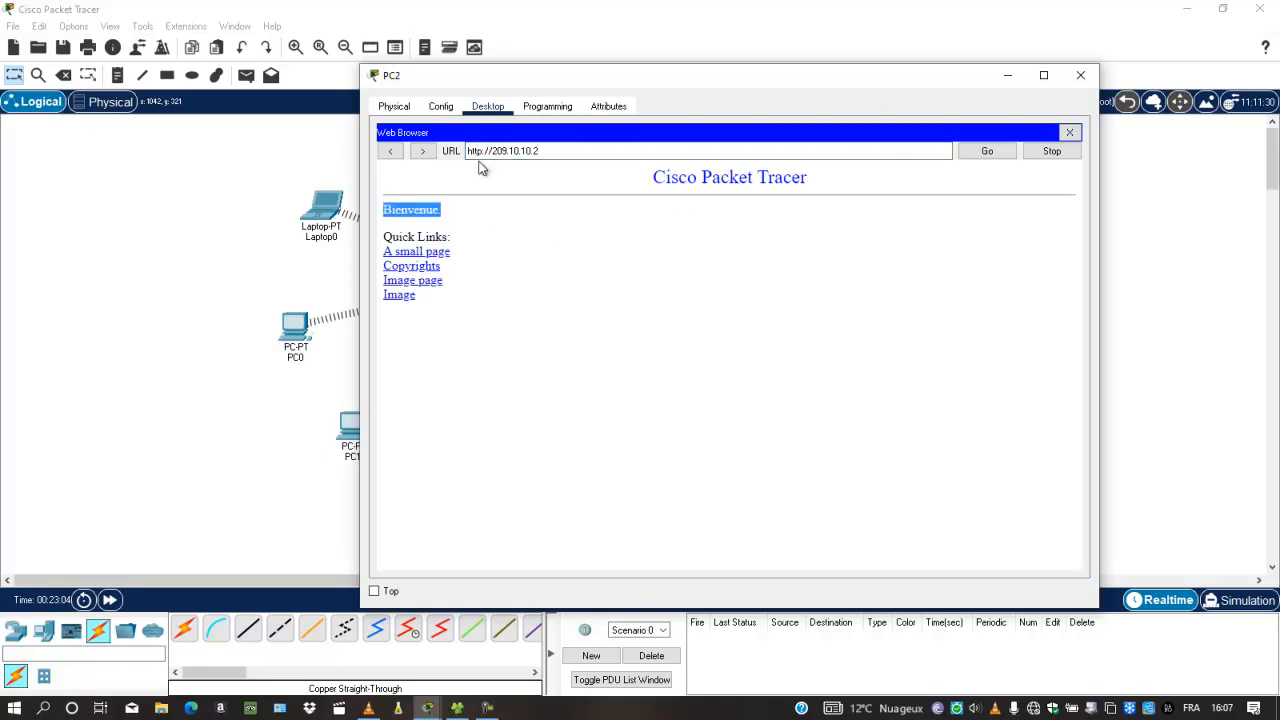
{"action": "left_click_drag", "start_coordinate": [851, 90], "coordinate": [894, 377]}
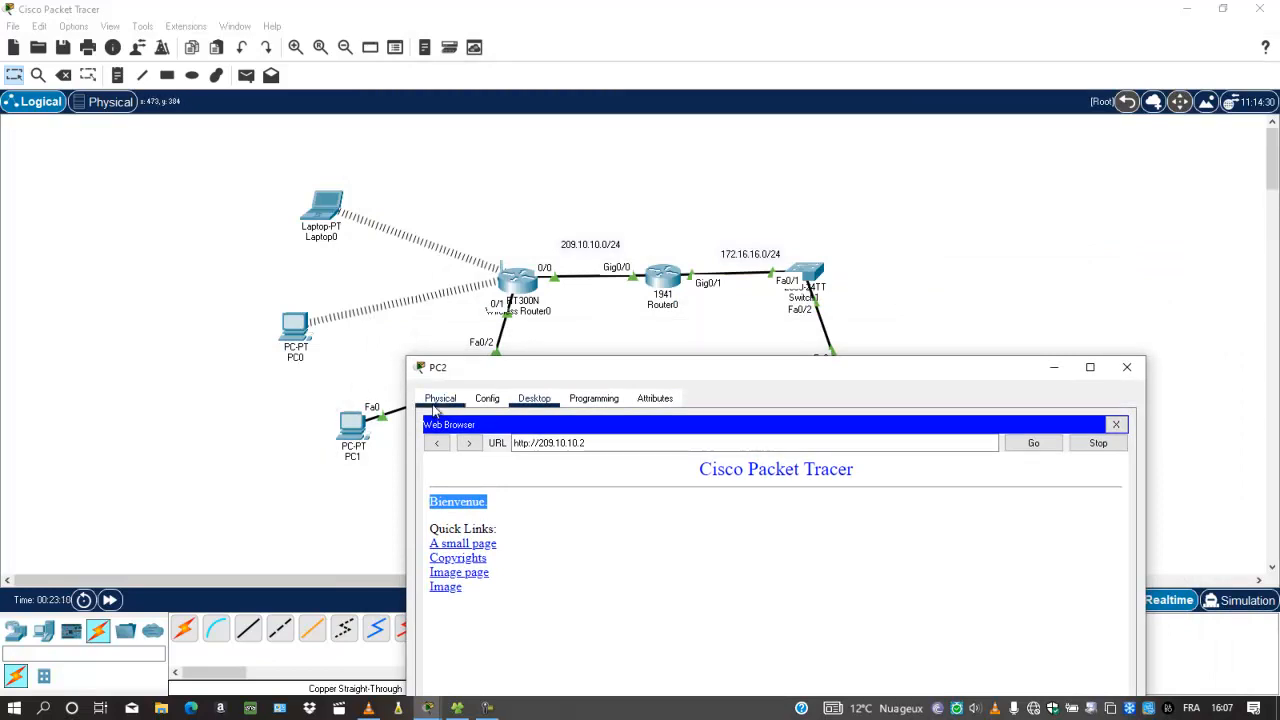
{"action": "left_click_drag", "start_coordinate": [505, 367], "coordinate": [723, 157]}
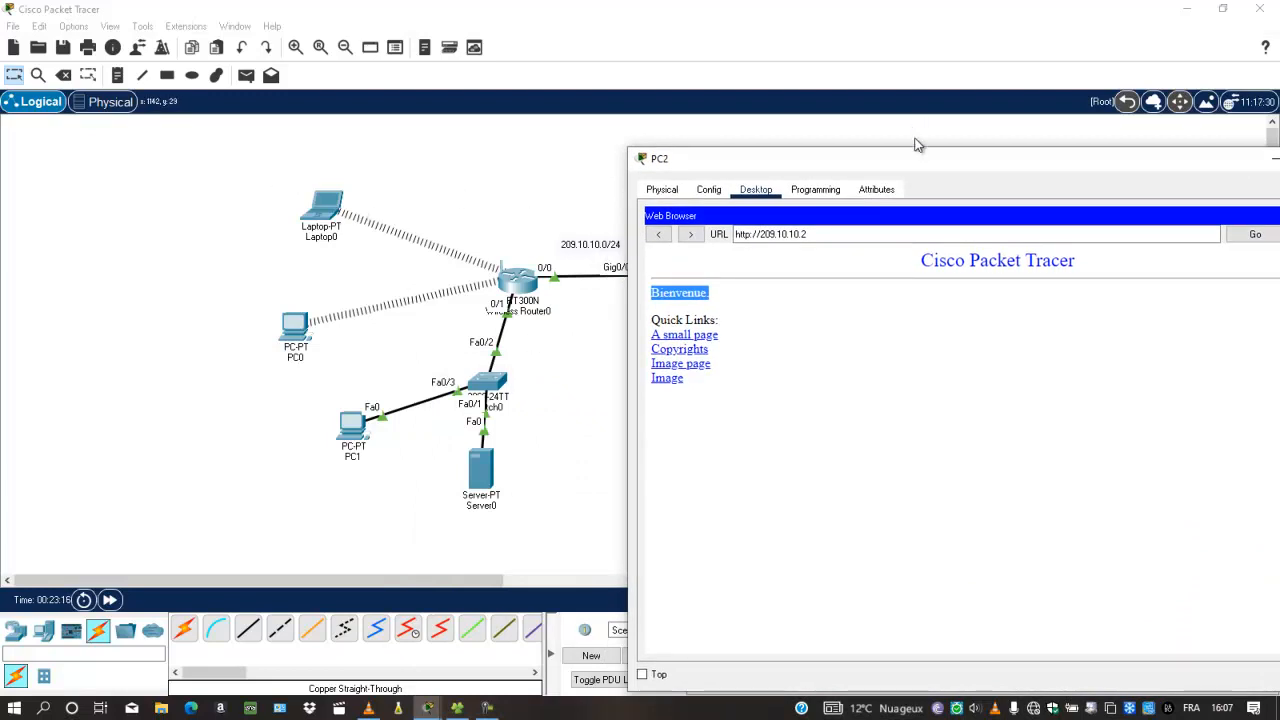
{"action": "left_click_drag", "start_coordinate": [914, 154], "coordinate": [608, 150]}
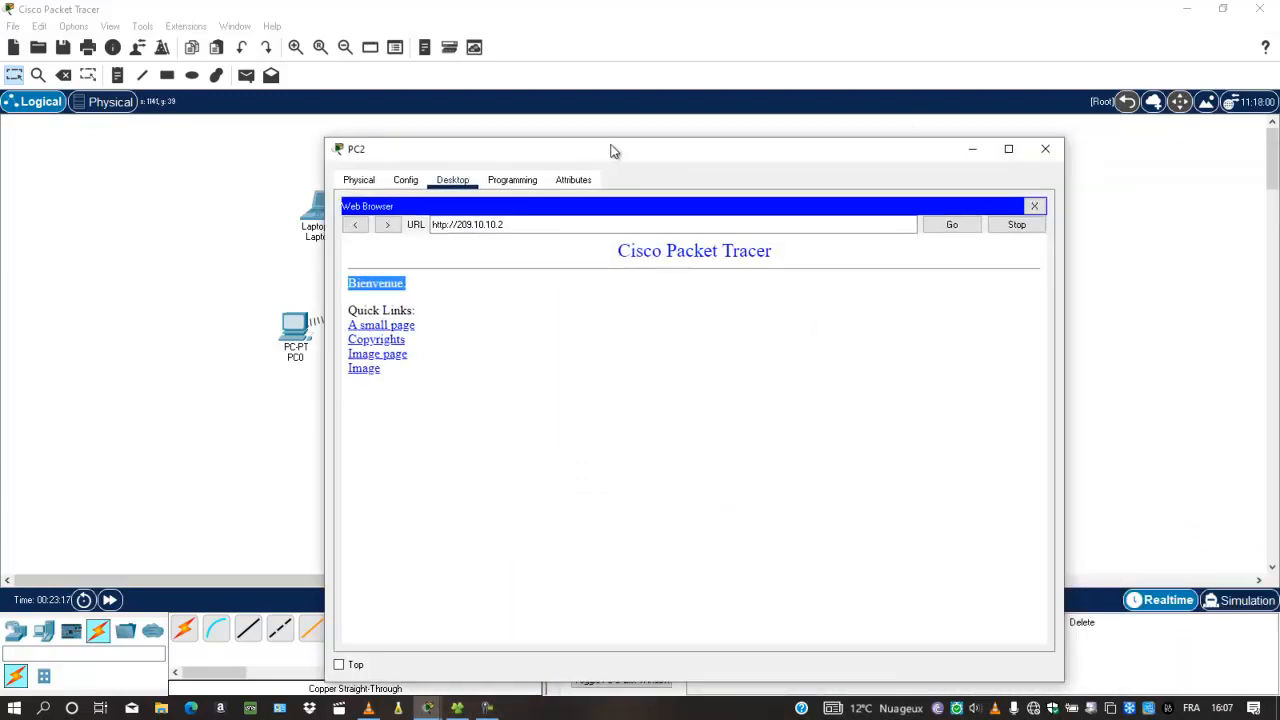
Browse to 192.168.0.102 from PC2's reopened web browser, which returns Request Timeout
{"action": "left_click", "coordinate": [1034, 206]}
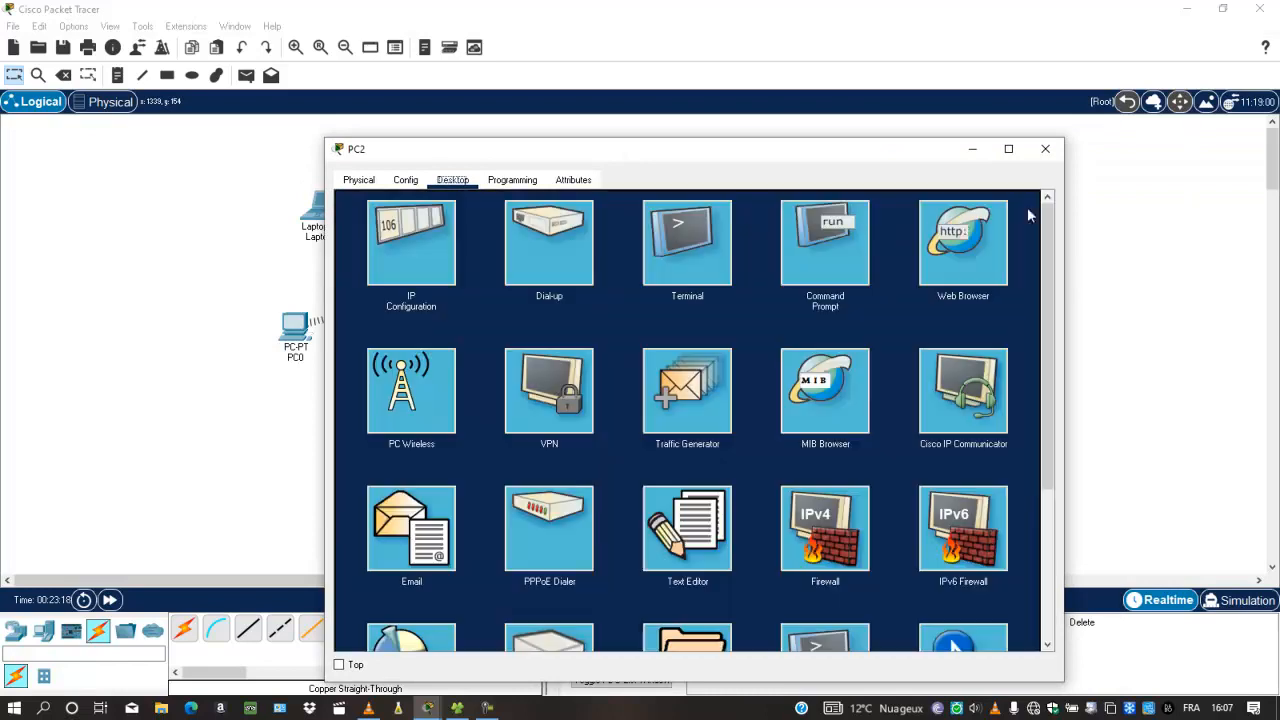
{"action": "left_click", "coordinate": [950, 262]}
{"action": "left_click", "coordinate": [708, 226]}
{"action": "type", "text": "192.168.0.1"}
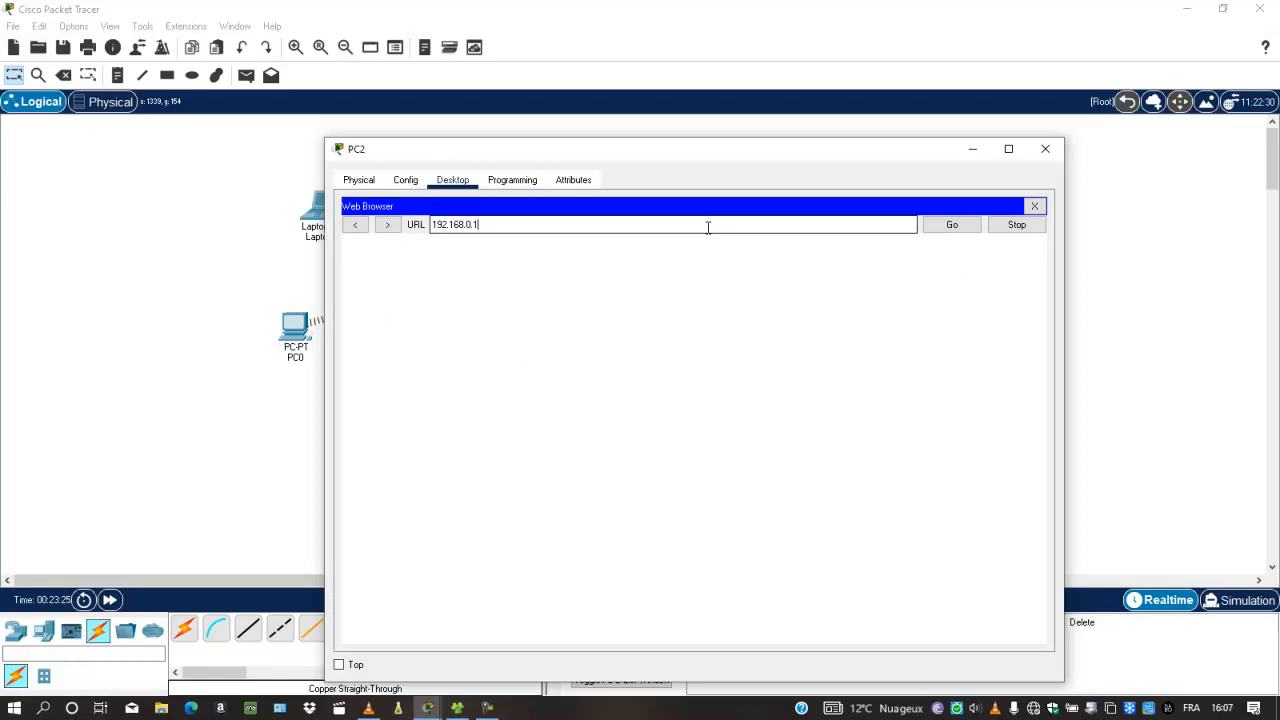
{"action": "type", "text": "02"}
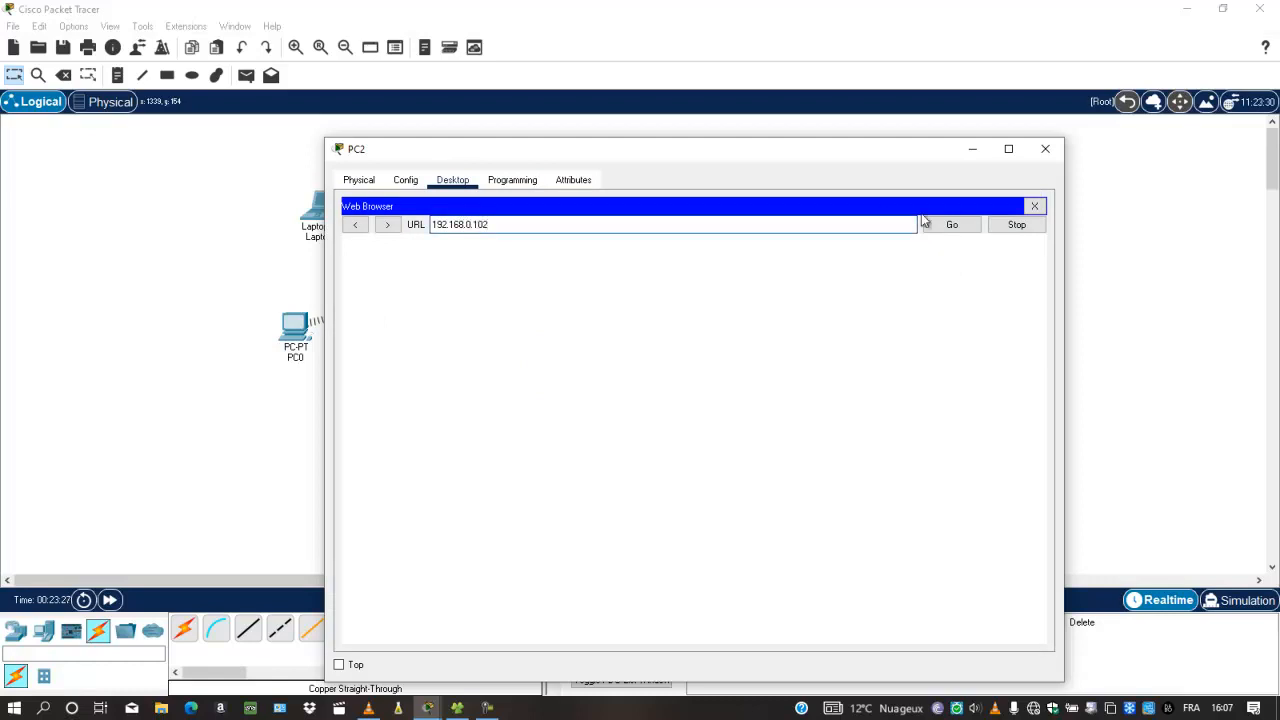
{"action": "left_click", "coordinate": [951, 224]}
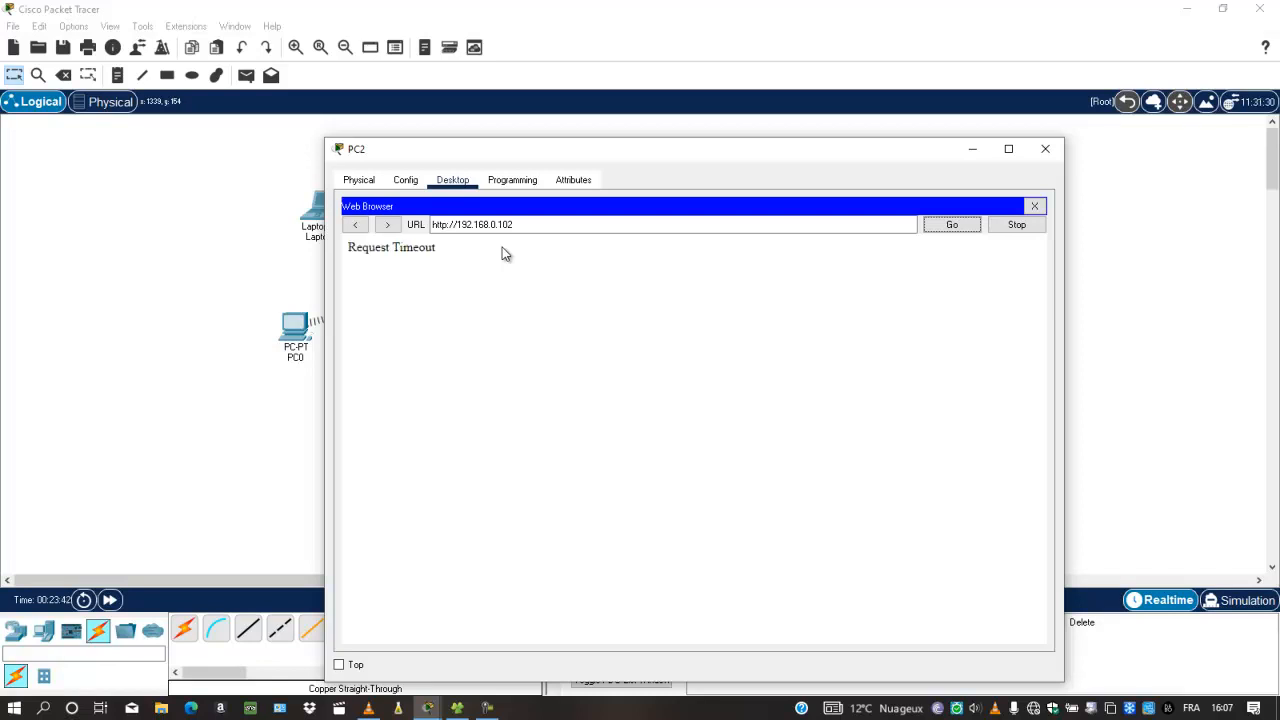
{"action": "left_click_drag", "start_coordinate": [436, 248], "coordinate": [349, 256]}
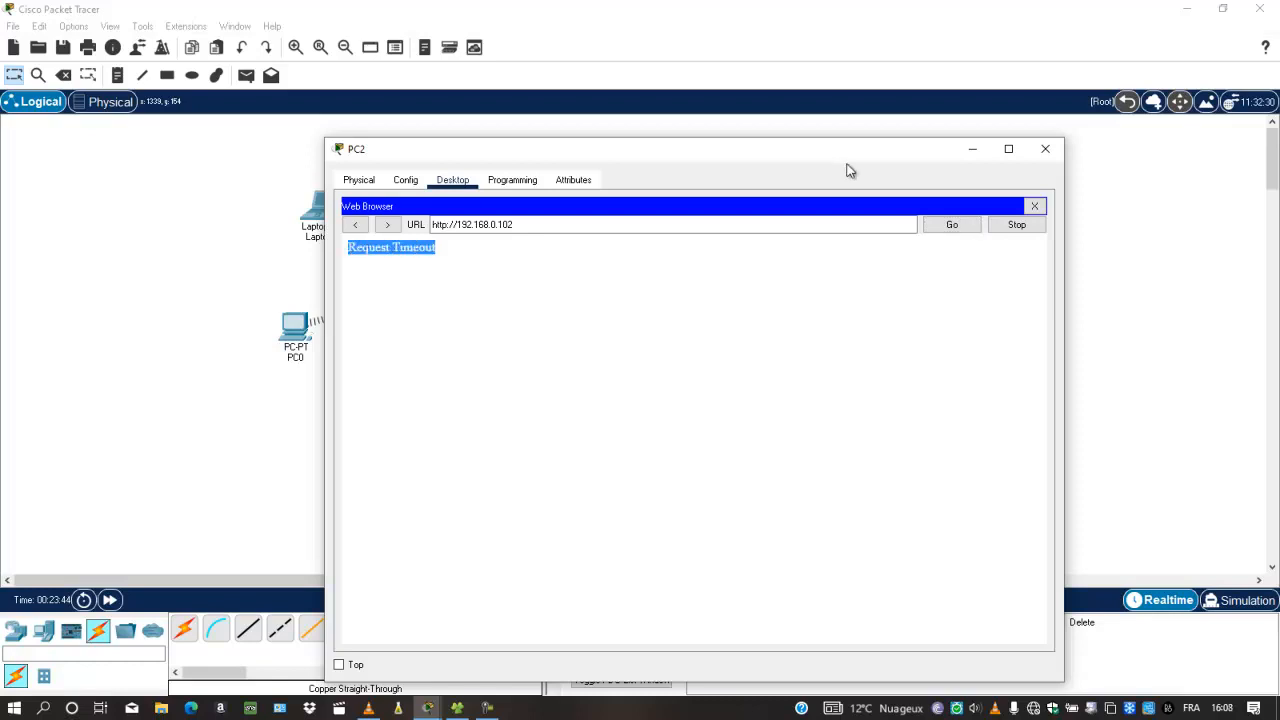
{"action": "left_click", "coordinate": [1034, 206]}
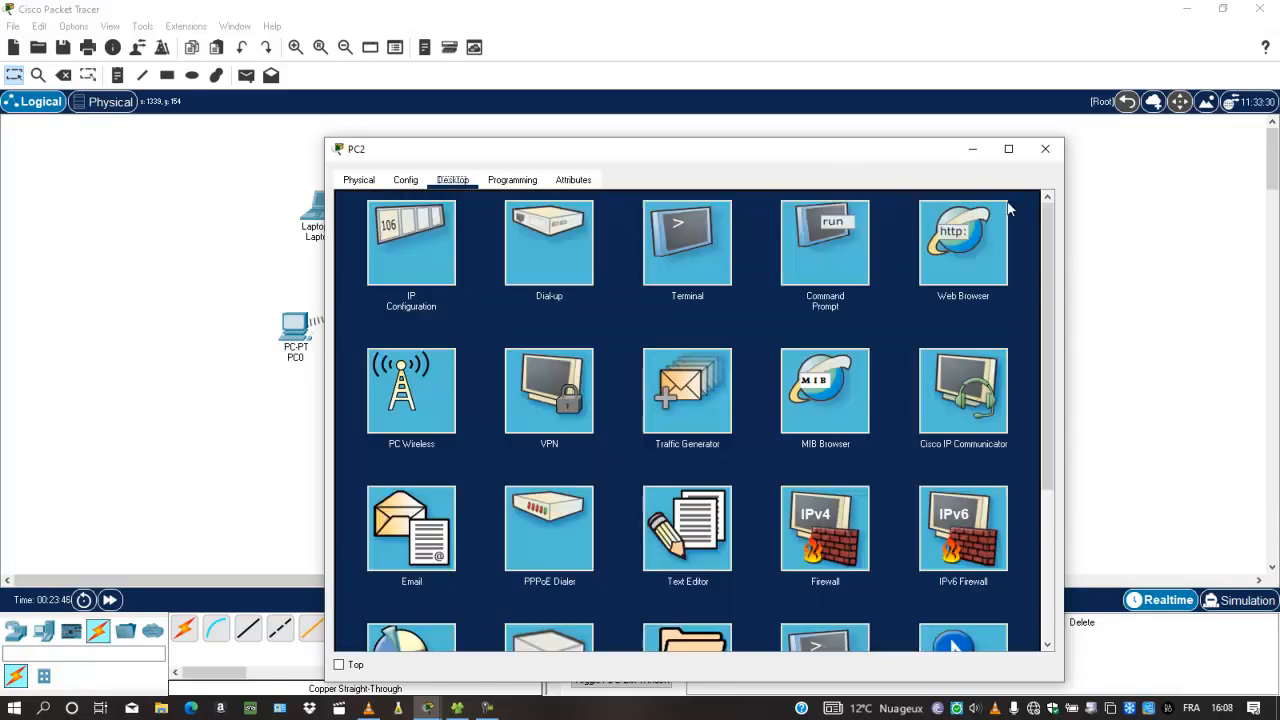
{"action": "left_click", "coordinate": [977, 242]}
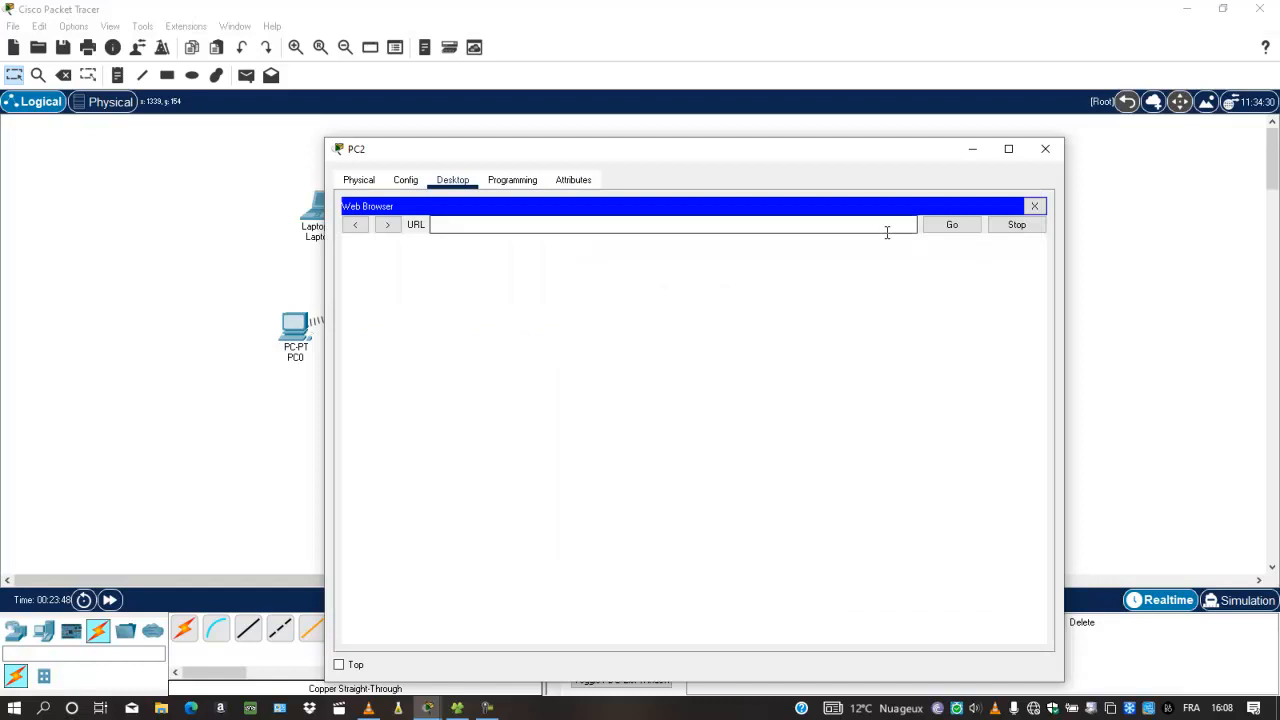
{"action": "type", "text": "209.10.10.2"}
{"action": "left_click", "coordinate": [966, 225]}
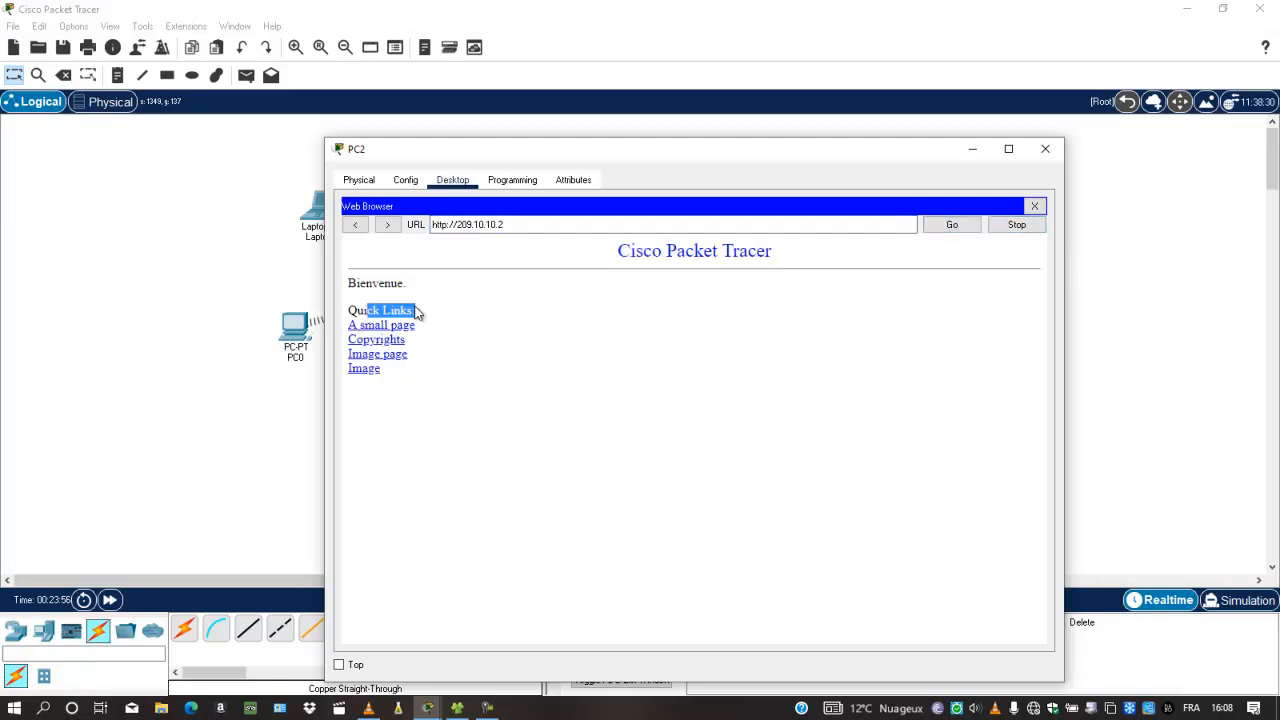
{"action": "left_click_drag", "start_coordinate": [368, 311], "coordinate": [810, 172]}
{"action": "left_click", "coordinate": [1045, 149]}
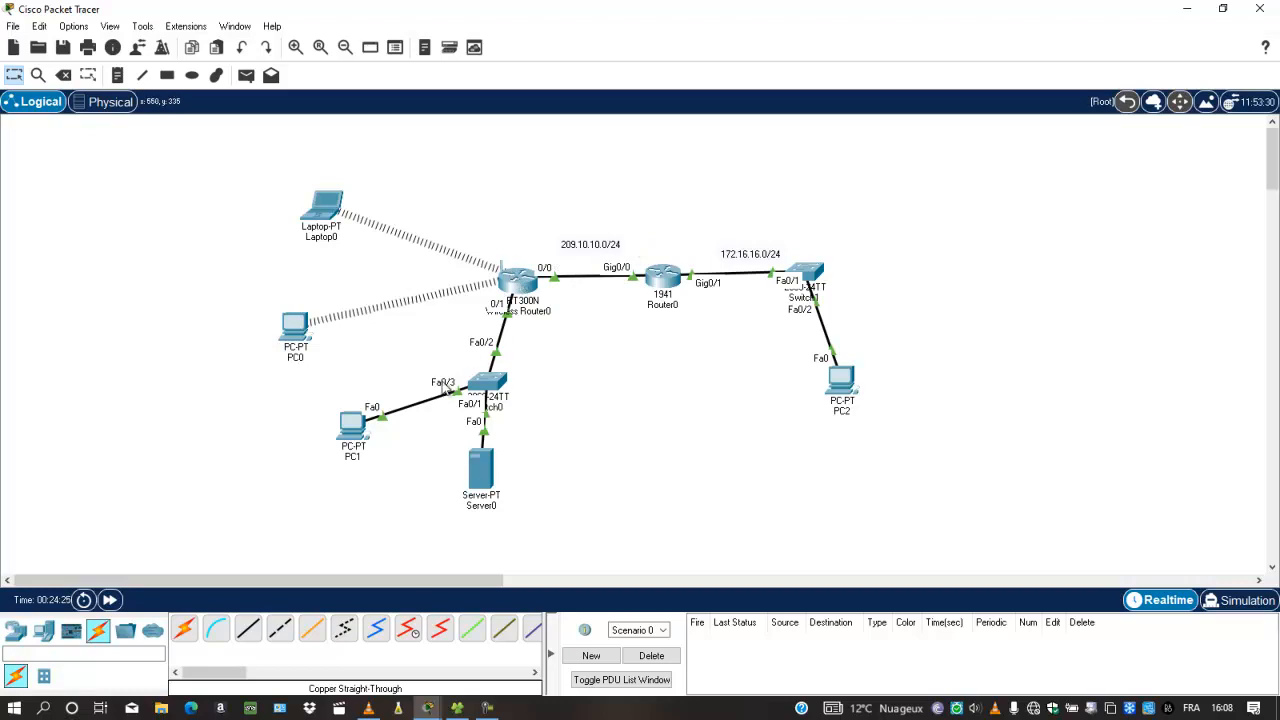
Show the WRT300N Basic Setup page in PC1's browser, then minimize PC1's window
{"action": "left_click", "coordinate": [352, 425]}
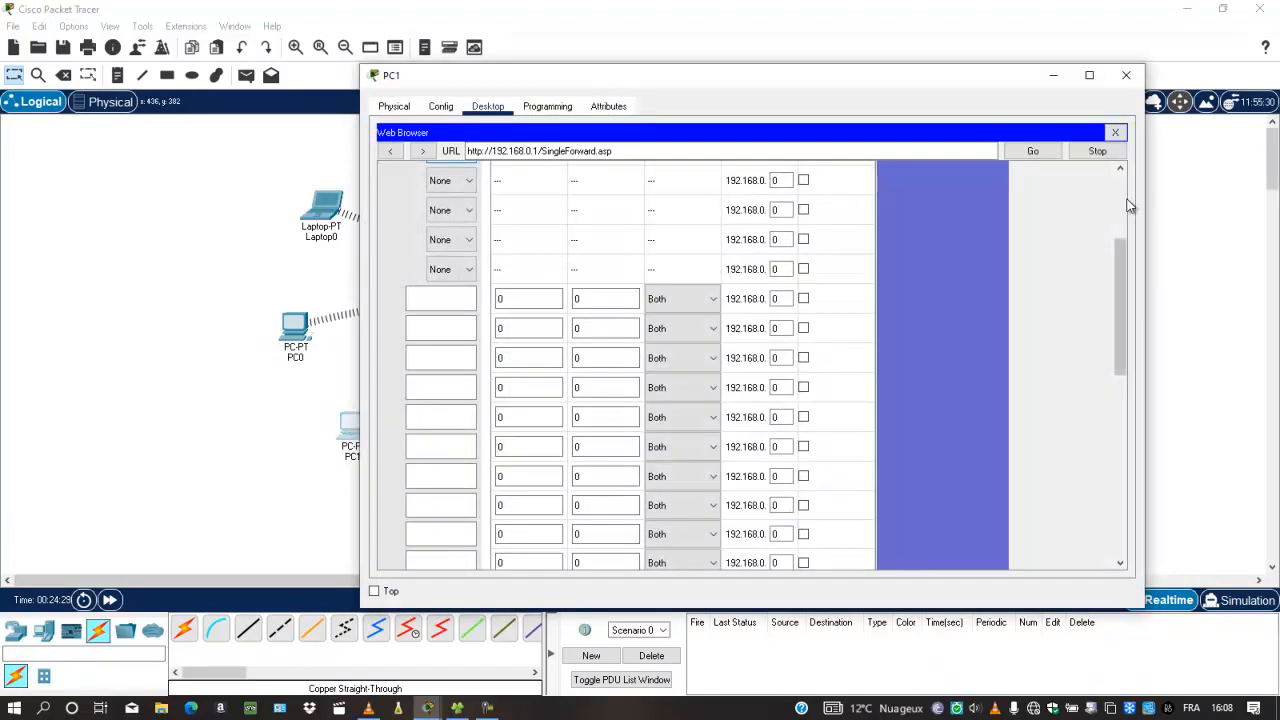
{"action": "scroll", "coordinate": [1130, 207], "scroll_direction": "up", "scroll_amount": 3}
{"action": "left_click", "coordinate": [520, 242]}
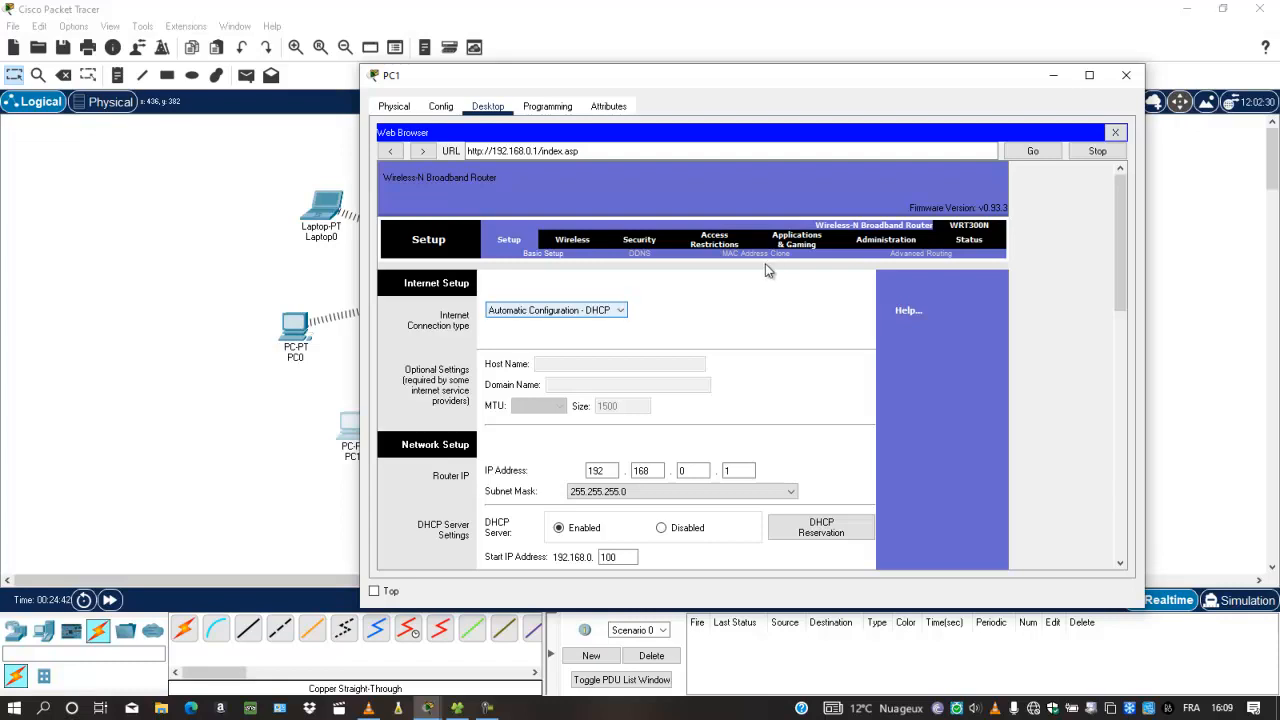
{"action": "left_click", "coordinate": [1052, 78]}
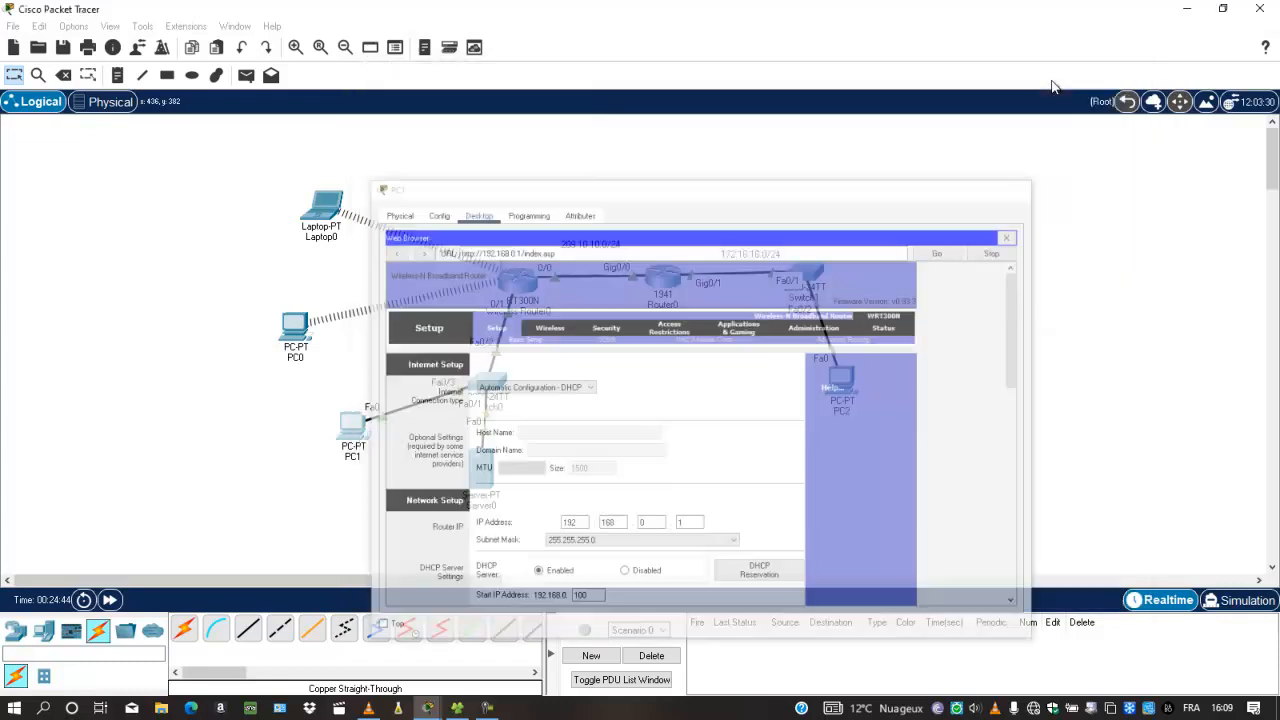
{"action": "left_click_drag", "start_coordinate": [133, 157], "coordinate": [1021, 513]}
{"action": "left_click", "coordinate": [1000, 477]}
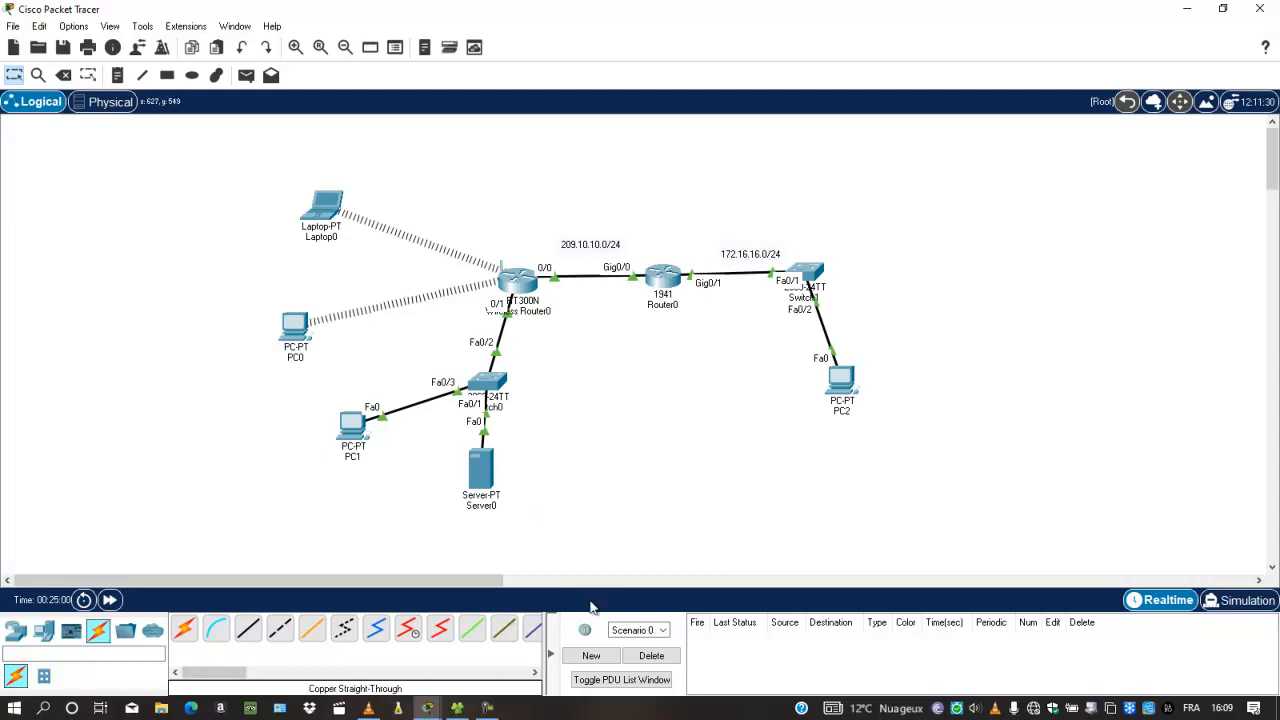
{"action": "left_click", "coordinate": [487, 707]}
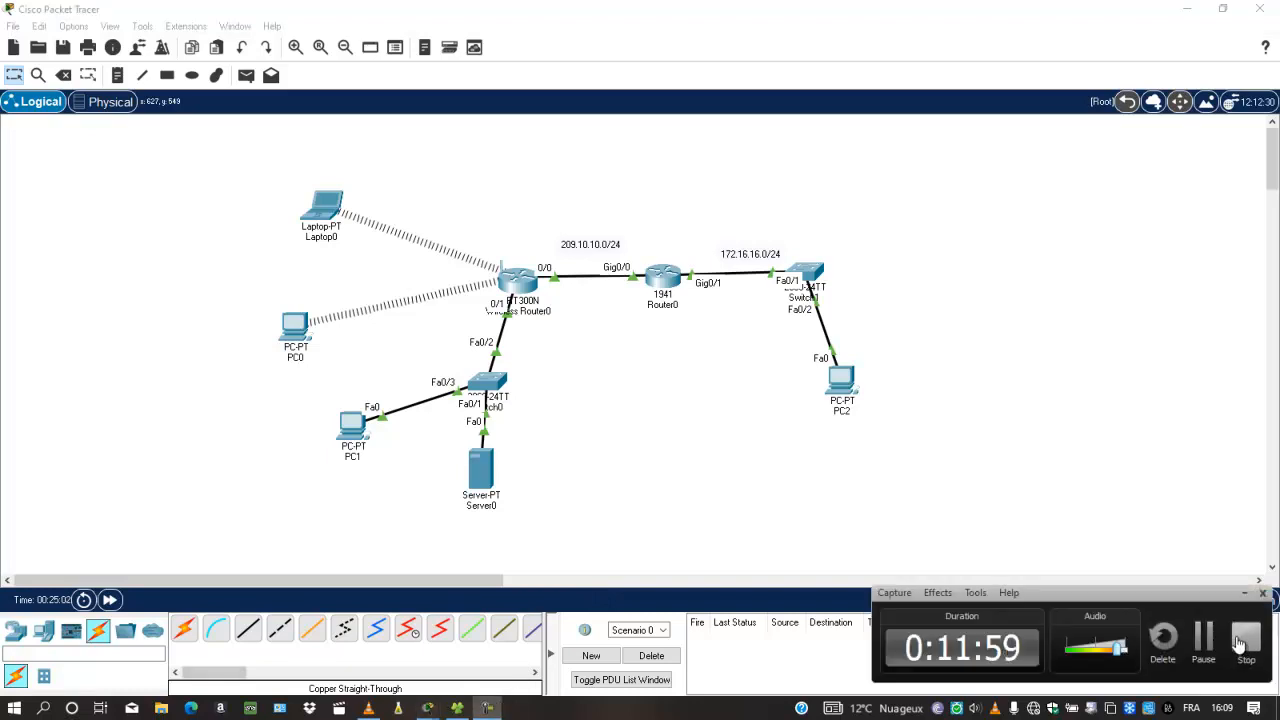